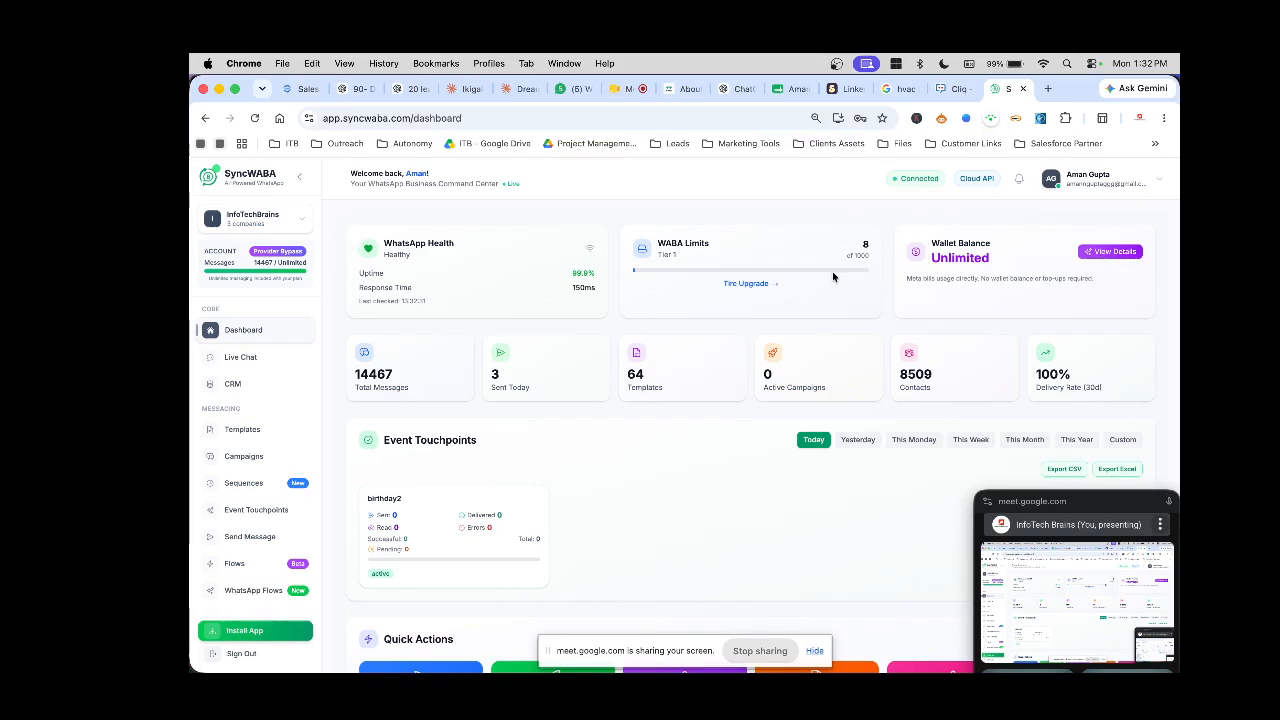
- Review the dashboard's summary cards for messages, templates, active campaigns and contacts
{"action": "left_click_drag", "start_coordinate": [354, 377], "coordinate": [417, 383]}
{"action": "left_click", "coordinate": [417, 385]}
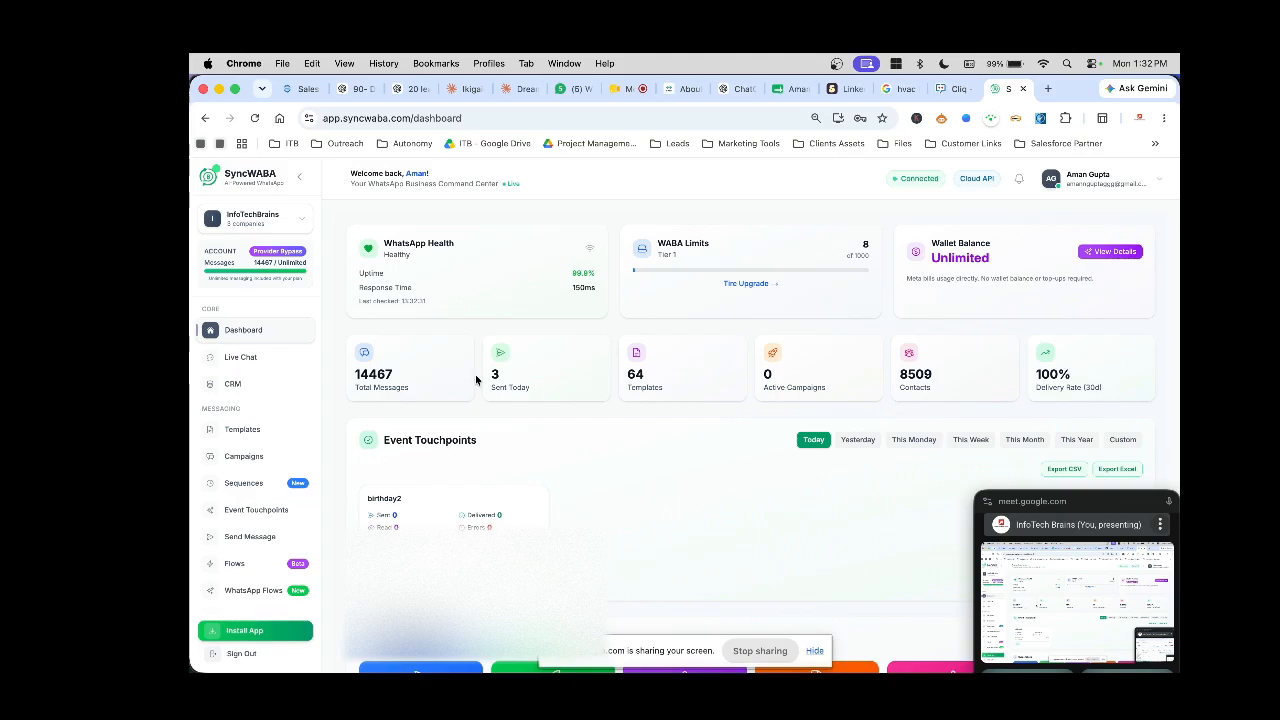
{"action": "left_click_drag", "start_coordinate": [626, 374], "coordinate": [690, 403]}
{"action": "left_click", "coordinate": [690, 399]}
{"action": "left_click_drag", "start_coordinate": [757, 375], "coordinate": [712, 362]}
{"action": "left_click", "coordinate": [849, 394]}
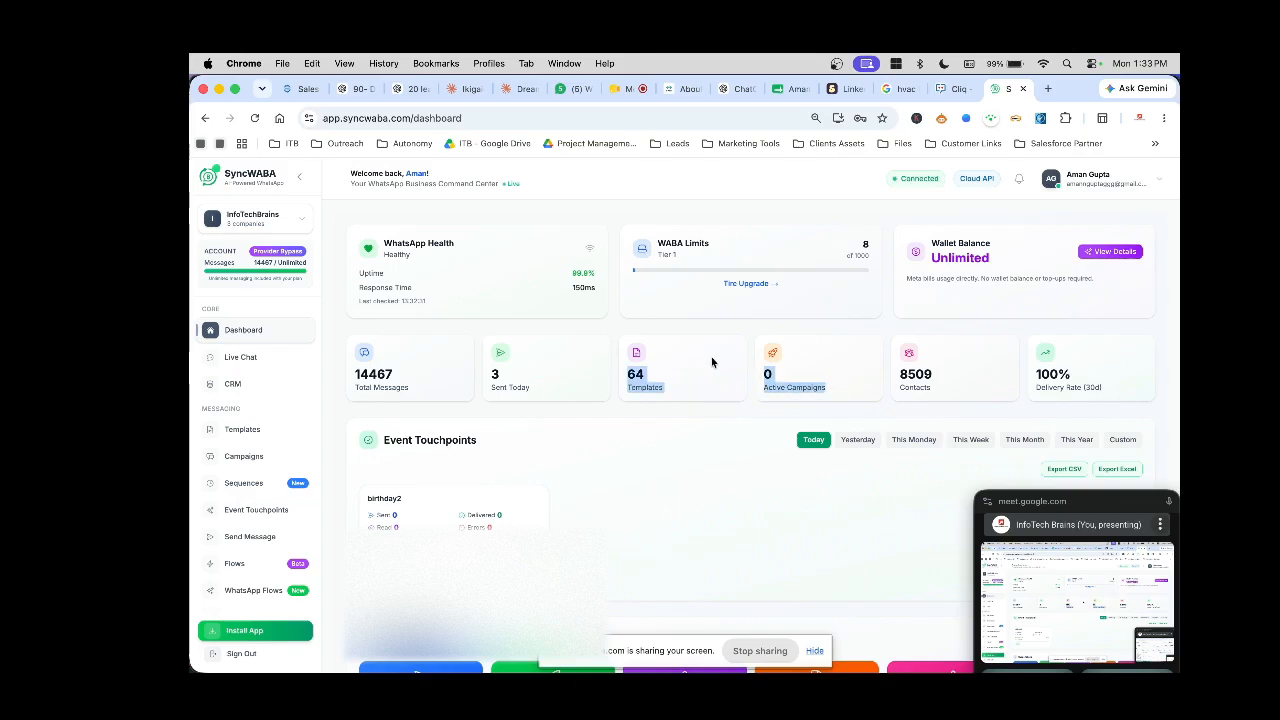
{"action": "left_click", "coordinate": [833, 378]}
{"action": "left_click_drag", "start_coordinate": [900, 373], "coordinate": [957, 390]}
{"action": "left_click", "coordinate": [957, 390]}
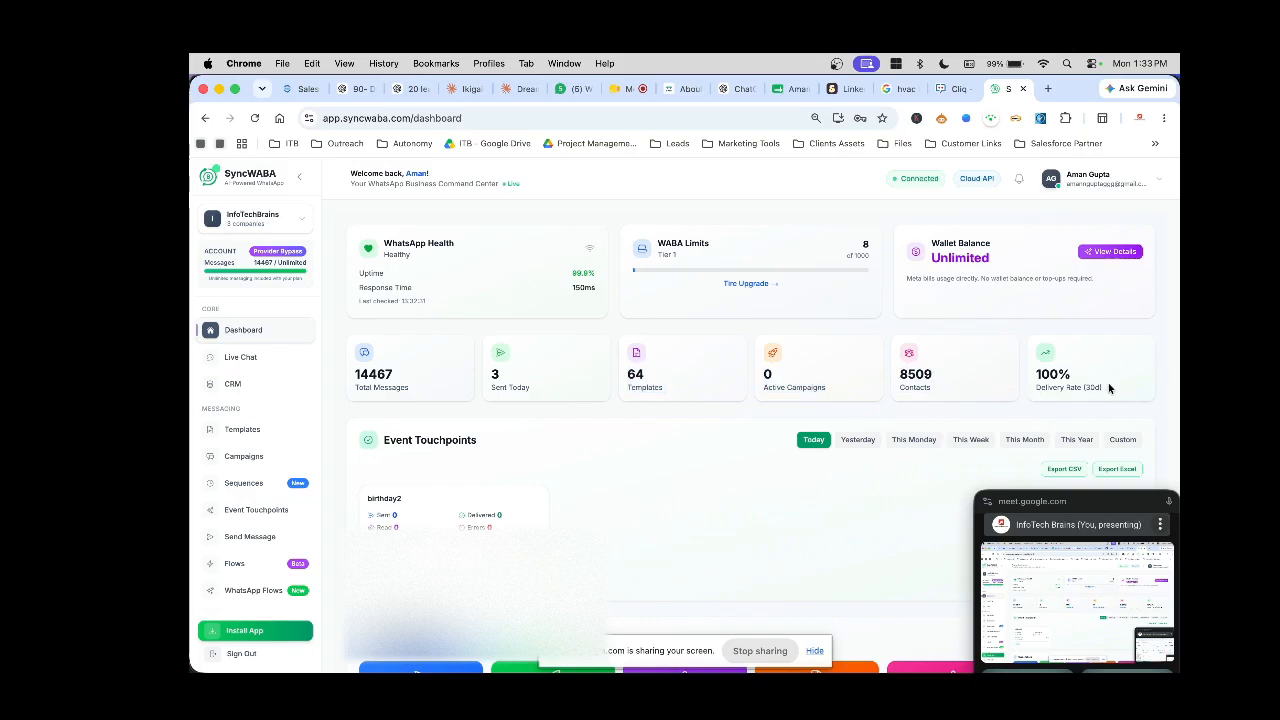
- Look through the dashboard's event touchpoints, quick actions, notices and message usage sections
{"action": "scroll", "coordinate": [525, 456], "scroll_direction": "down", "scroll_amount": 3}
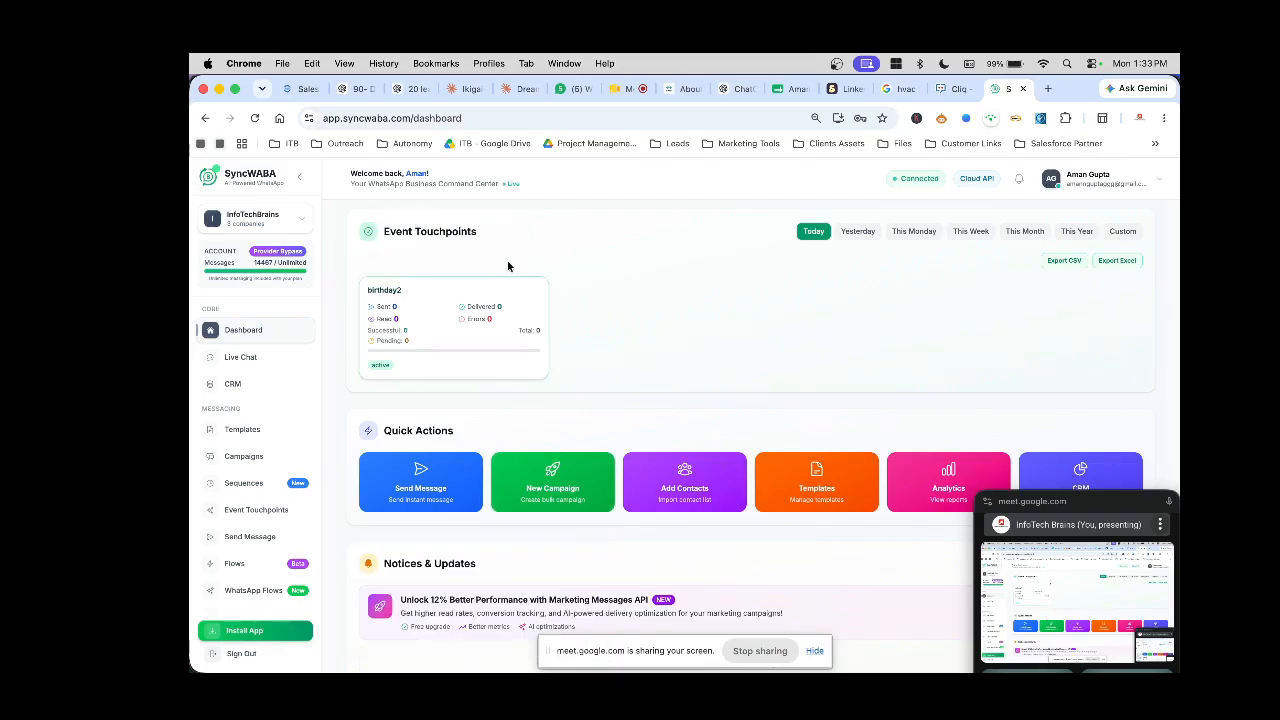
{"action": "scroll", "coordinate": [667, 413], "scroll_direction": "down", "scroll_amount": 1}
{"action": "scroll", "coordinate": [667, 413], "scroll_direction": "down", "scroll_amount": 2}
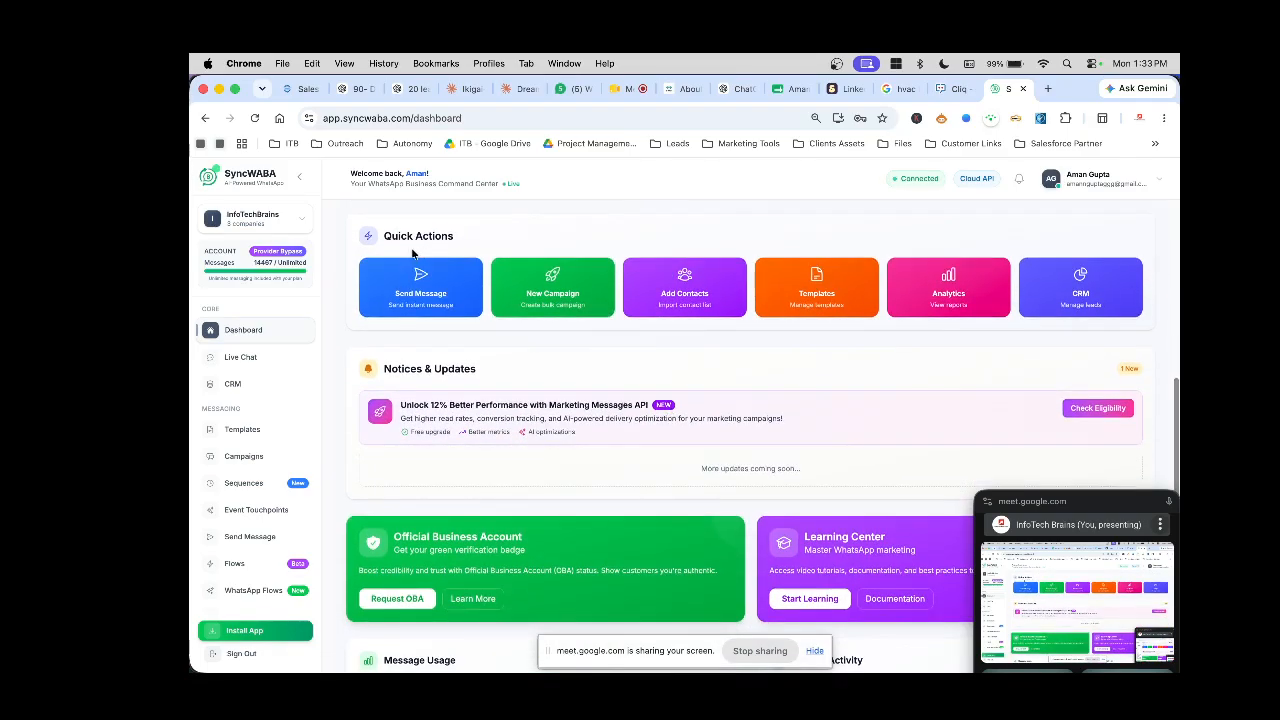
{"action": "scroll", "coordinate": [560, 434], "scroll_direction": "down", "scroll_amount": 2}
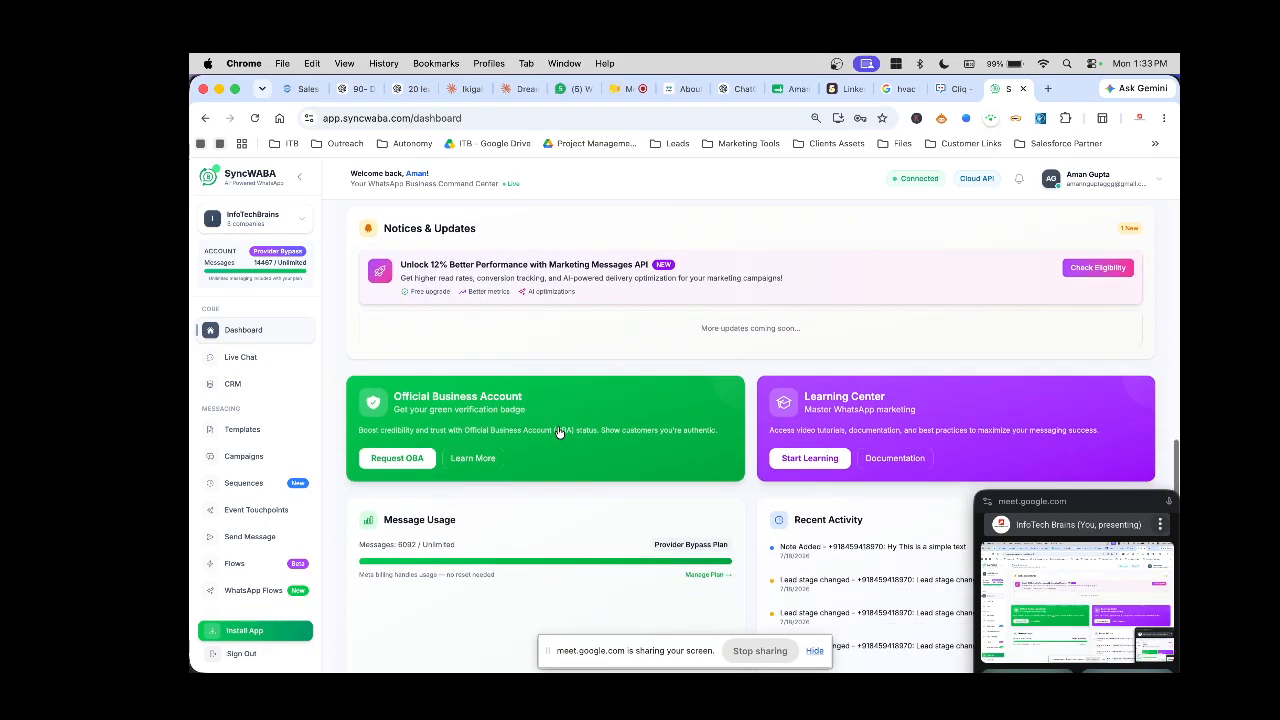
{"action": "scroll", "coordinate": [725, 530], "scroll_direction": "up", "scroll_amount": 5}
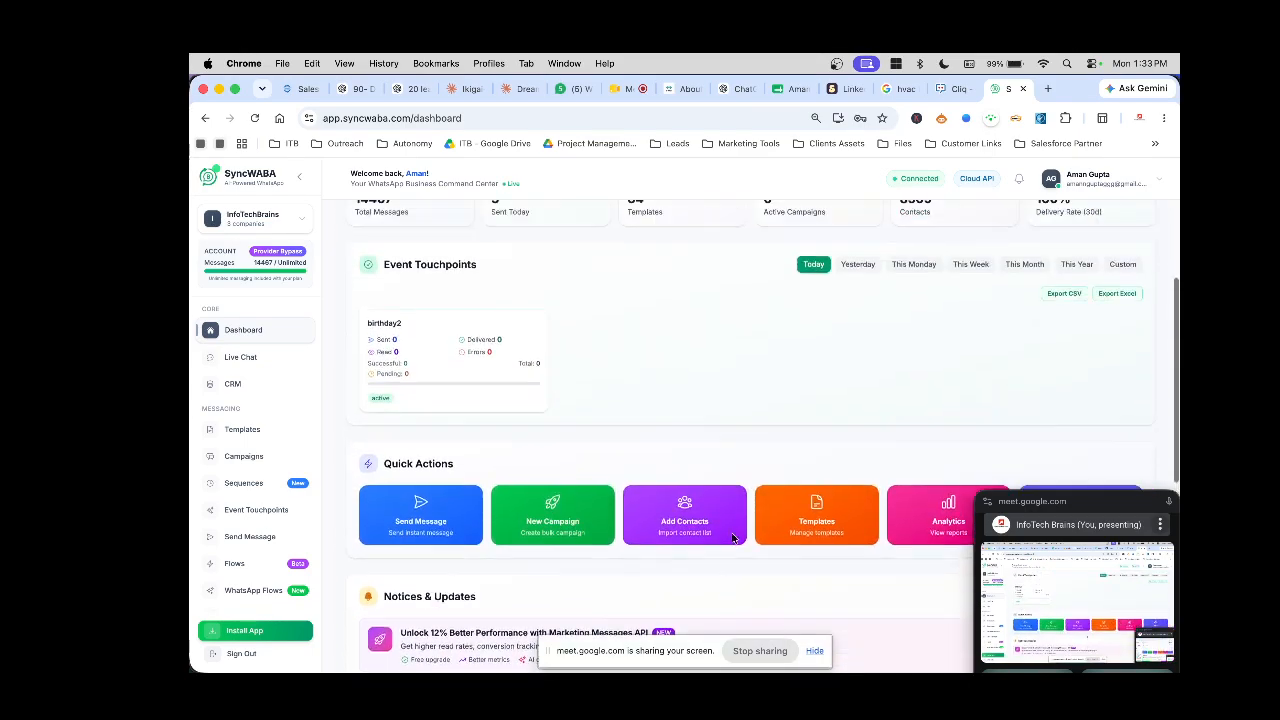
- Open Live Chat and view the message histories of the first four replied conversations
{"action": "left_click", "coordinate": [245, 369]}
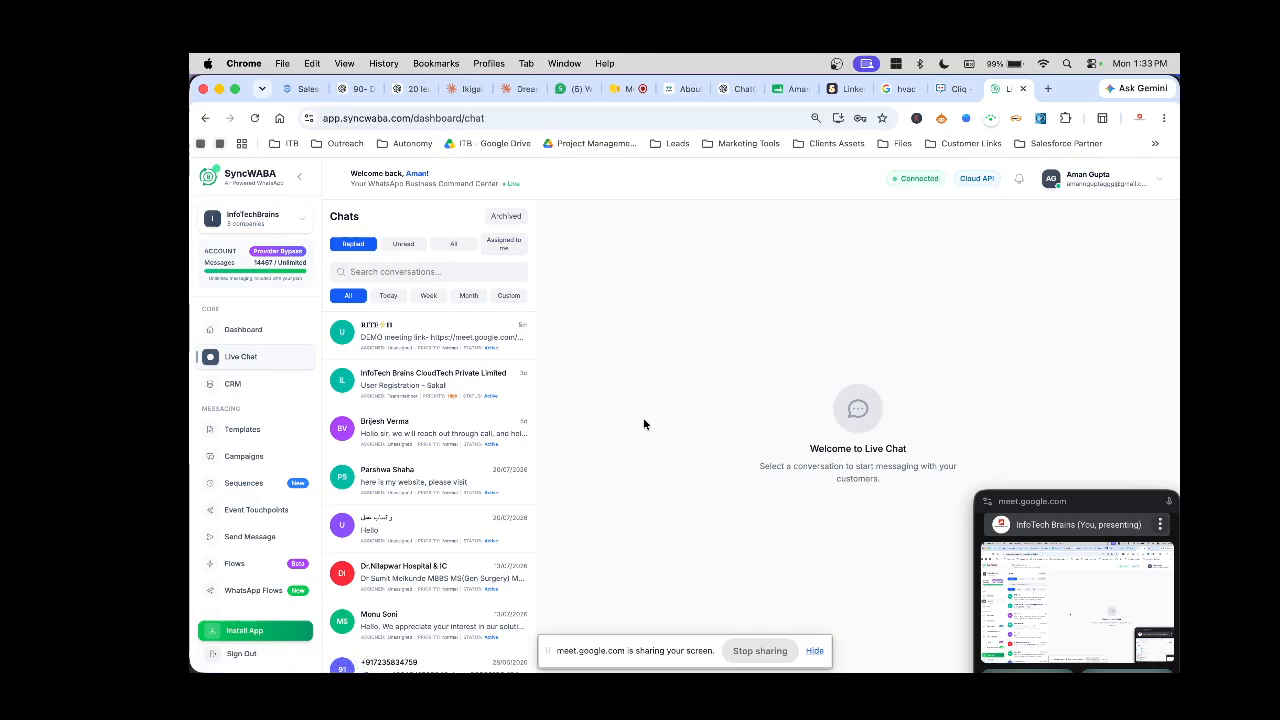
{"action": "left_click", "coordinate": [410, 340]}
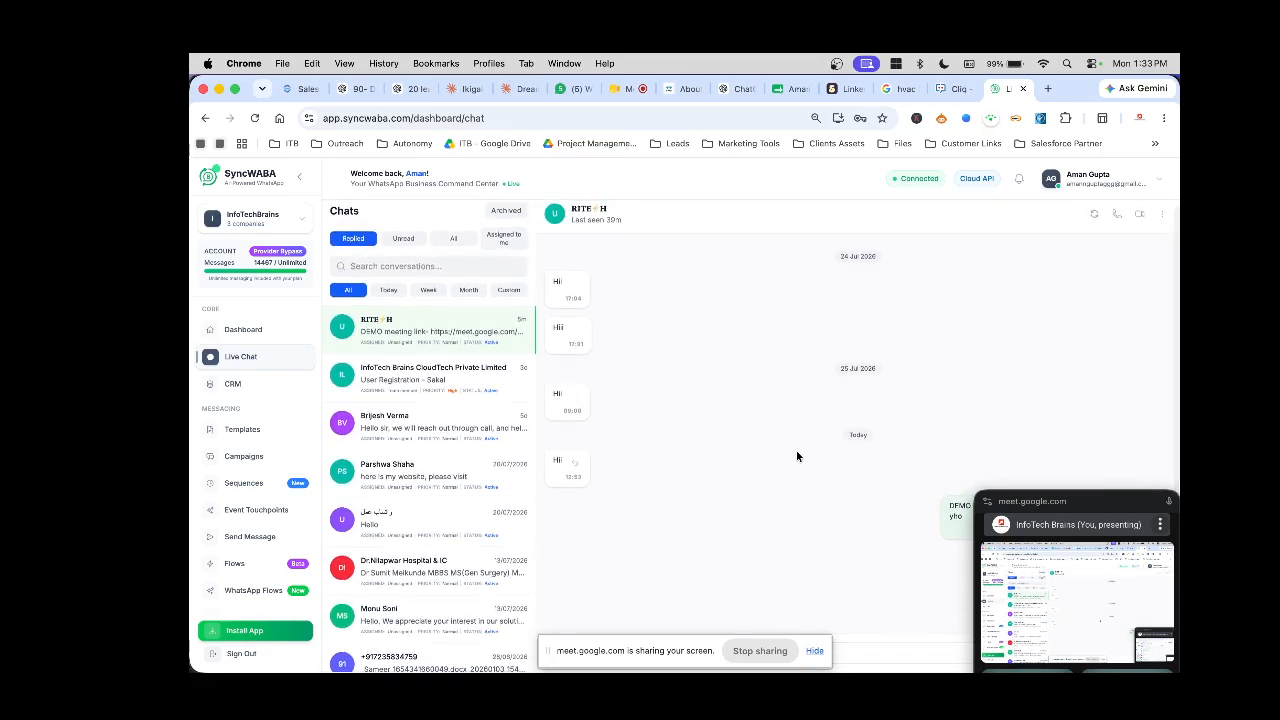
{"action": "left_click", "coordinate": [398, 382]}
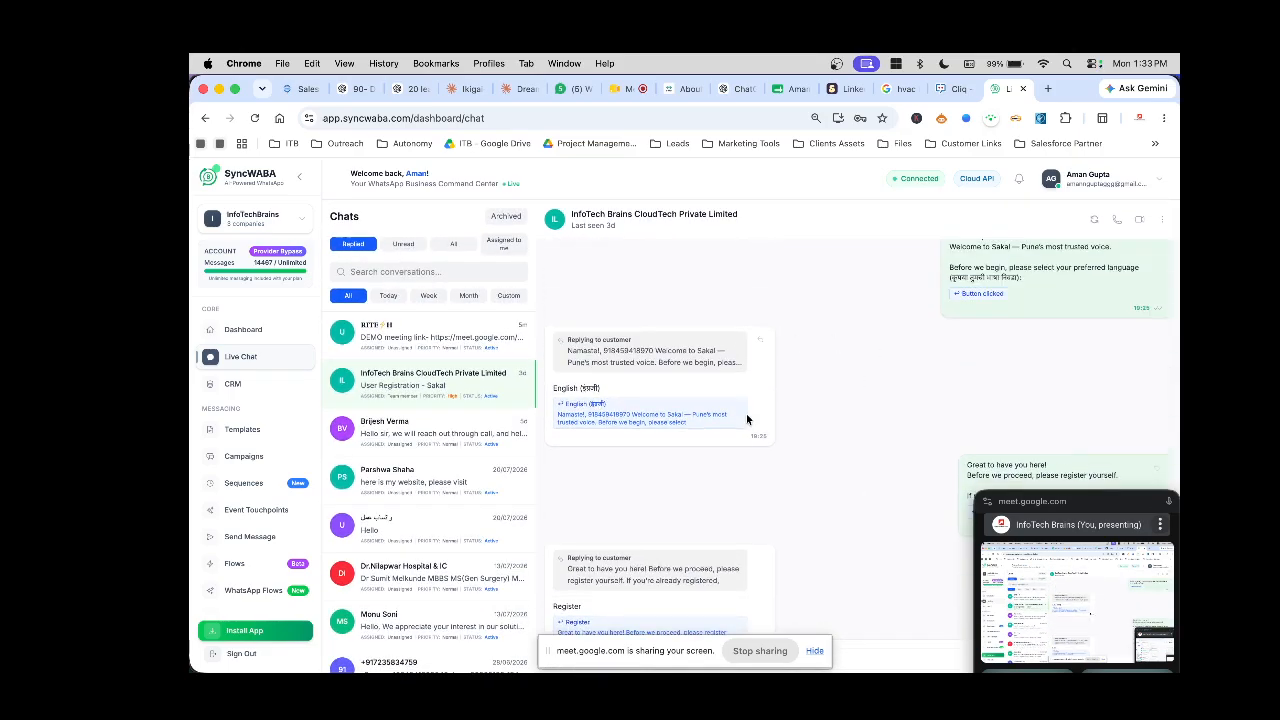
{"action": "left_click_drag", "start_coordinate": [557, 345], "coordinate": [825, 375]}
{"action": "left_click", "coordinate": [843, 375]}
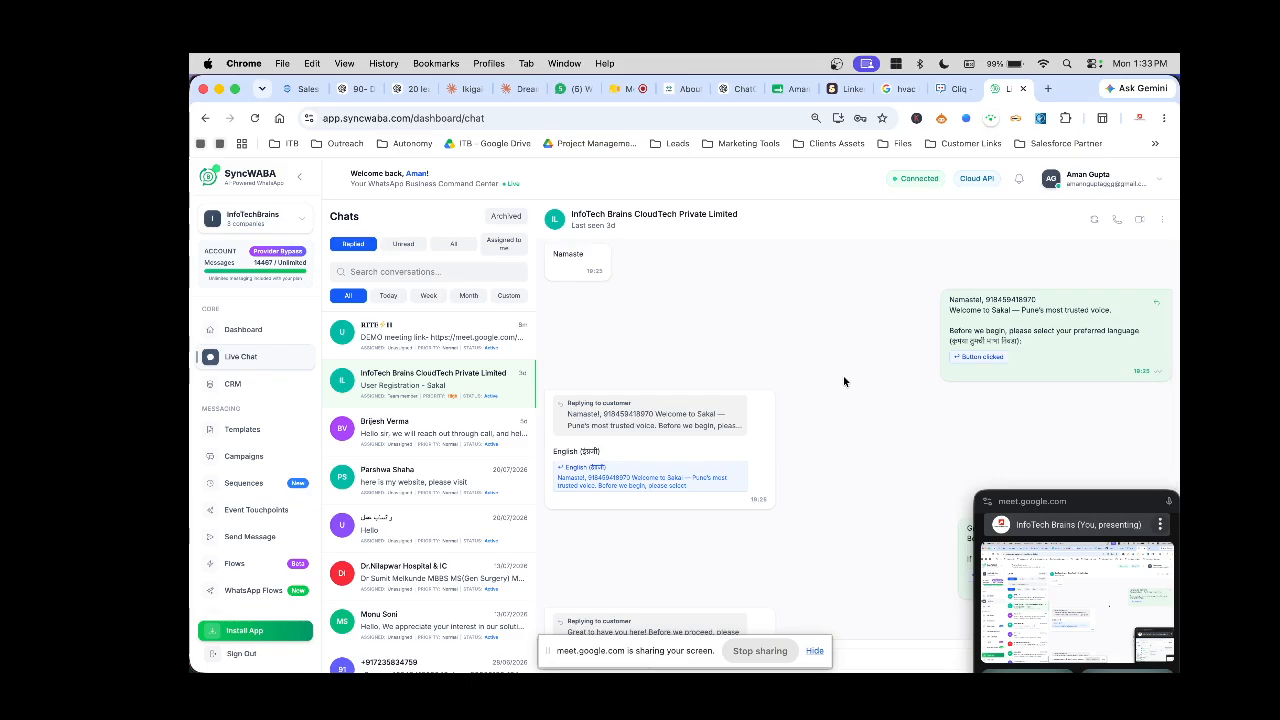
{"action": "left_click", "coordinate": [404, 449]}
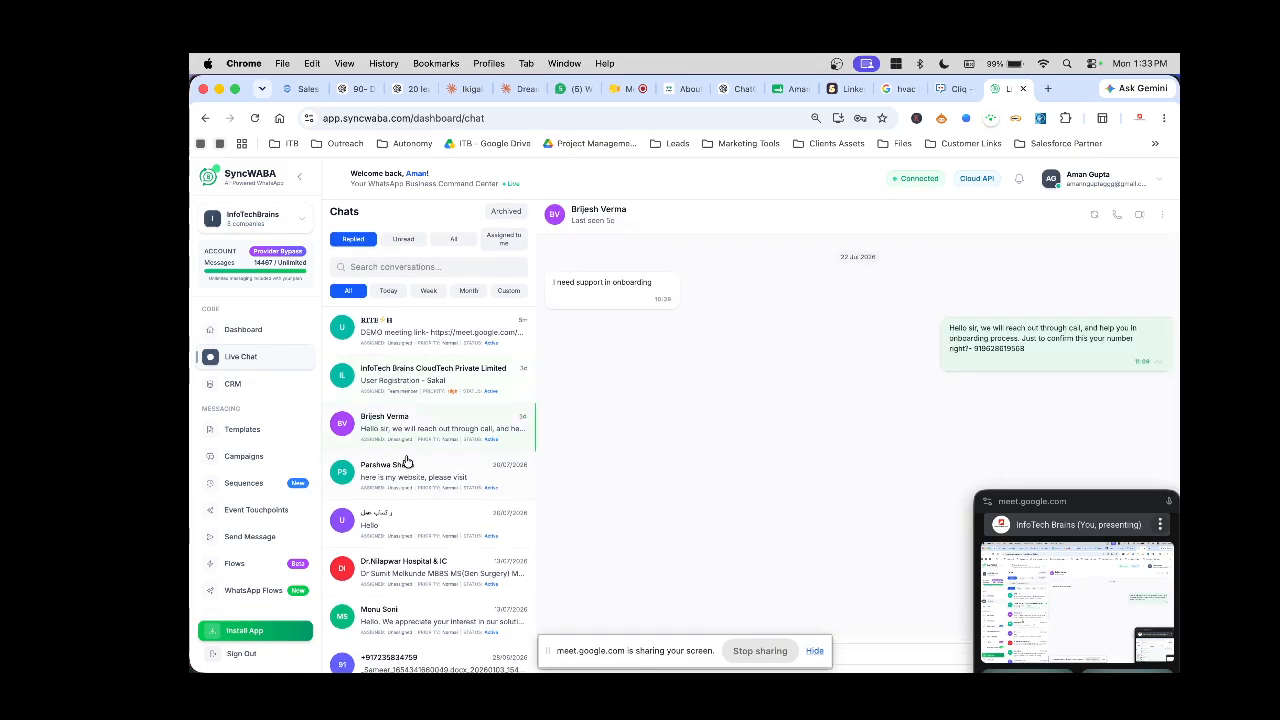
{"action": "left_click", "coordinate": [410, 470]}
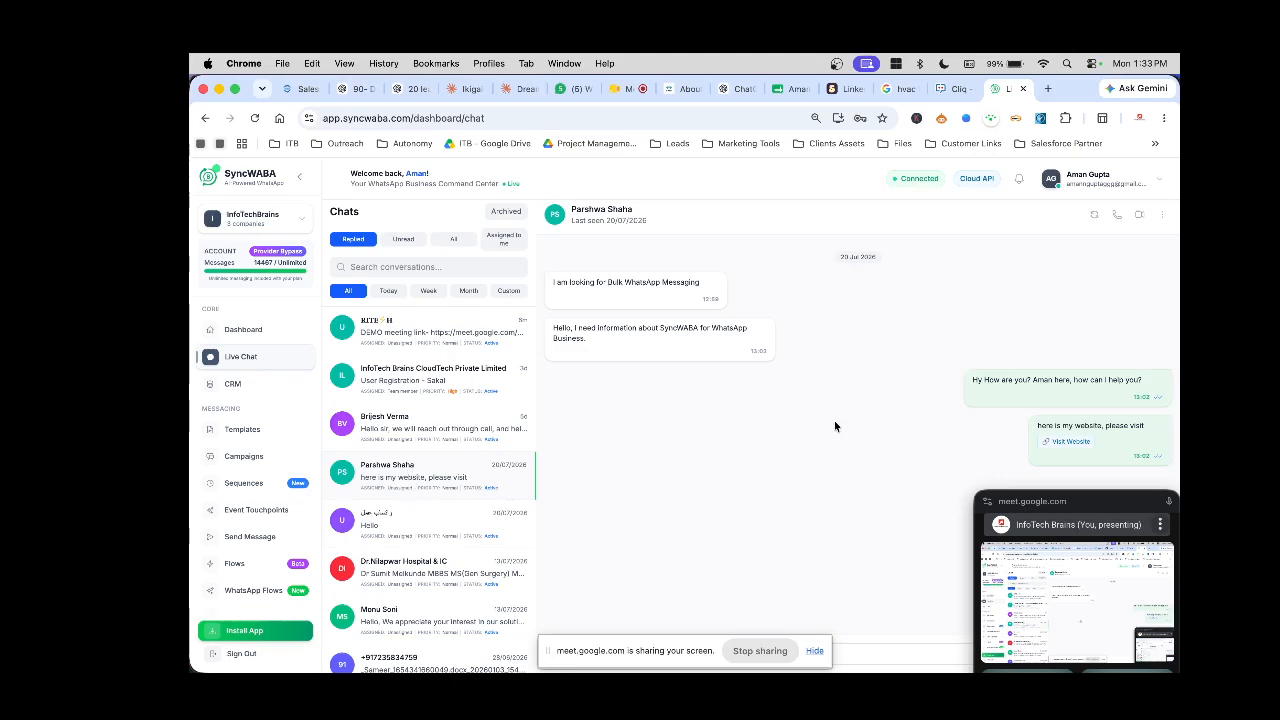
- Go to the CRM, look over the contact list and open the first contact's record
{"action": "left_click", "coordinate": [236, 388]}
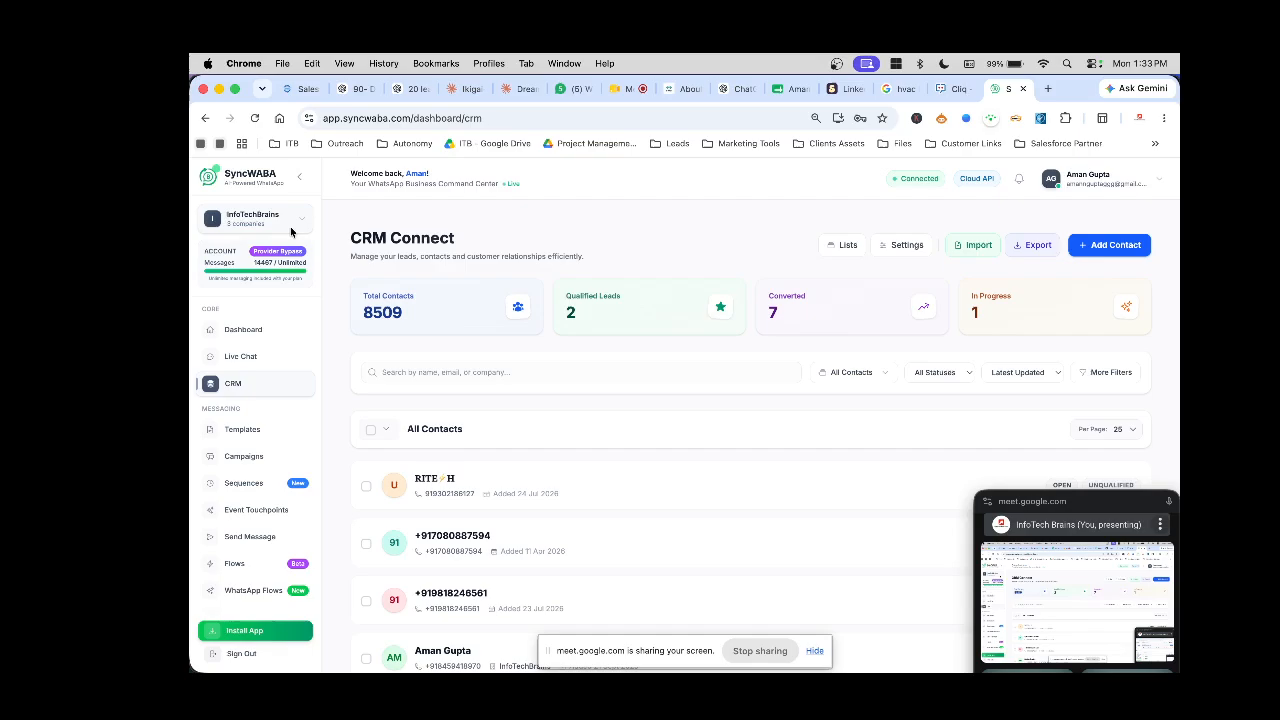
{"action": "scroll", "coordinate": [528, 608], "scroll_direction": "down", "scroll_amount": 5}
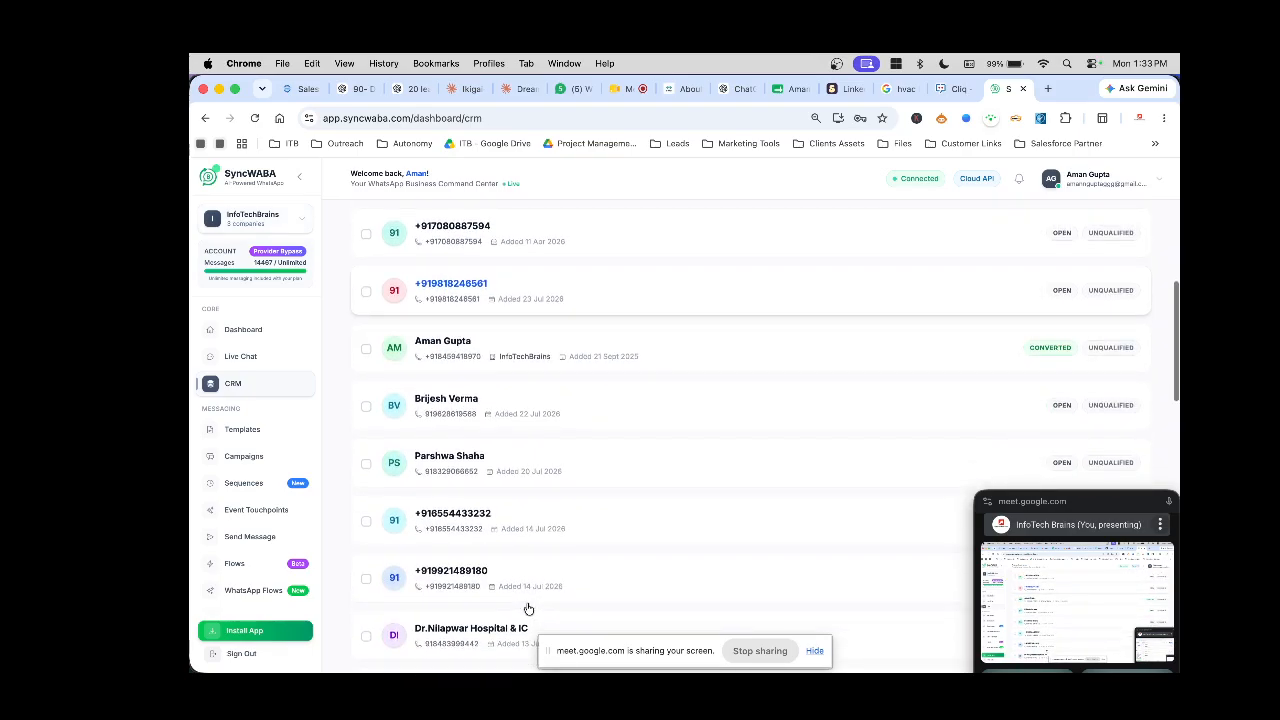
{"action": "scroll", "coordinate": [527, 604], "scroll_direction": "up", "scroll_amount": 4}
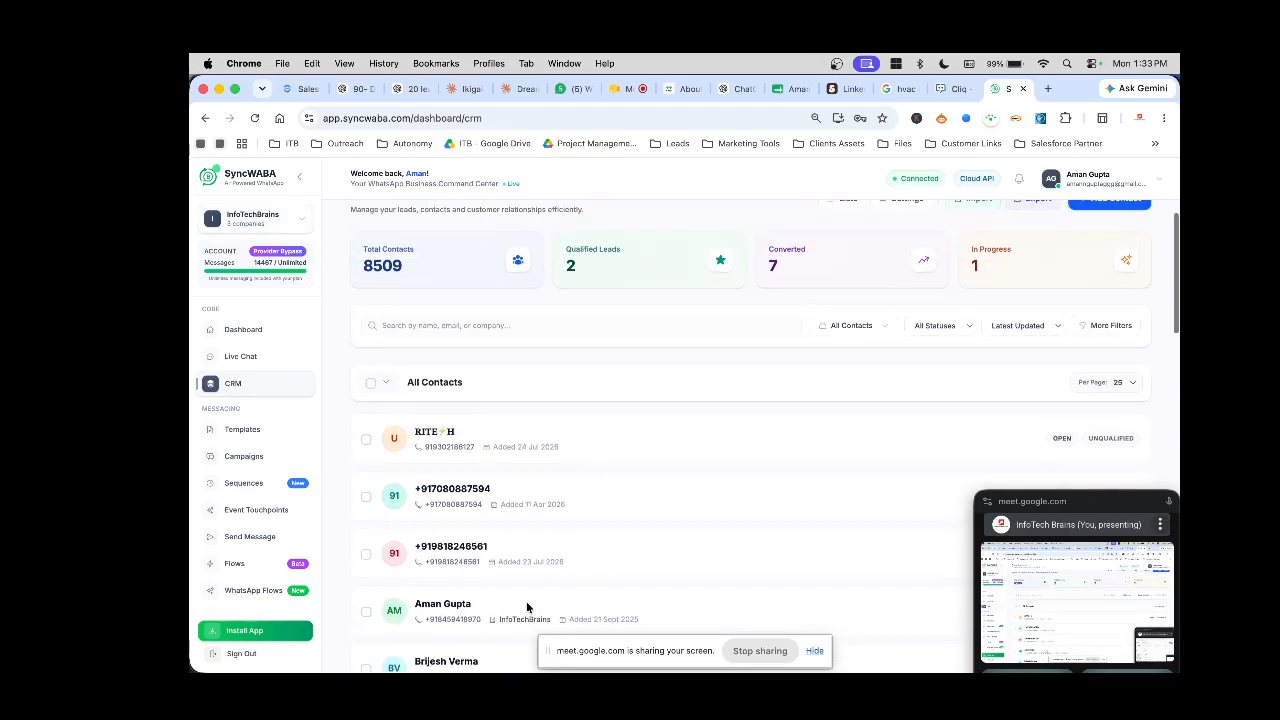
{"action": "left_click", "coordinate": [434, 432]}
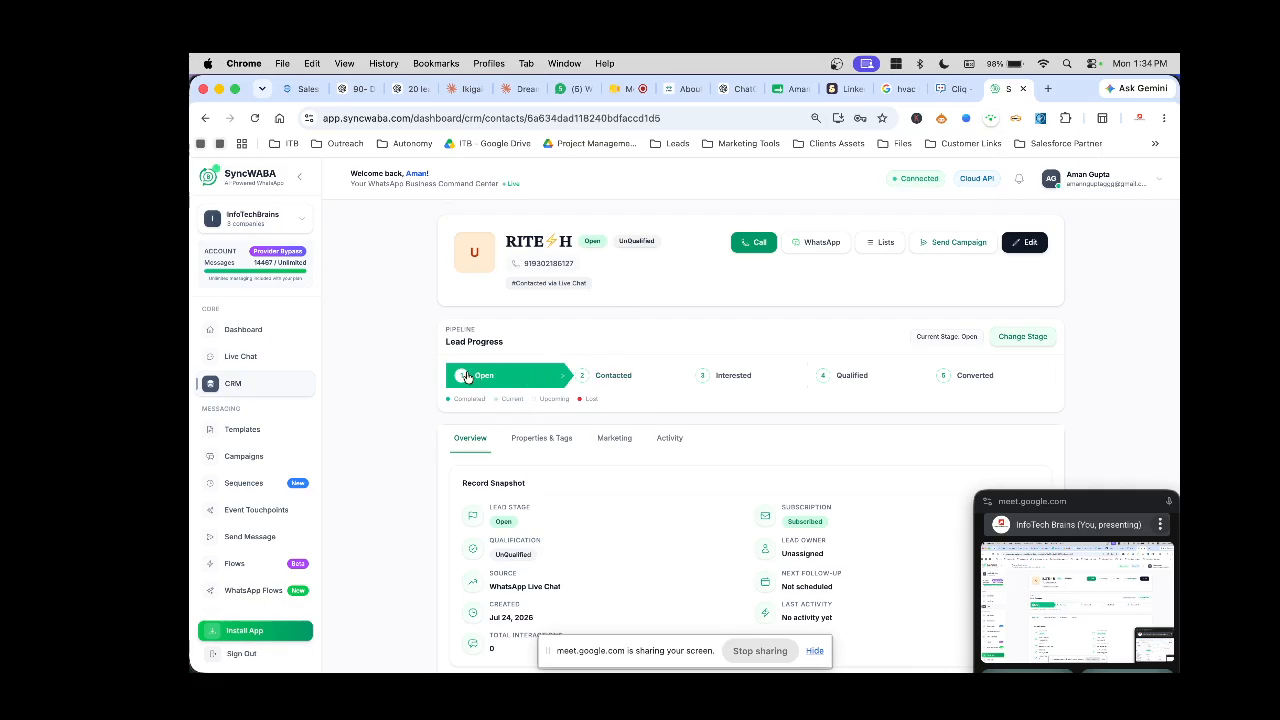
- Advance the contact's lead stage to Contacted and Interested, and return it to Open
{"action": "left_click", "coordinate": [612, 374]}
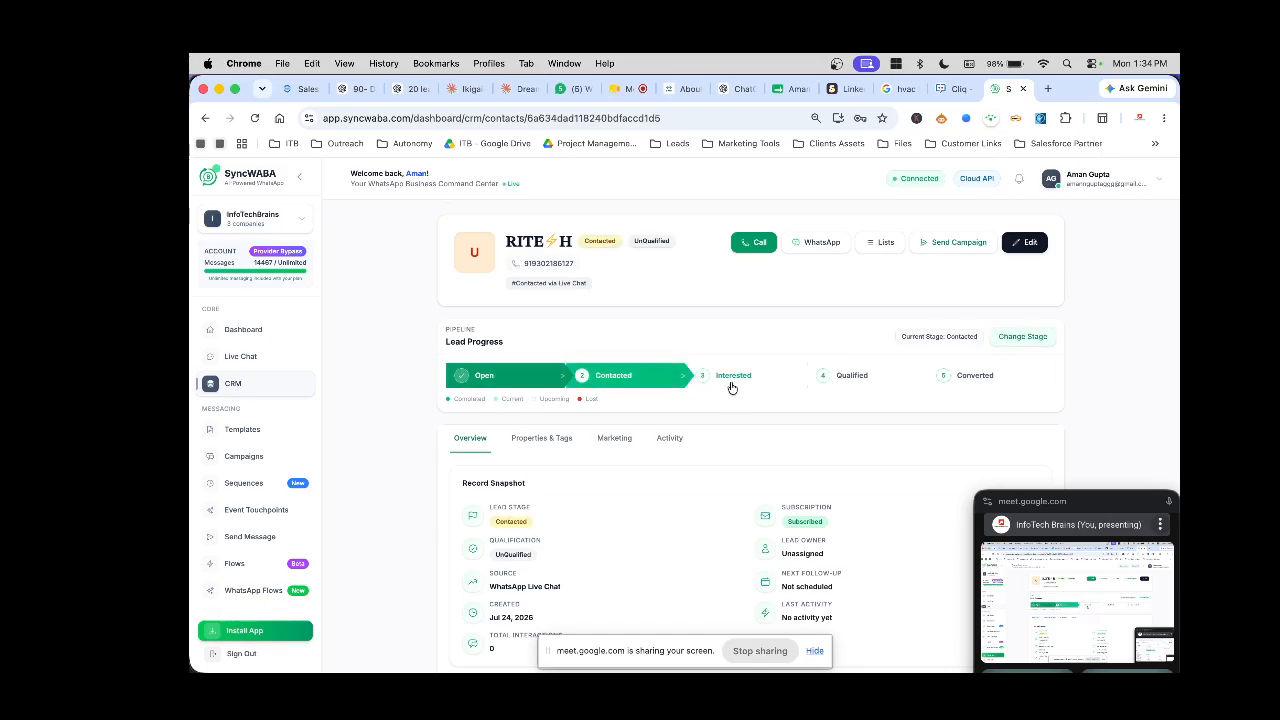
{"action": "left_click", "coordinate": [762, 376]}
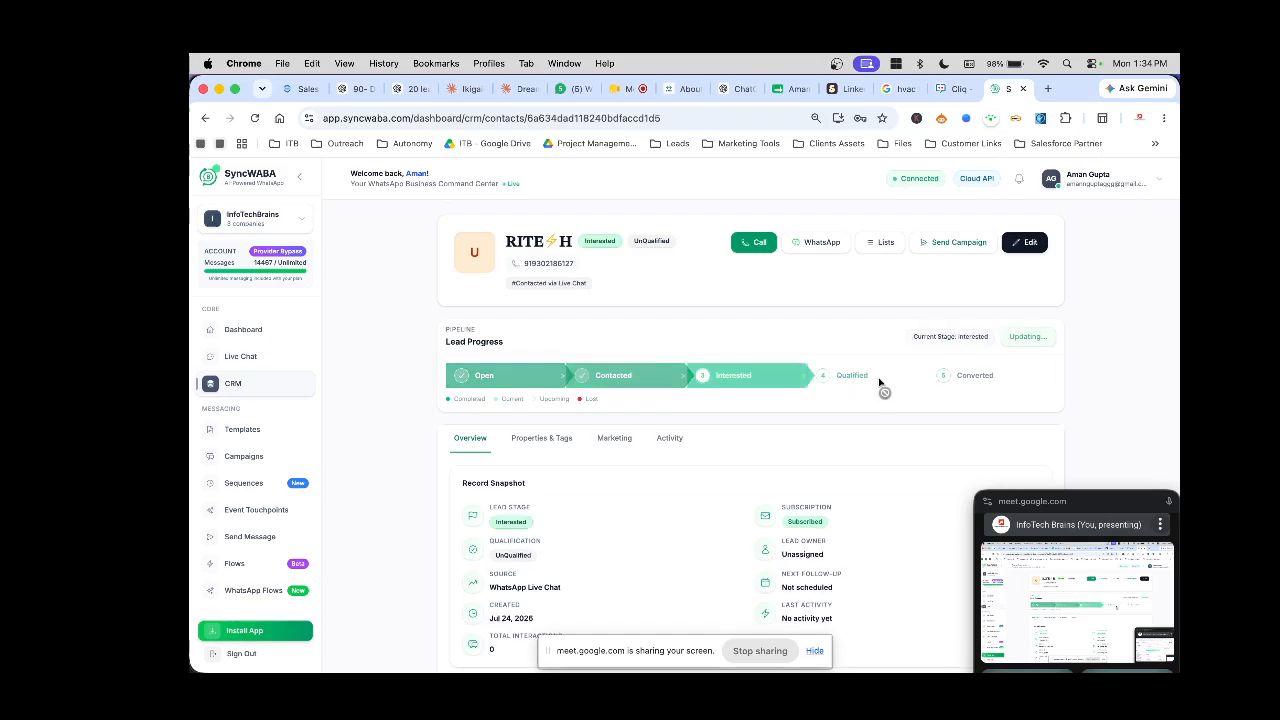
{"action": "left_click", "coordinate": [487, 374]}
- Examine the contact's record snapshot, including lead stage, subscription, lead owner and source
{"action": "scroll", "coordinate": [657, 372], "scroll_direction": "down", "scroll_amount": 3}
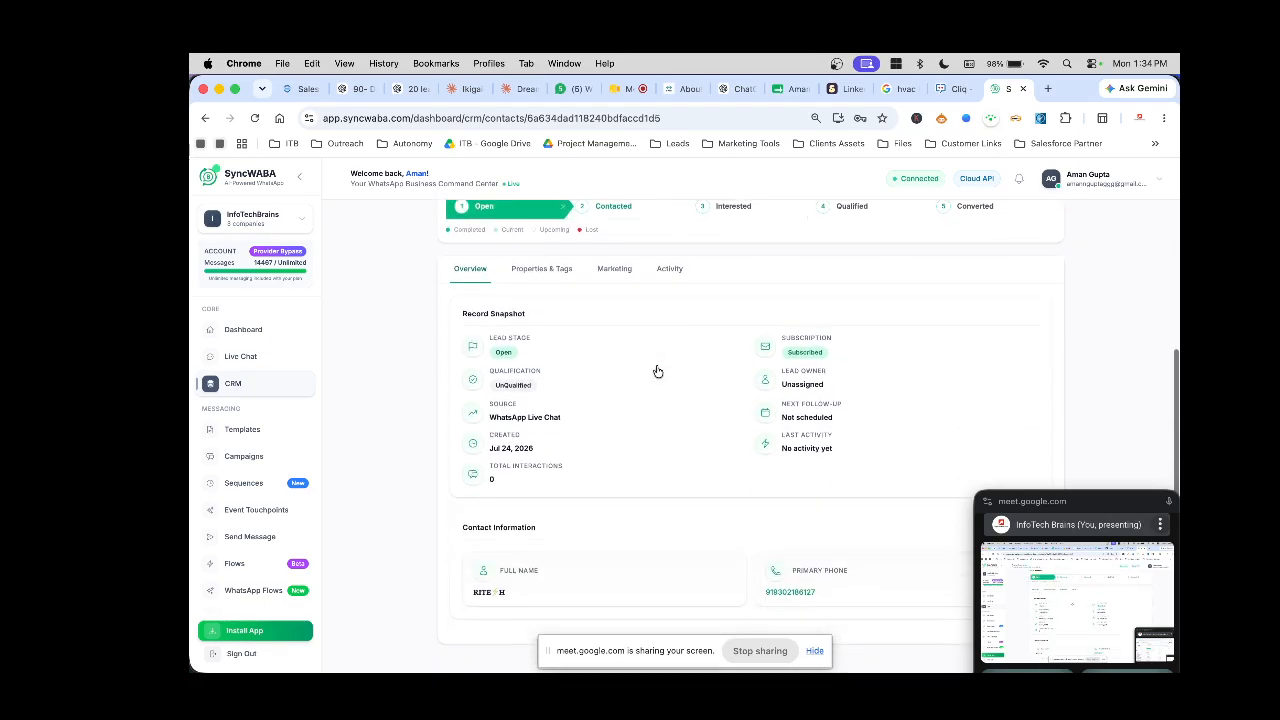
{"action": "triple_click", "coordinate": [494, 338]}
{"action": "double_click", "coordinate": [797, 353]}
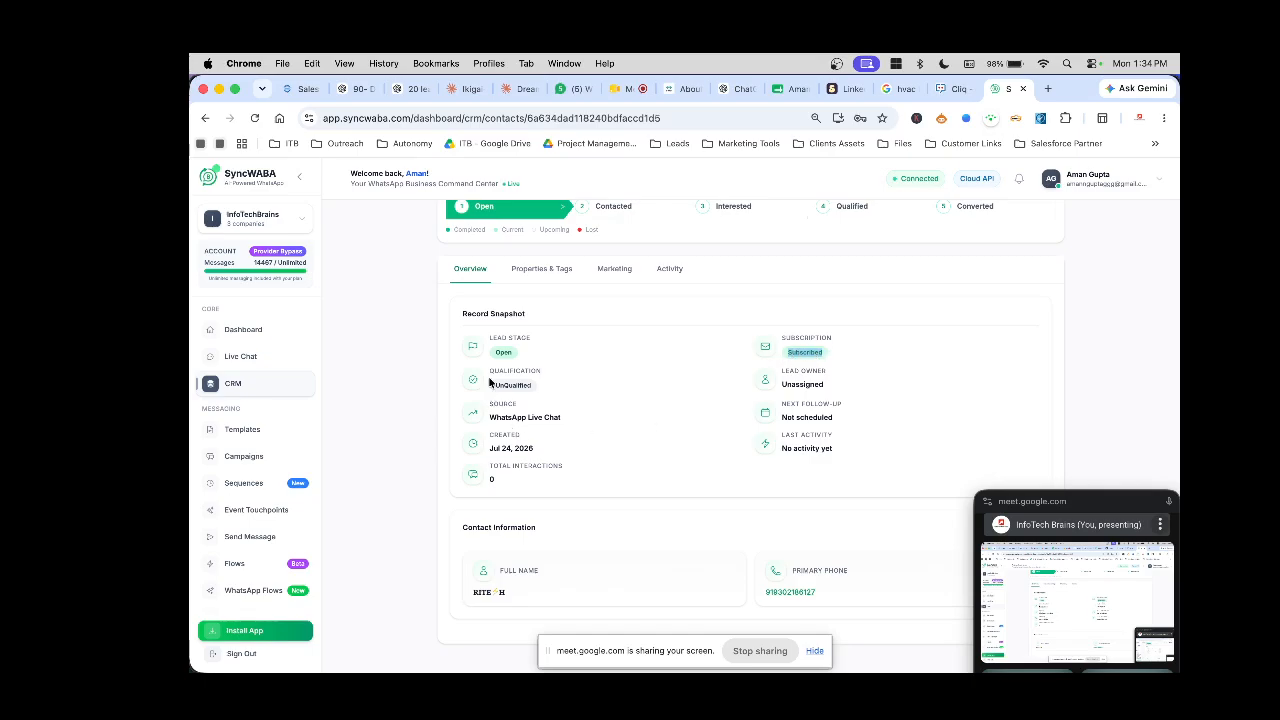
{"action": "left_click", "coordinate": [804, 378]}
{"action": "left_click_drag", "start_coordinate": [488, 419], "coordinate": [567, 420]}
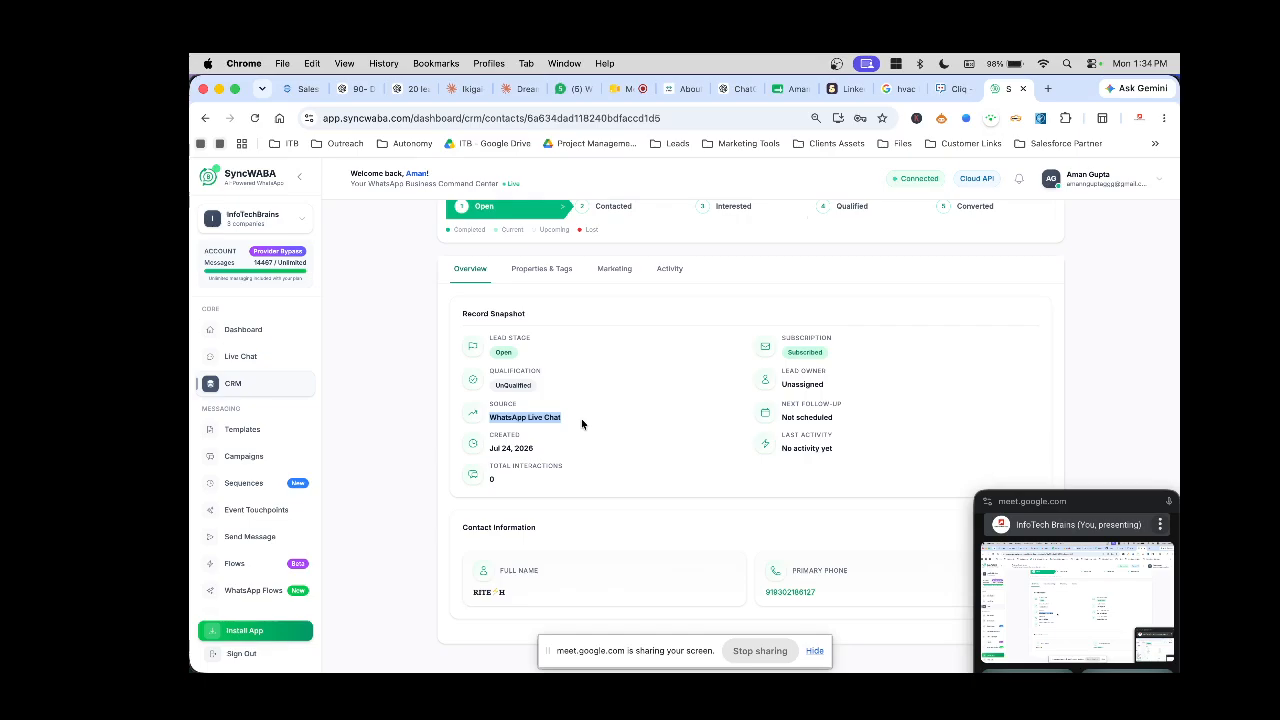
{"action": "double_click", "coordinate": [504, 419]}
{"action": "triple_click", "coordinate": [525, 414]}
- Review the contact's properties and tags, covering attributes, segmentation tags and the event touchpoint types
{"action": "scroll", "coordinate": [700, 466], "scroll_direction": "up", "scroll_amount": 5}
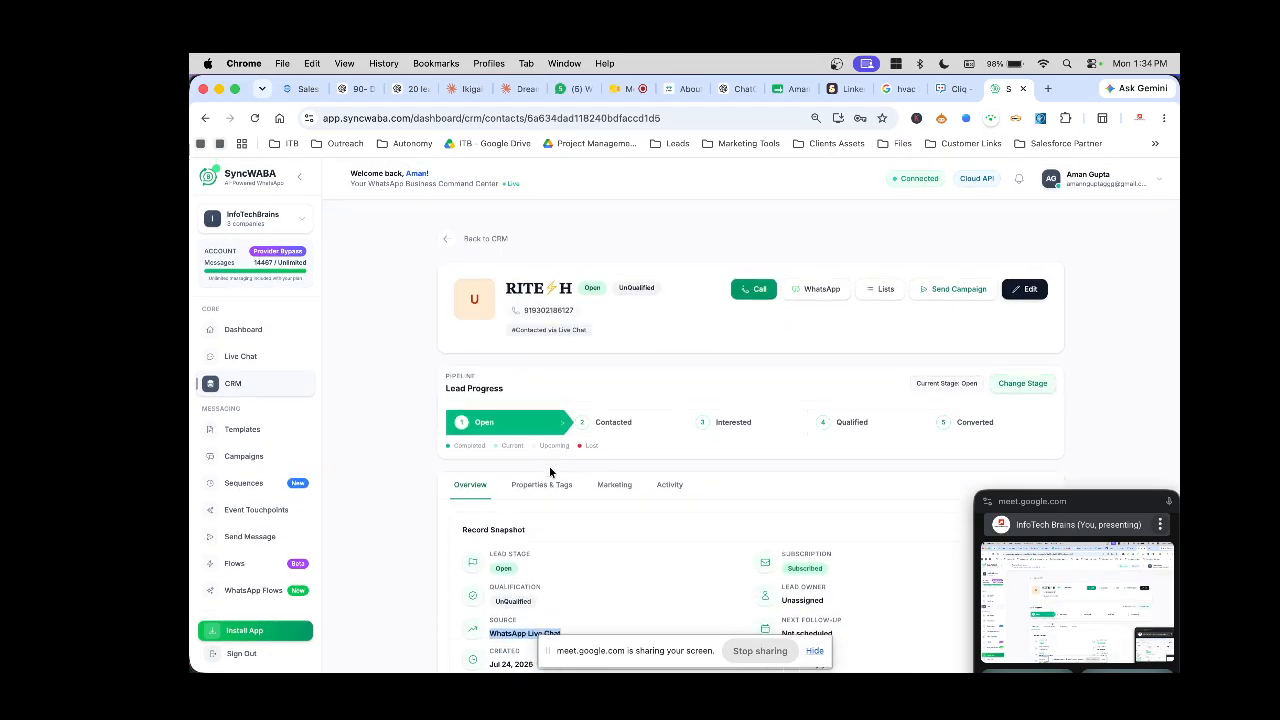
{"action": "left_click", "coordinate": [538, 489]}
{"action": "scroll", "coordinate": [535, 483], "scroll_direction": "down", "scroll_amount": 3}
{"action": "scroll", "coordinate": [535, 483], "scroll_direction": "down", "scroll_amount": 2}
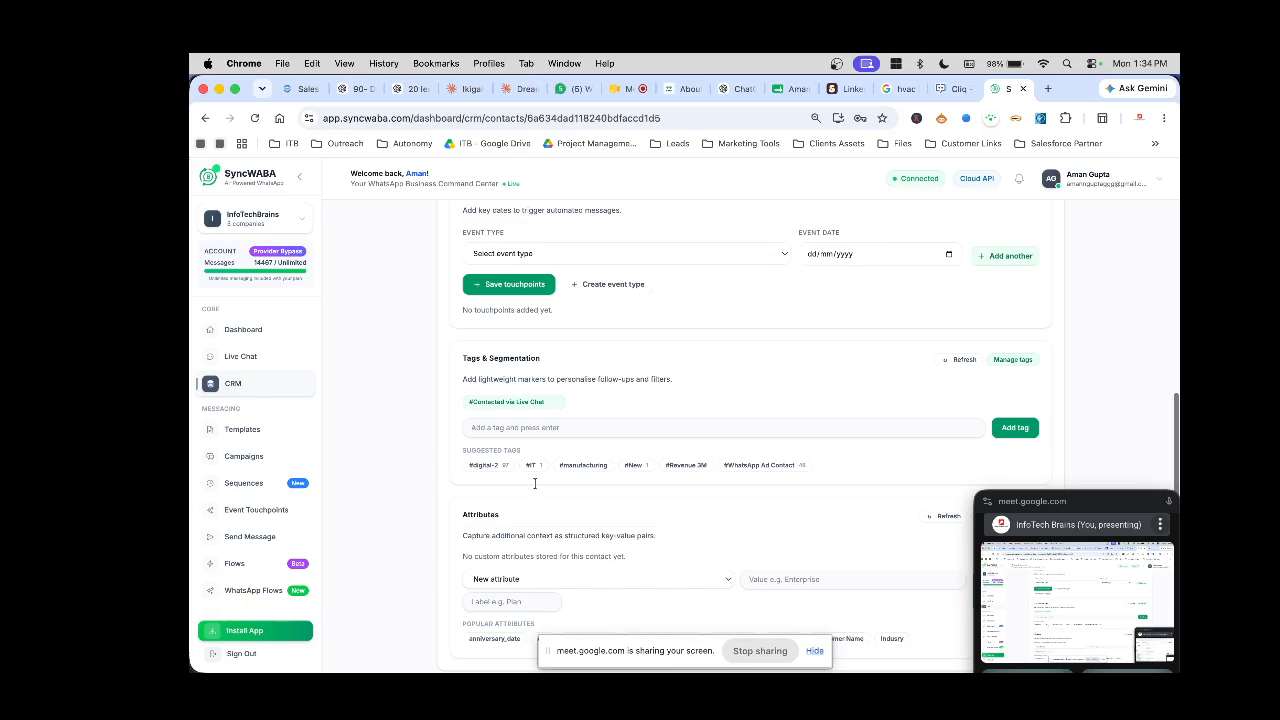
{"action": "left_click_drag", "start_coordinate": [463, 349], "coordinate": [541, 349]}
{"action": "left_click", "coordinate": [661, 369]}
{"action": "scroll", "coordinate": [662, 367], "scroll_direction": "down", "scroll_amount": 1}
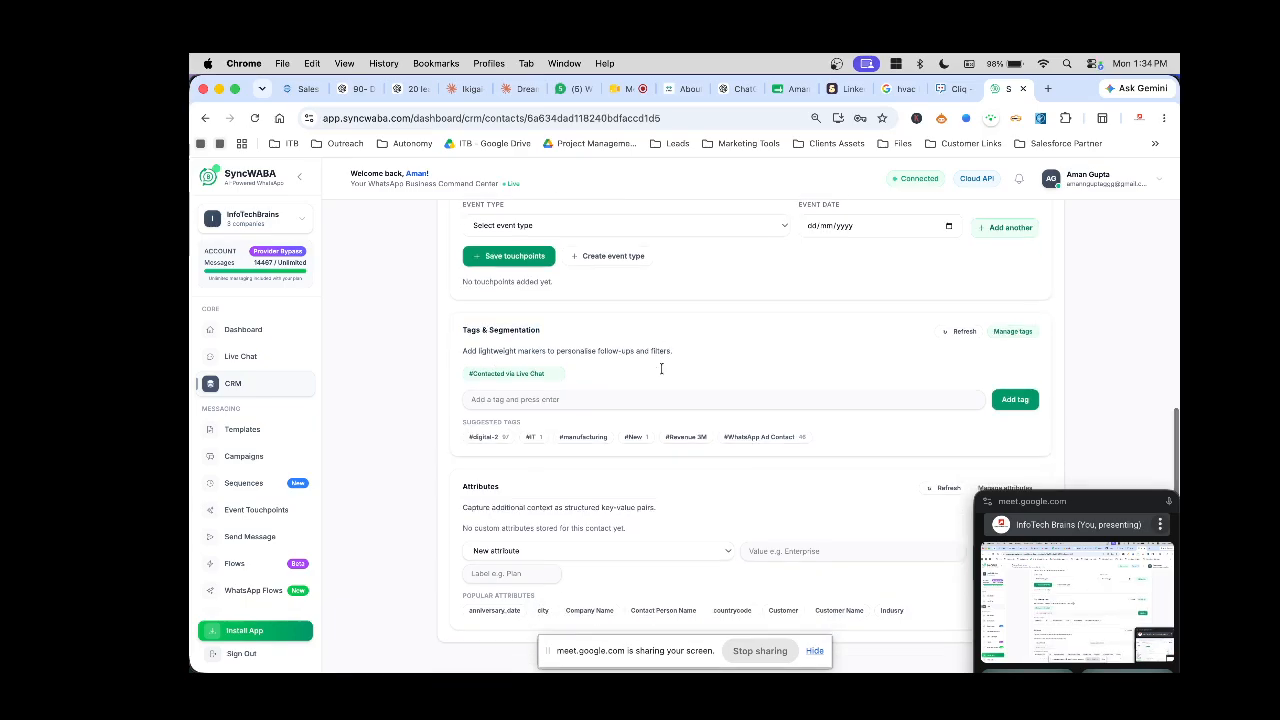
{"action": "scroll", "coordinate": [698, 526], "scroll_direction": "up", "scroll_amount": 2}
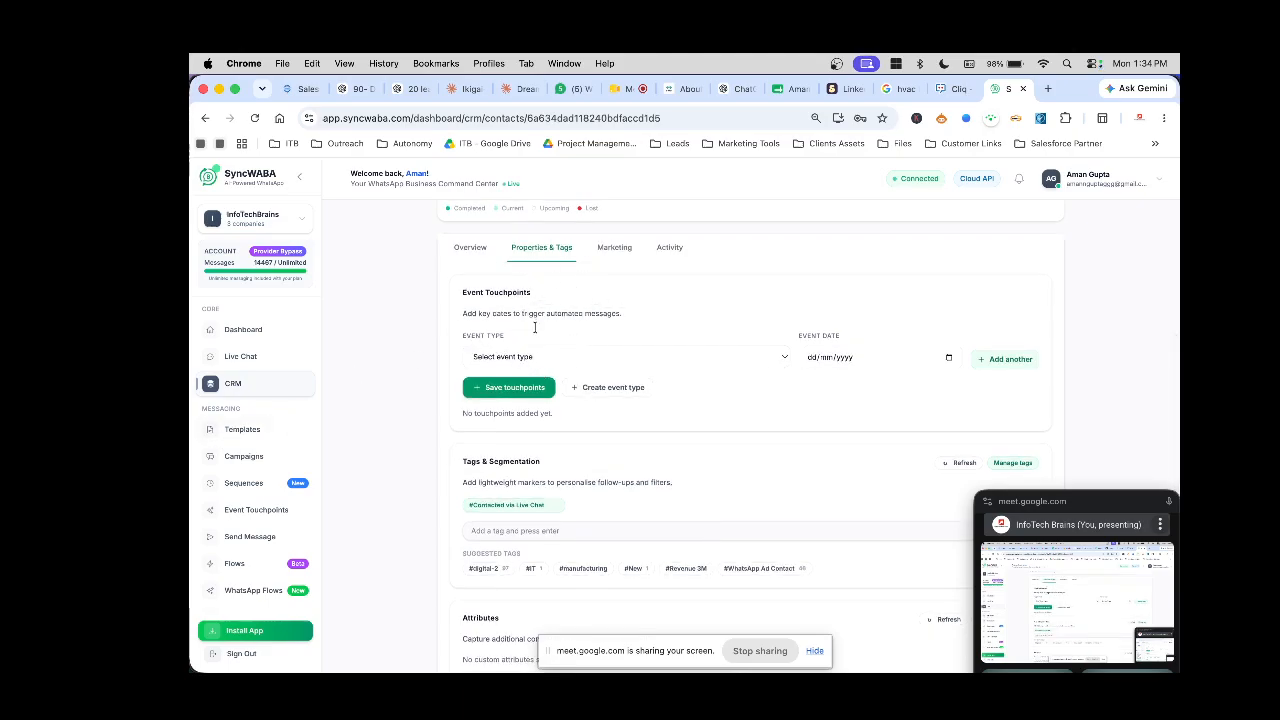
{"action": "left_click", "coordinate": [577, 356]}
{"action": "left_click", "coordinate": [371, 423]}
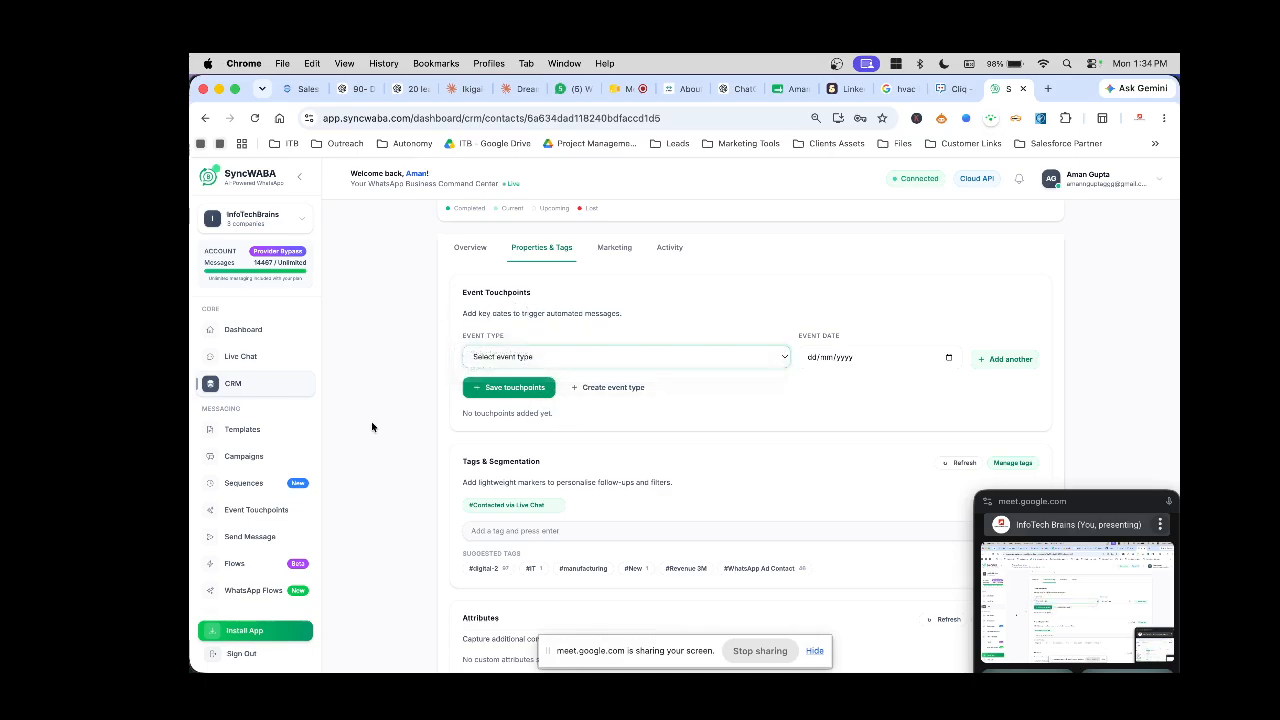
- Review the contact's marketing details, covering communication preferences, WhatsApp ad referral data and first-touch attribution
{"action": "left_click", "coordinate": [613, 249]}
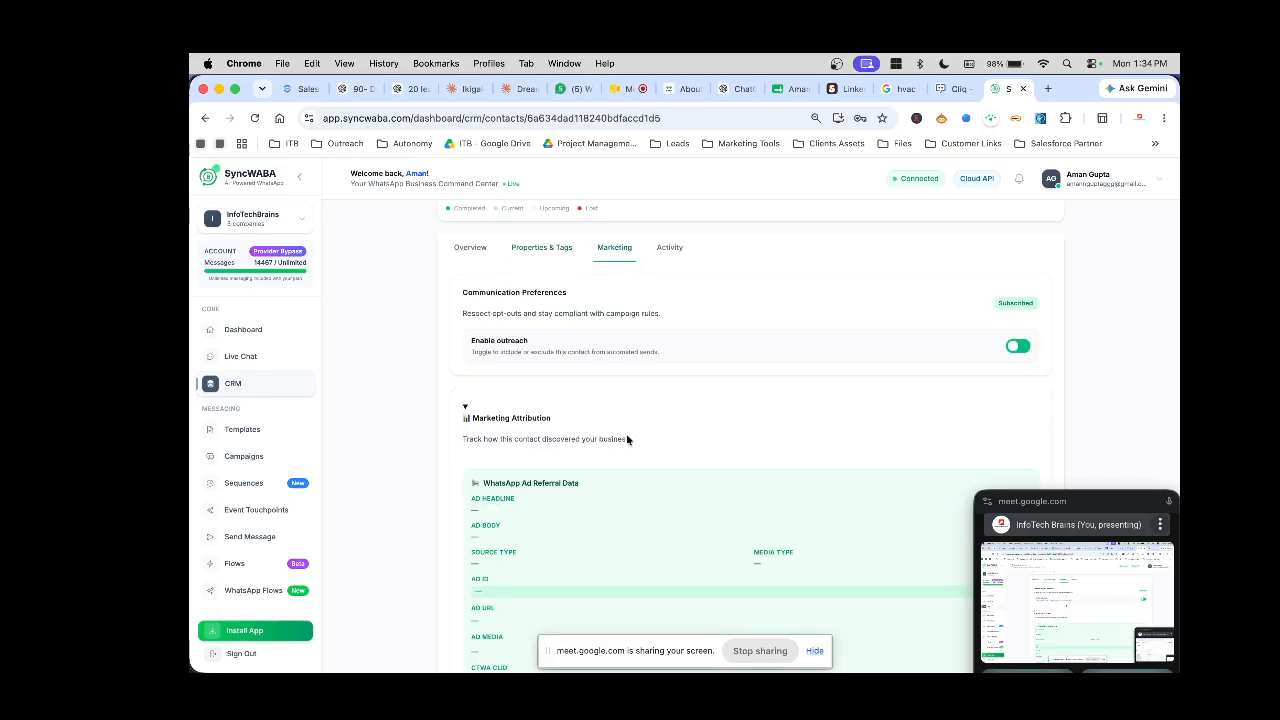
{"action": "scroll", "coordinate": [624, 540], "scroll_direction": "down", "scroll_amount": 2}
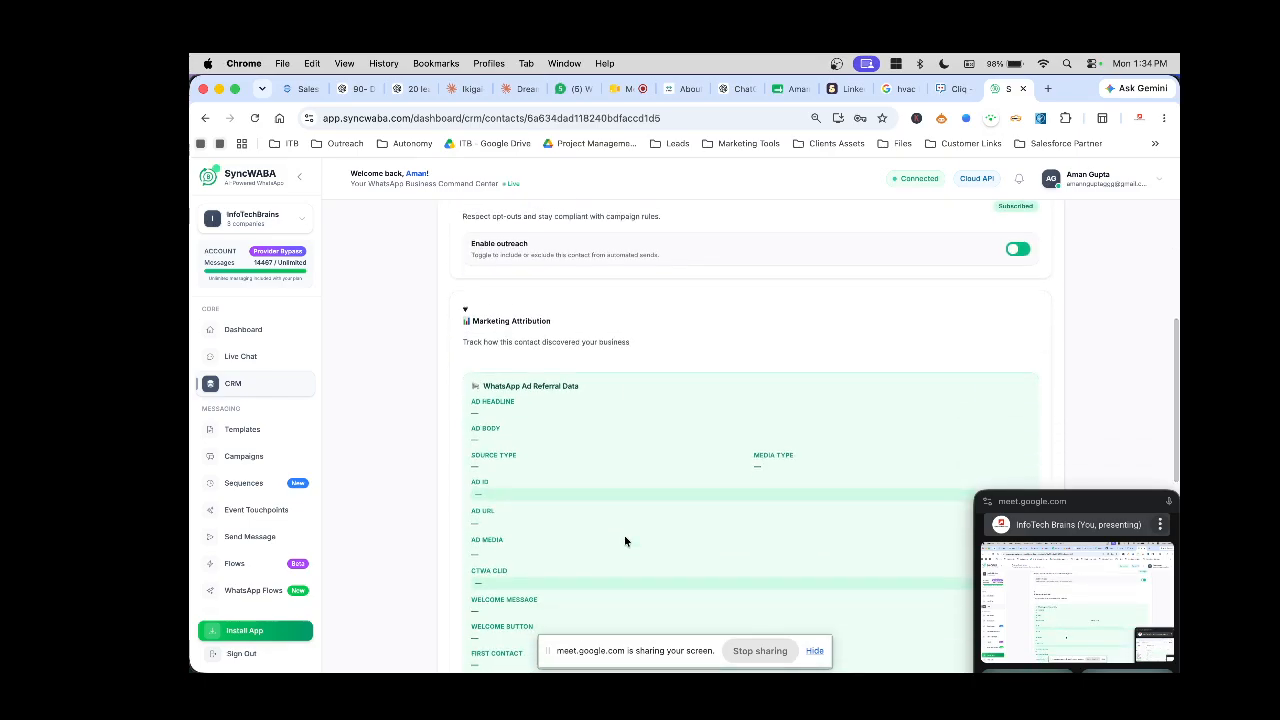
{"action": "scroll", "coordinate": [624, 537], "scroll_direction": "up", "scroll_amount": 2}
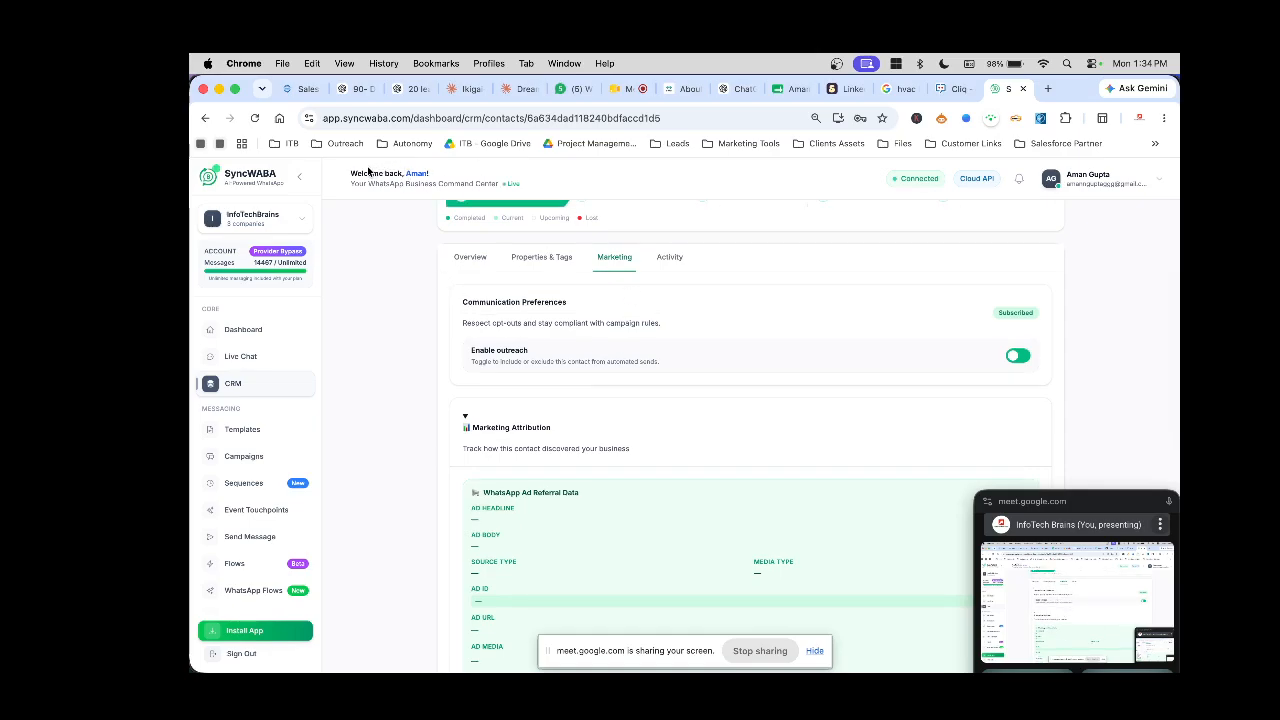
{"action": "scroll", "coordinate": [613, 396], "scroll_direction": "down", "scroll_amount": 1}
{"action": "scroll", "coordinate": [613, 396], "scroll_direction": "down", "scroll_amount": 3}
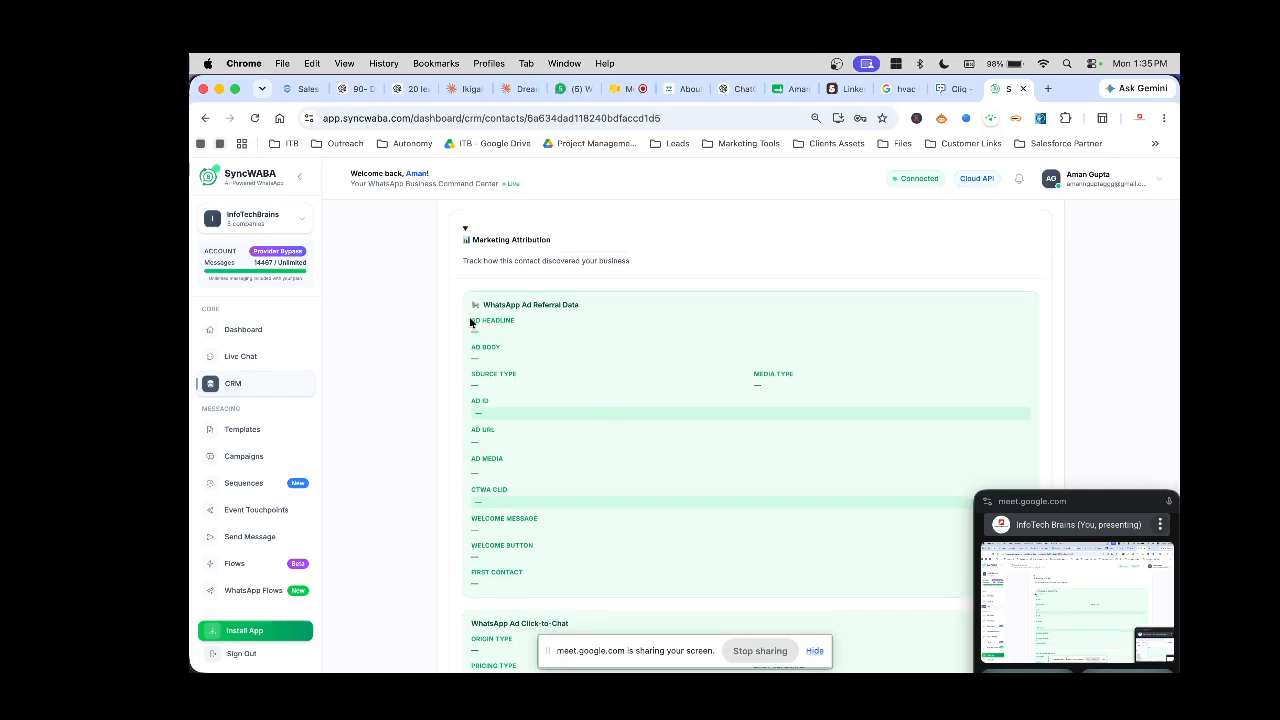
{"action": "left_click", "coordinate": [531, 328]}
{"action": "left_click_drag", "start_coordinate": [470, 343], "coordinate": [538, 380]}
{"action": "scroll", "coordinate": [552, 500], "scroll_direction": "down", "scroll_amount": 5}
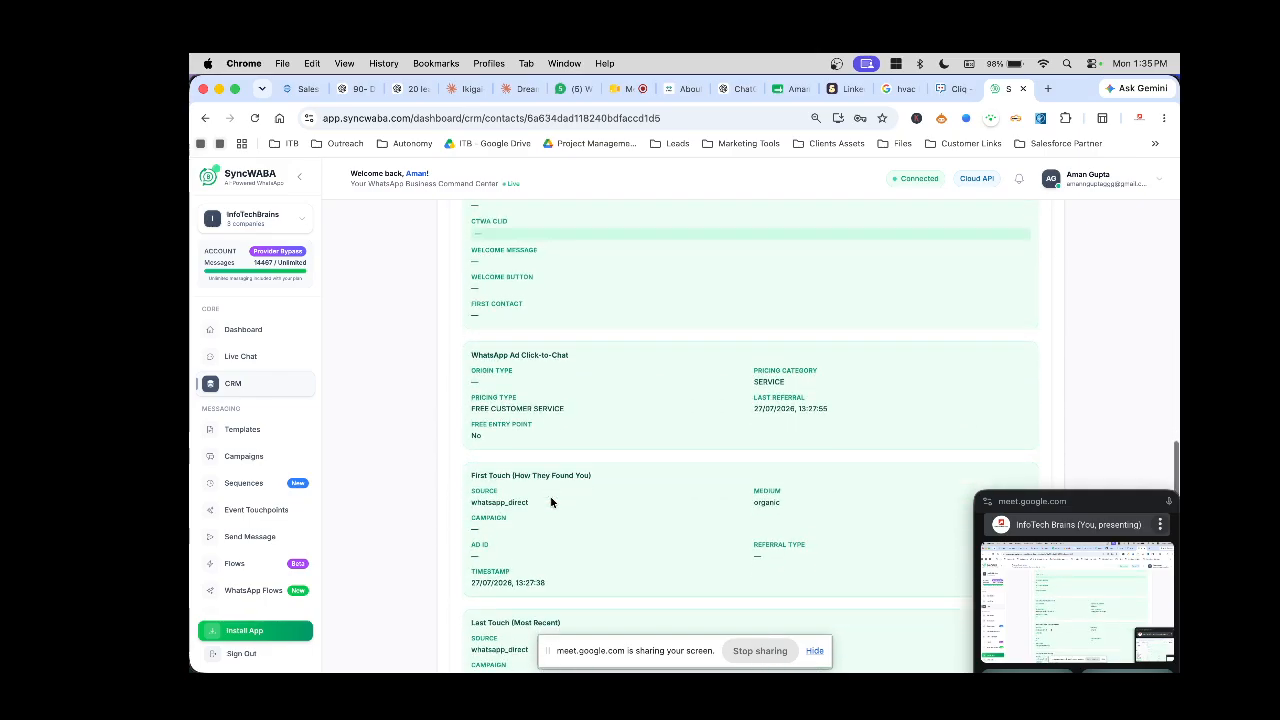
- View the contact's activity timeline and open the entry form for a new note
{"action": "scroll", "coordinate": [550, 502], "scroll_direction": "up", "scroll_amount": 10}
{"action": "scroll", "coordinate": [550, 502], "scroll_direction": "down", "scroll_amount": 2}
{"action": "left_click", "coordinate": [678, 289]}
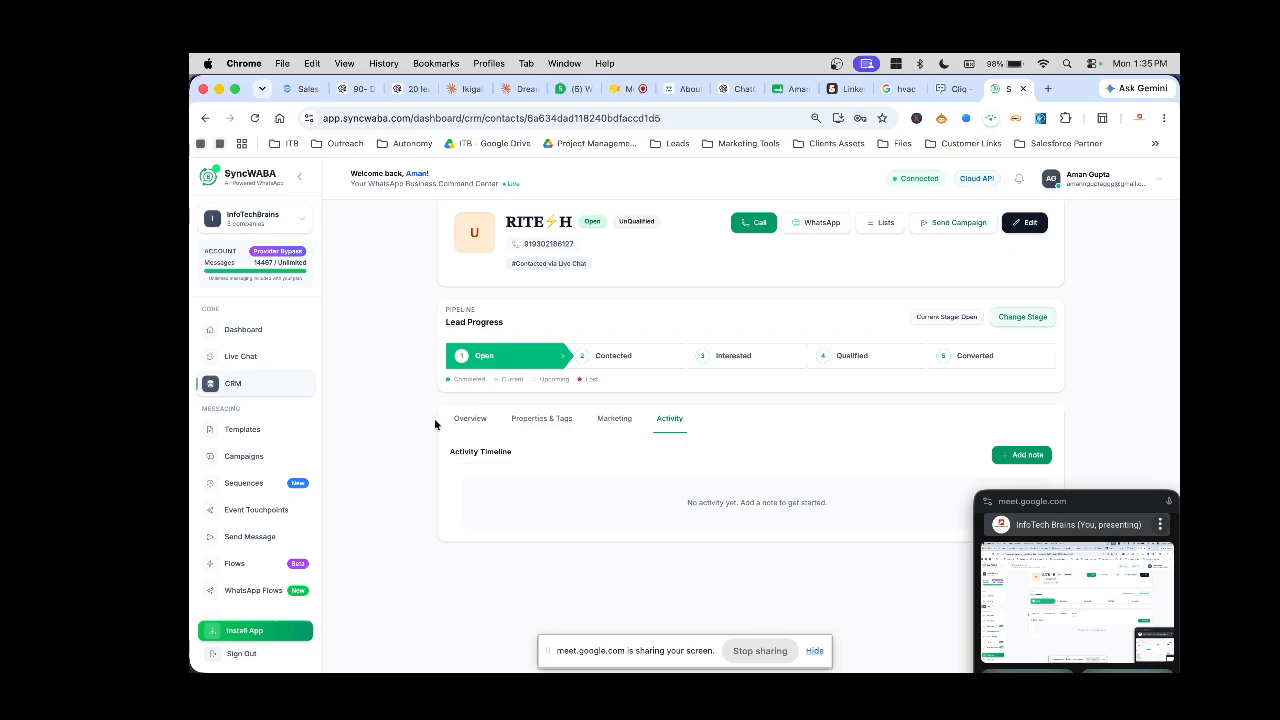
{"action": "left_click_drag", "start_coordinate": [435, 425], "coordinate": [860, 527]}
{"action": "left_click", "coordinate": [860, 527]}
{"action": "left_click", "coordinate": [1029, 457]}
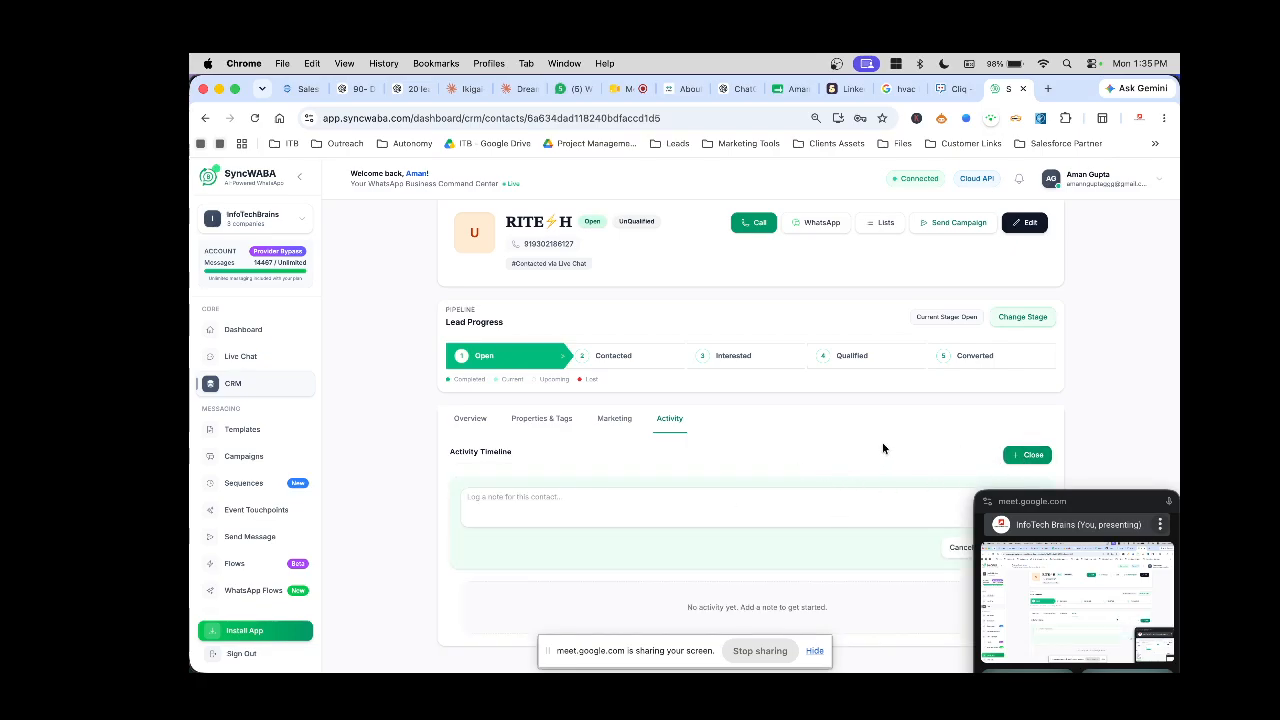
- Start a new standard message template and name it "test_temp222"
{"action": "left_click", "coordinate": [249, 431]}
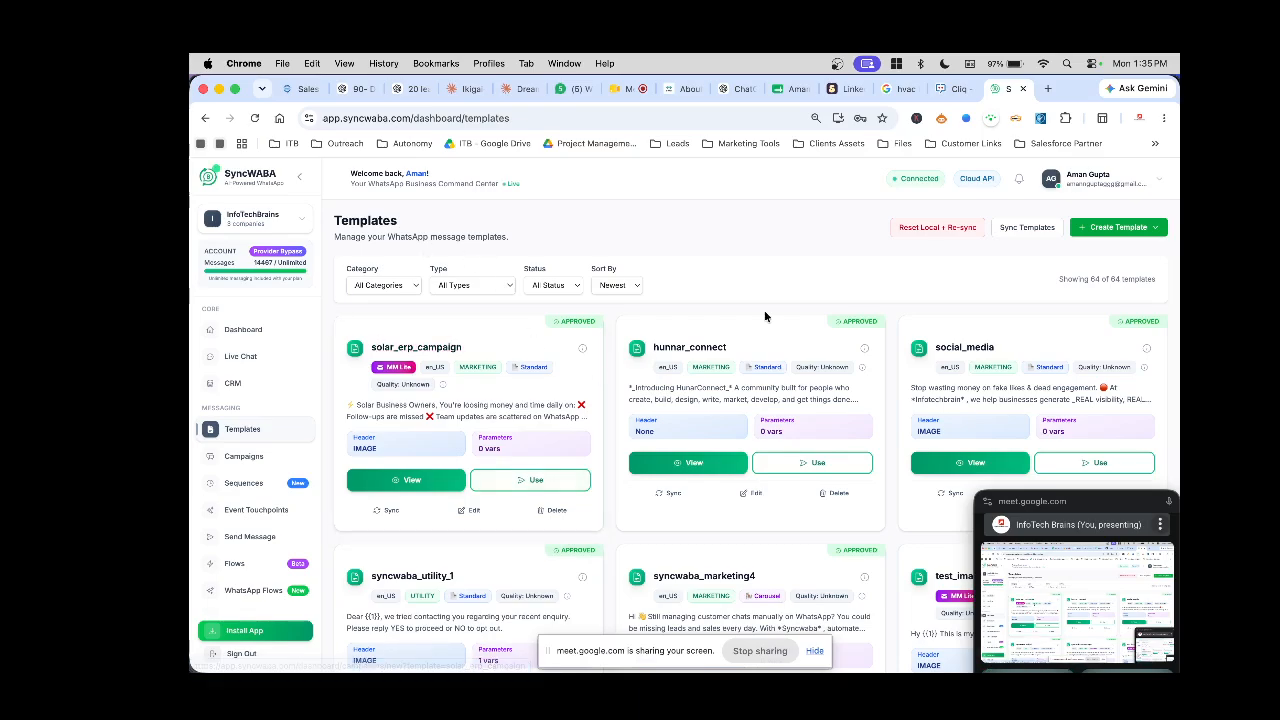
{"action": "left_click", "coordinate": [1110, 226]}
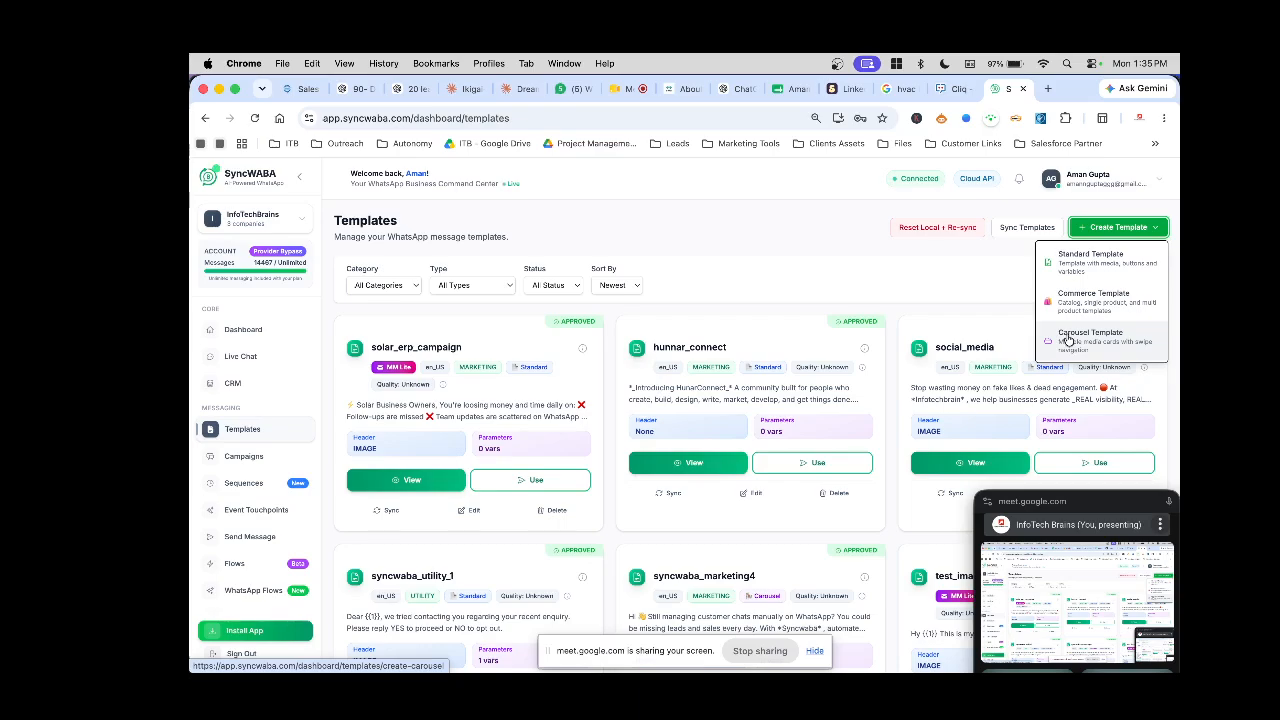
{"action": "left_click", "coordinate": [1080, 270]}
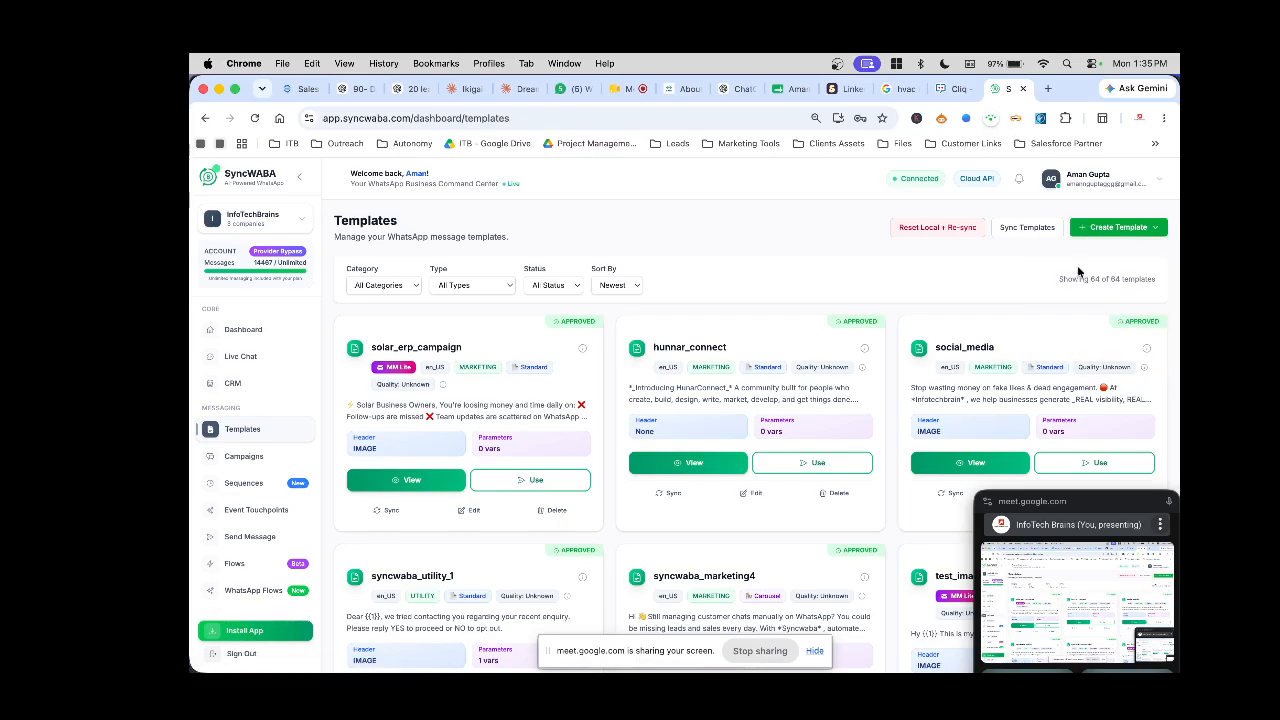
{"action": "left_click", "coordinate": [502, 318]}
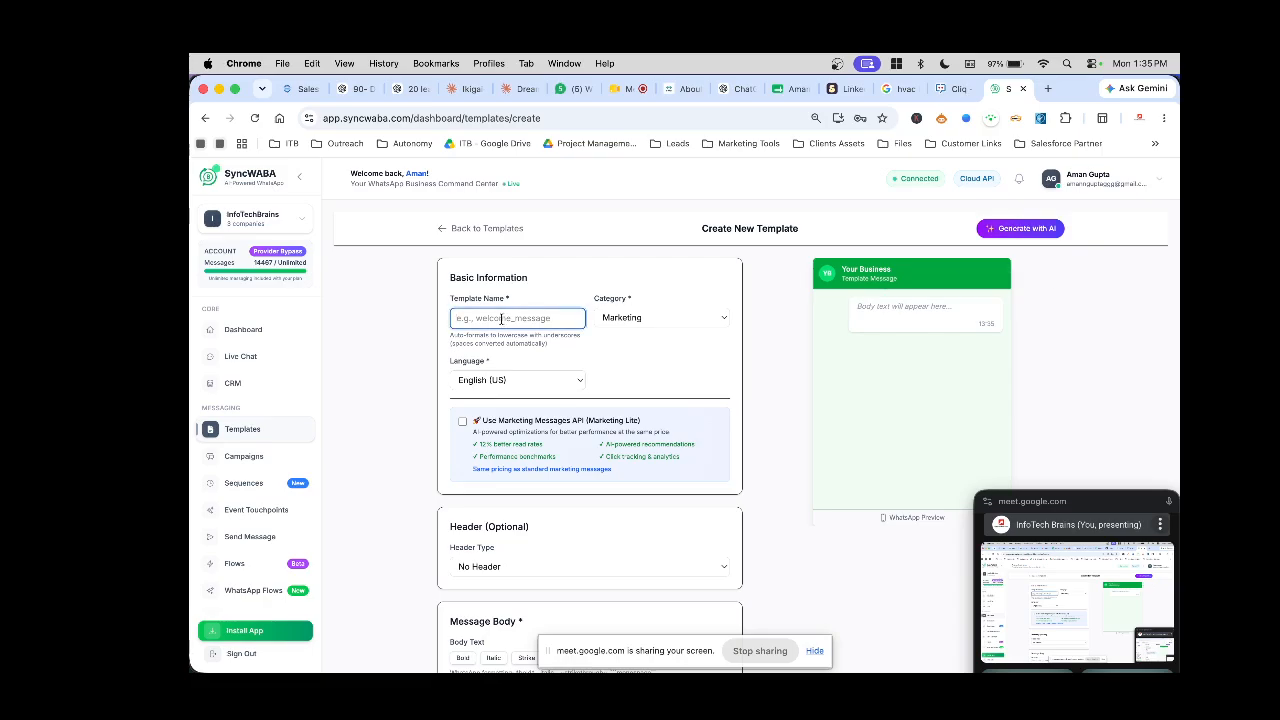
{"action": "type", "text": "test_temp222"}
- Compare the template's category options by trying Utility, and restore the Marketing category
{"action": "left_click", "coordinate": [672, 317]}
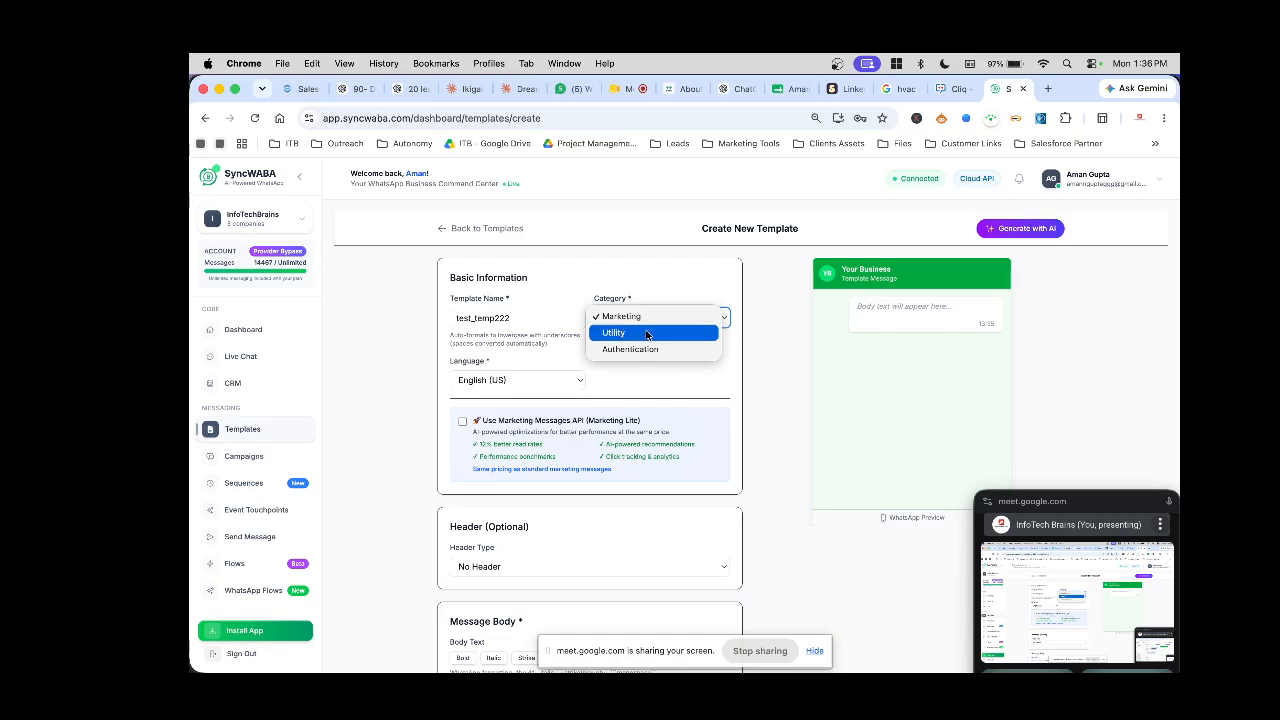
{"action": "left_click", "coordinate": [645, 400]}
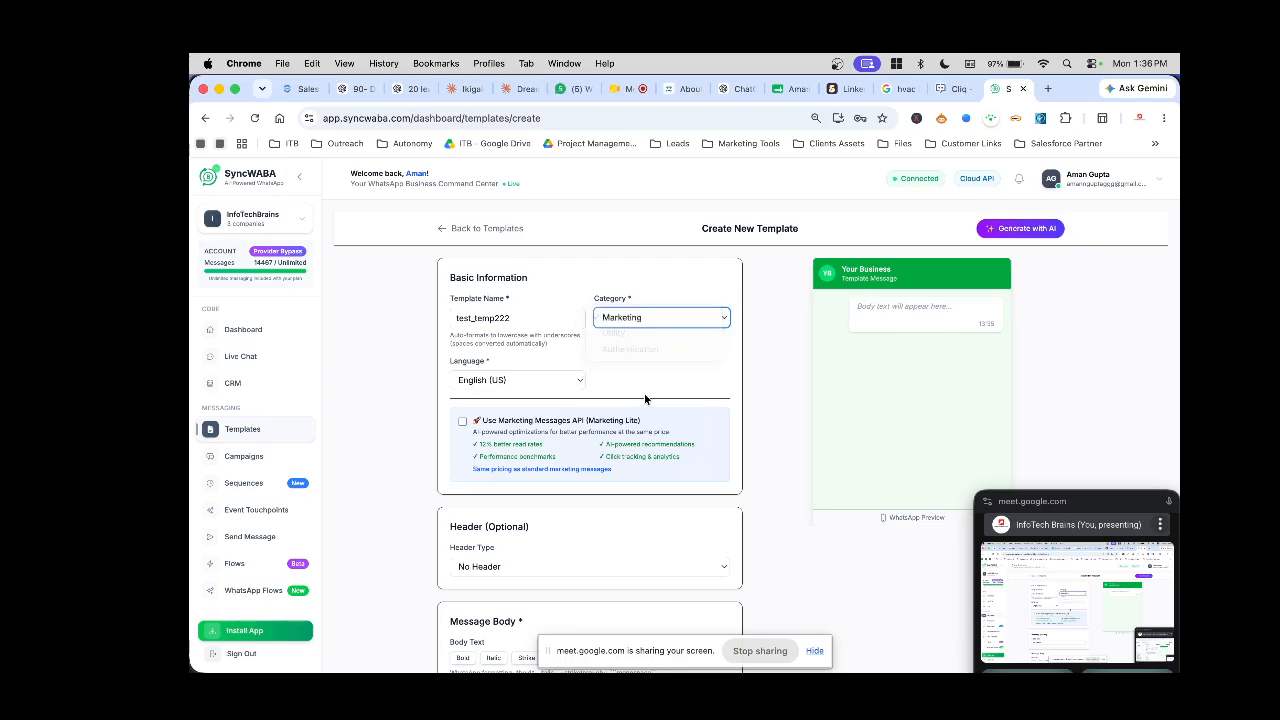
{"action": "left_click", "coordinate": [643, 317]}
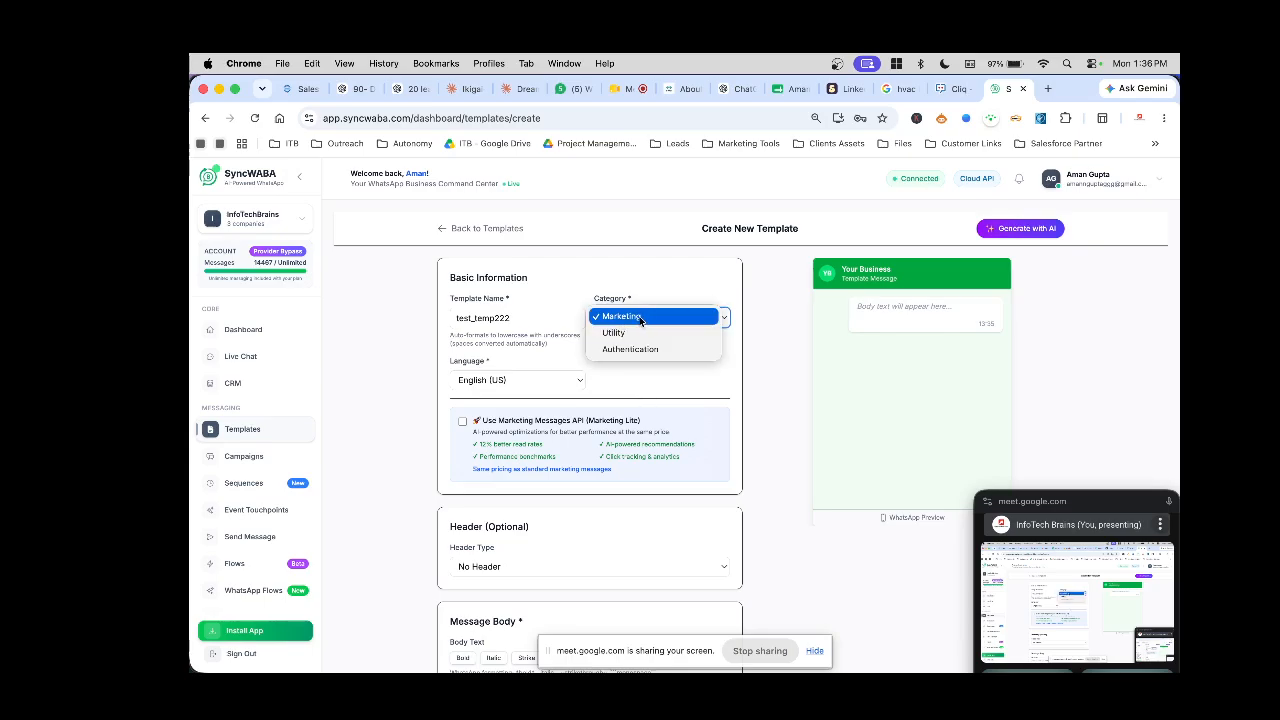
{"action": "left_click", "coordinate": [632, 378]}
{"action": "left_click", "coordinate": [639, 320]}
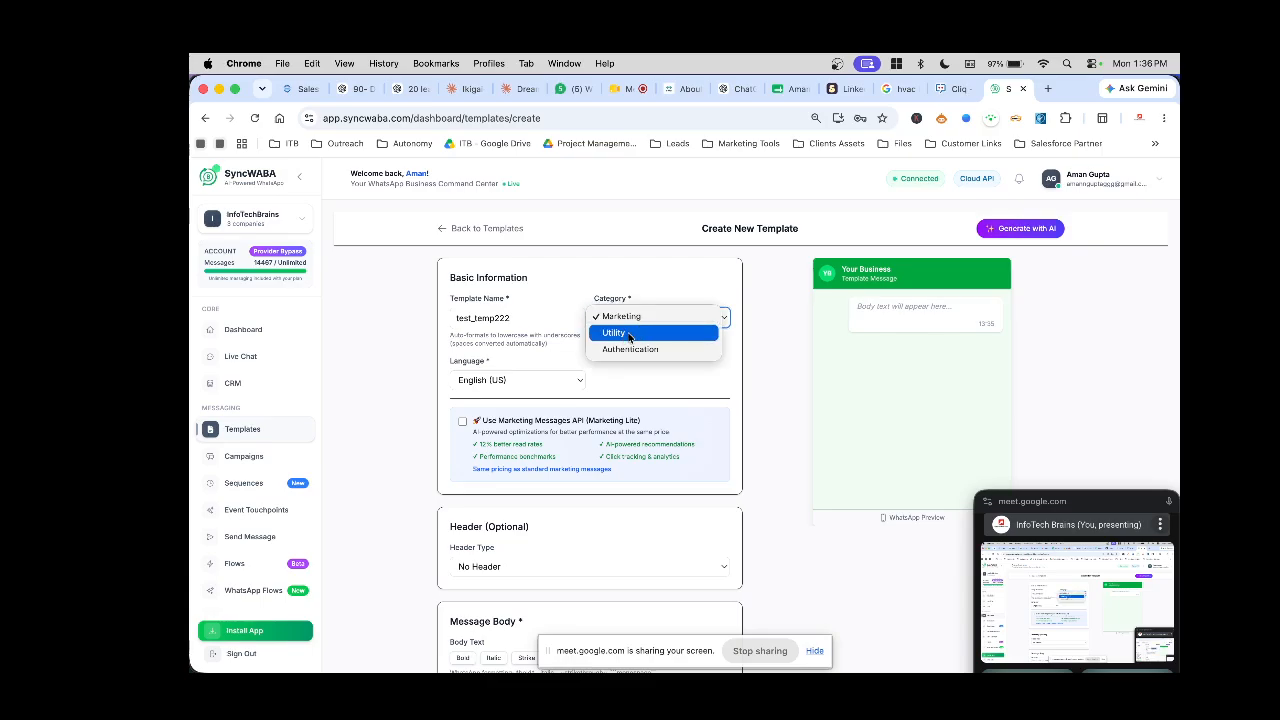
{"action": "left_click", "coordinate": [628, 333]}
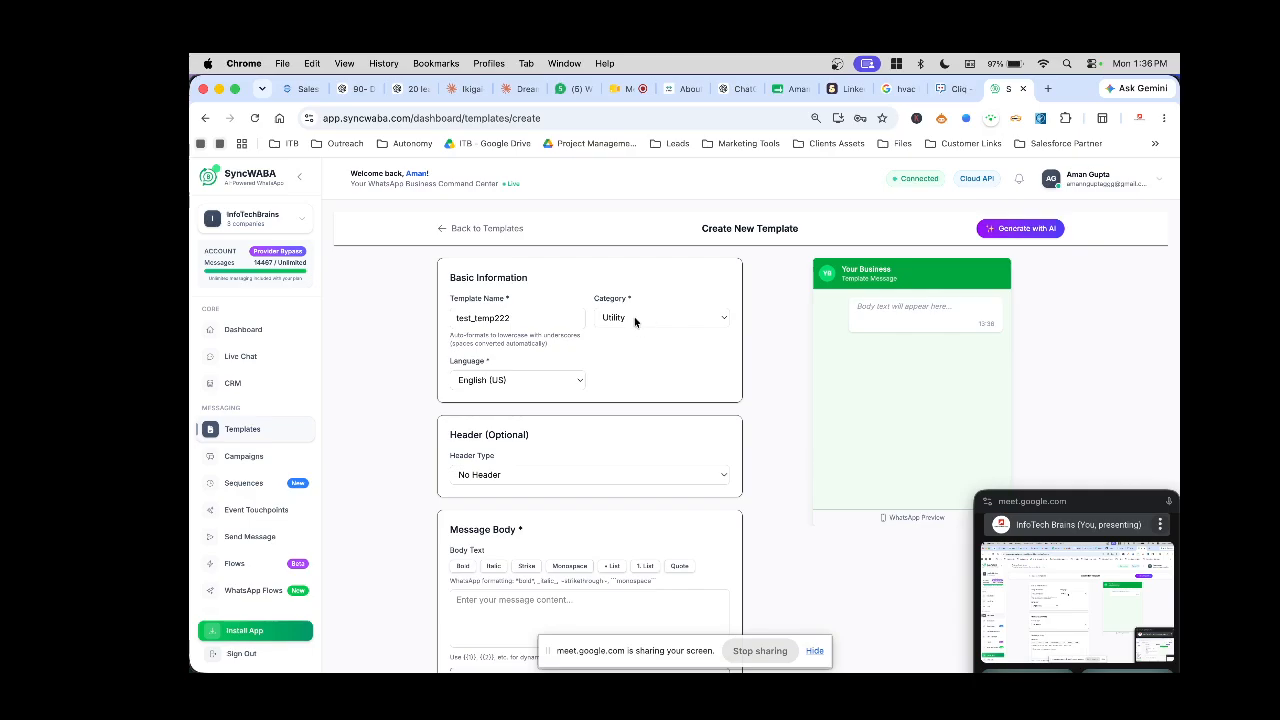
{"action": "left_click", "coordinate": [634, 317]}
{"action": "left_click", "coordinate": [625, 298]}
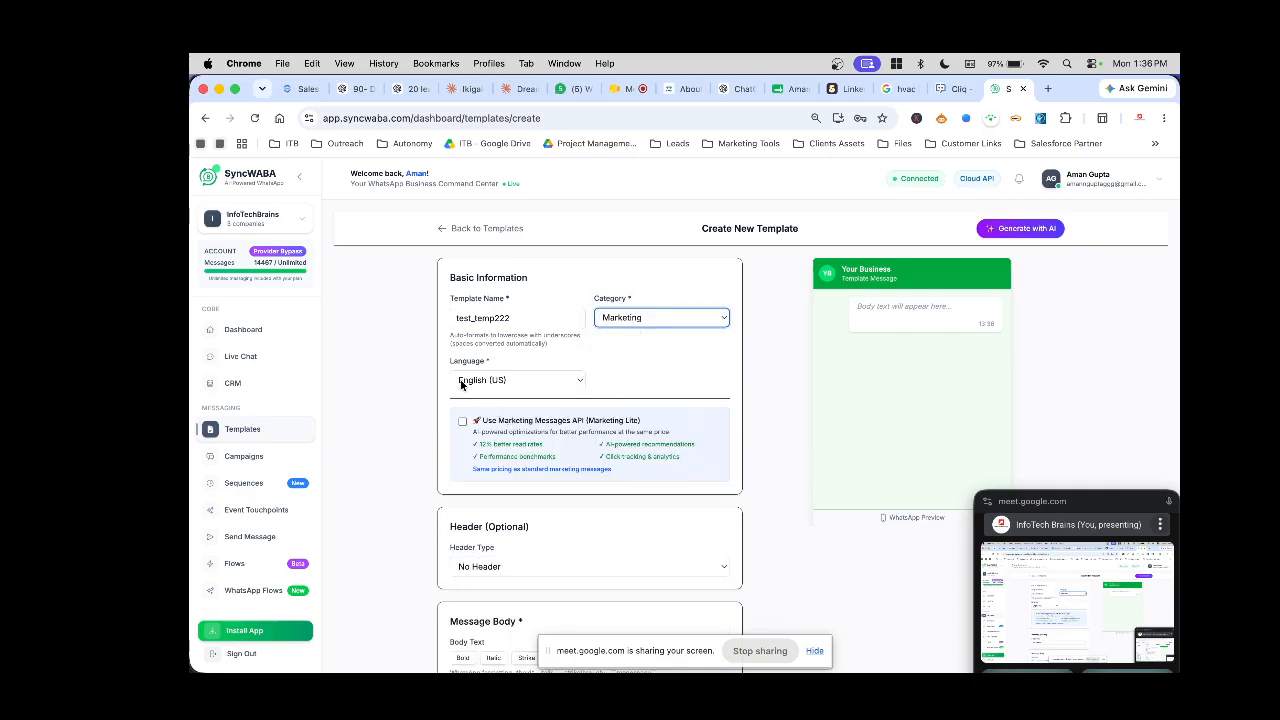
- Check the language options available for the new template
{"action": "left_click", "coordinate": [520, 385]}
{"action": "left_click", "coordinate": [740, 380]}
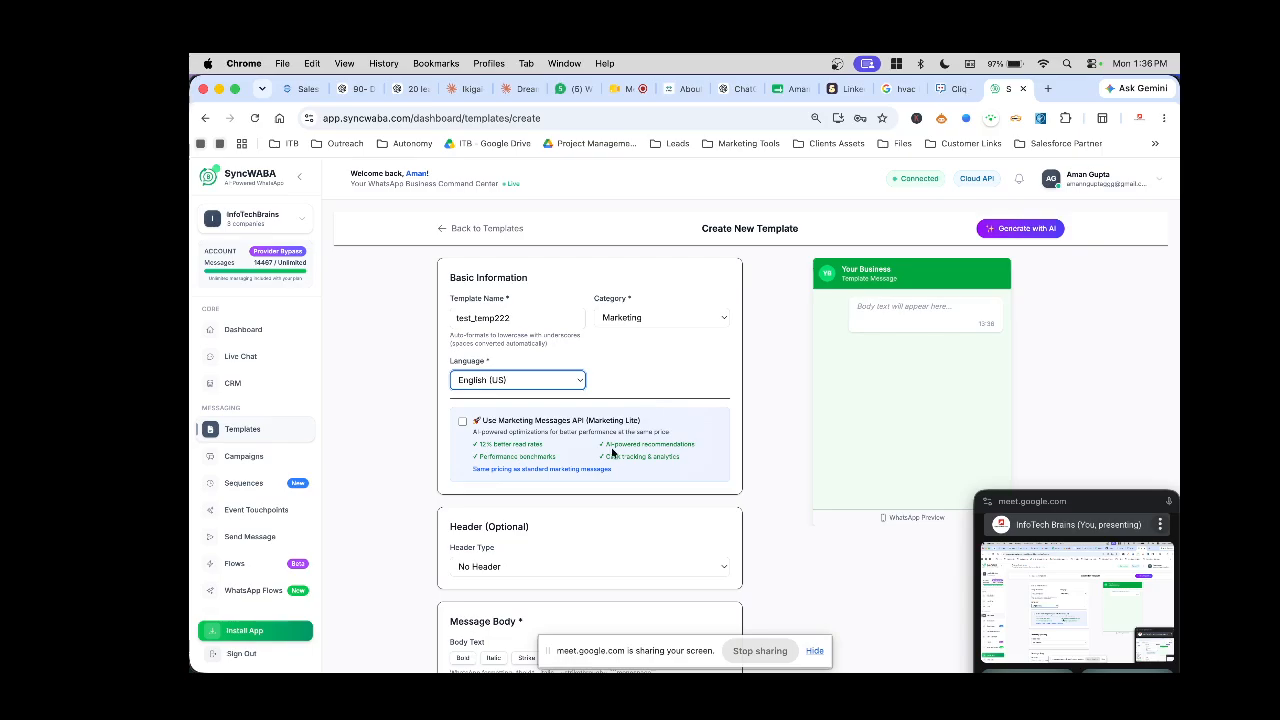
{"action": "scroll", "coordinate": [609, 449], "scroll_direction": "down", "scroll_amount": 3}
{"action": "scroll", "coordinate": [609, 309], "scroll_direction": "up", "scroll_amount": 3}
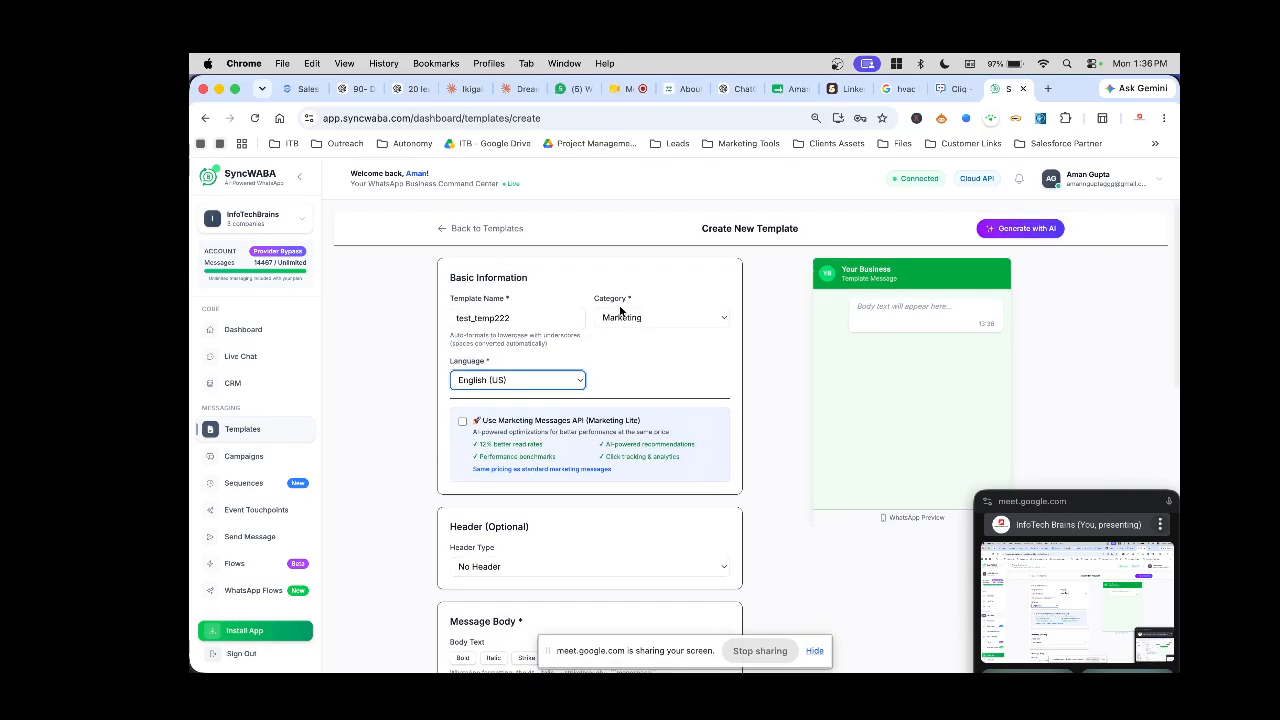
- Switch the Marketing Messages API option on and back off, and read its read-rate and AI recommendation benefits
{"action": "left_click", "coordinate": [480, 422]}
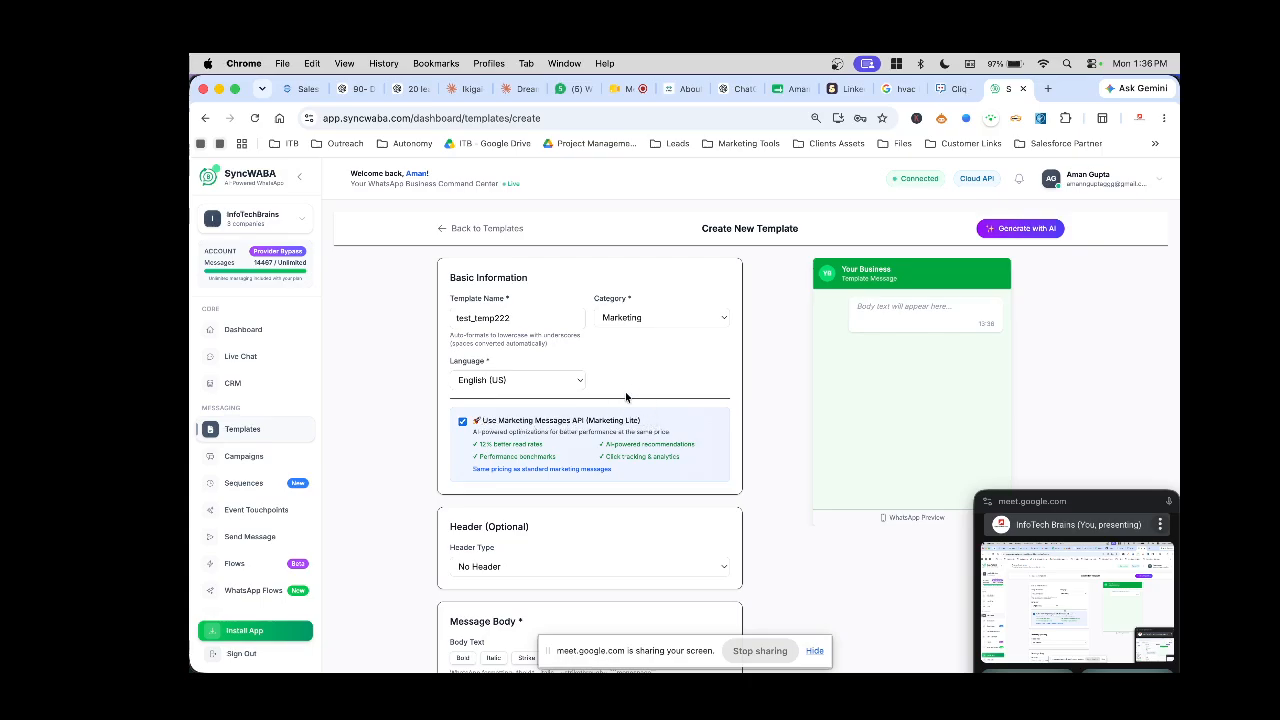
{"action": "left_click", "coordinate": [463, 422]}
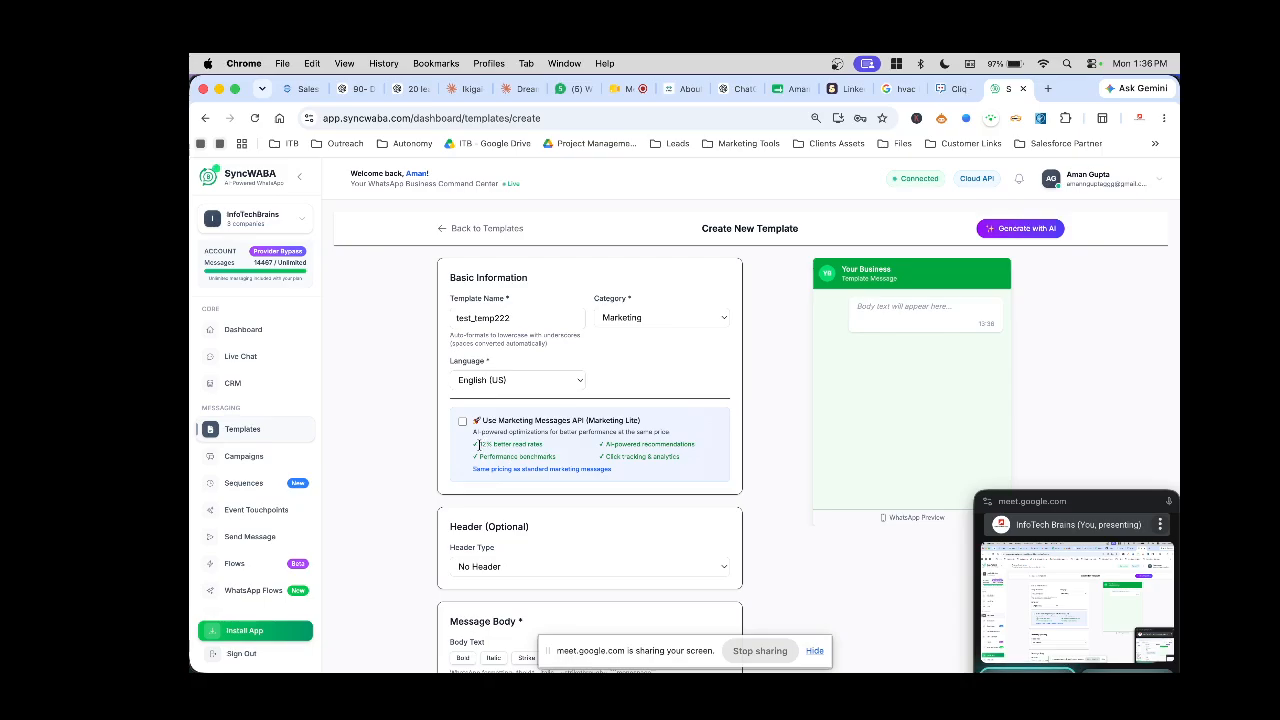
{"action": "left_click_drag", "start_coordinate": [478, 444], "coordinate": [548, 450]}
{"action": "left_click", "coordinate": [549, 450]}
{"action": "left_click_drag", "start_coordinate": [606, 444], "coordinate": [724, 449]}
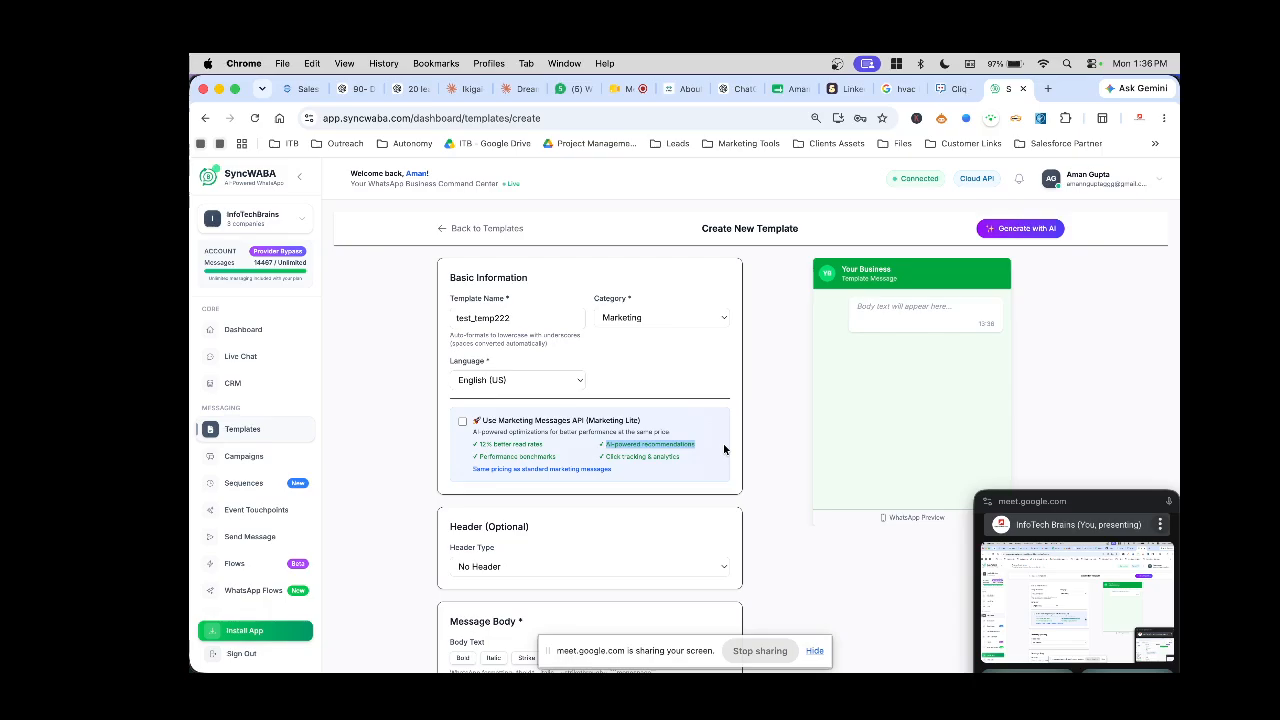
- Add a Quick Reply call-to-action button to the template
{"action": "scroll", "coordinate": [603, 515], "scroll_direction": "down", "scroll_amount": 10}
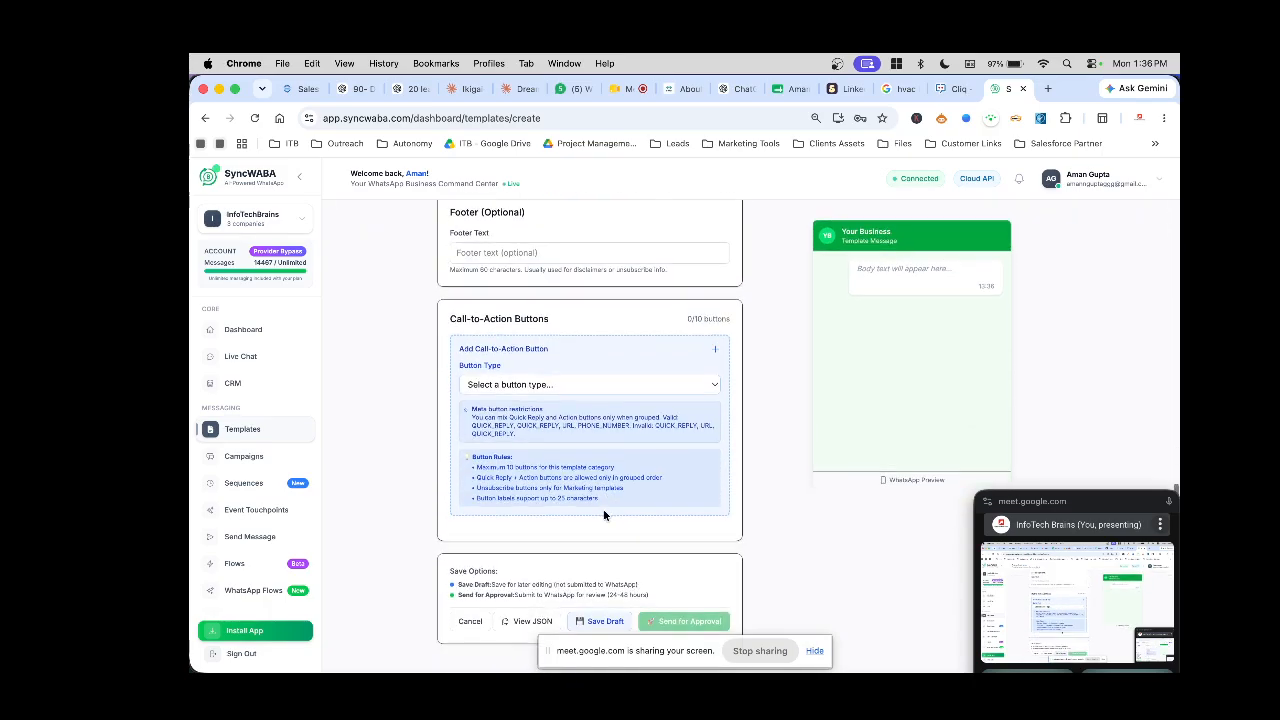
{"action": "left_click", "coordinate": [517, 389]}
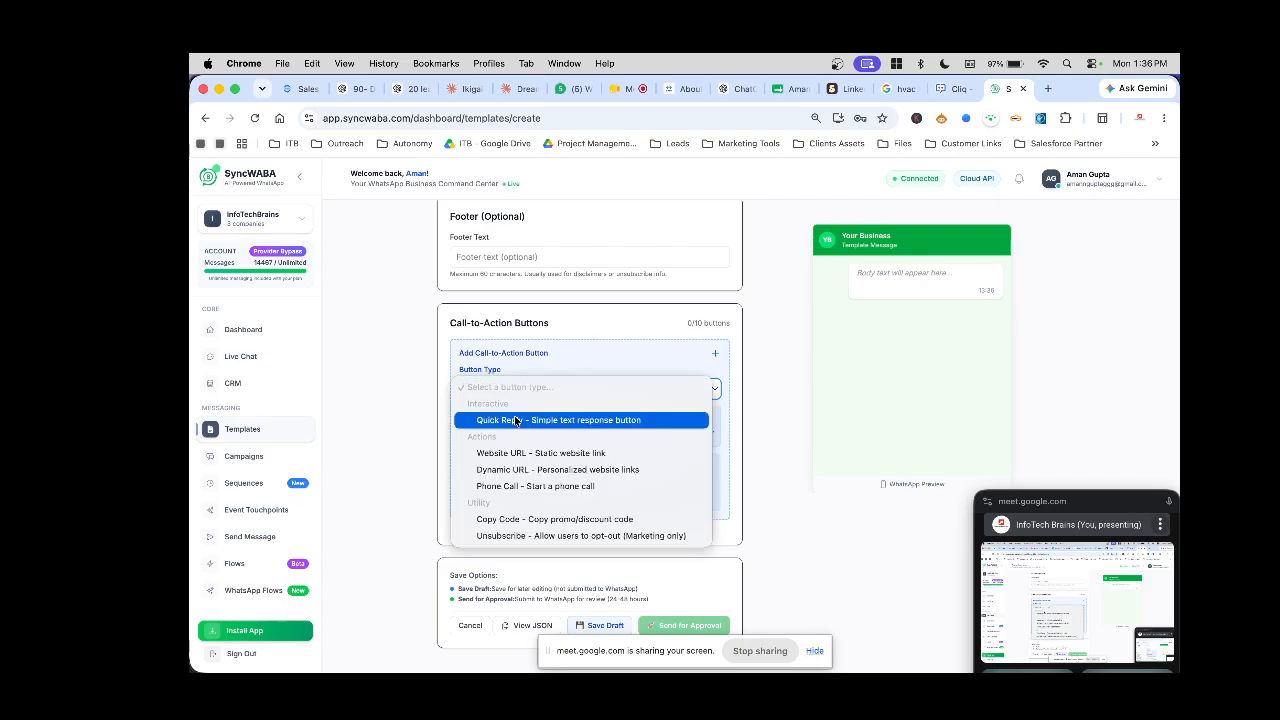
{"action": "left_click", "coordinate": [516, 422]}
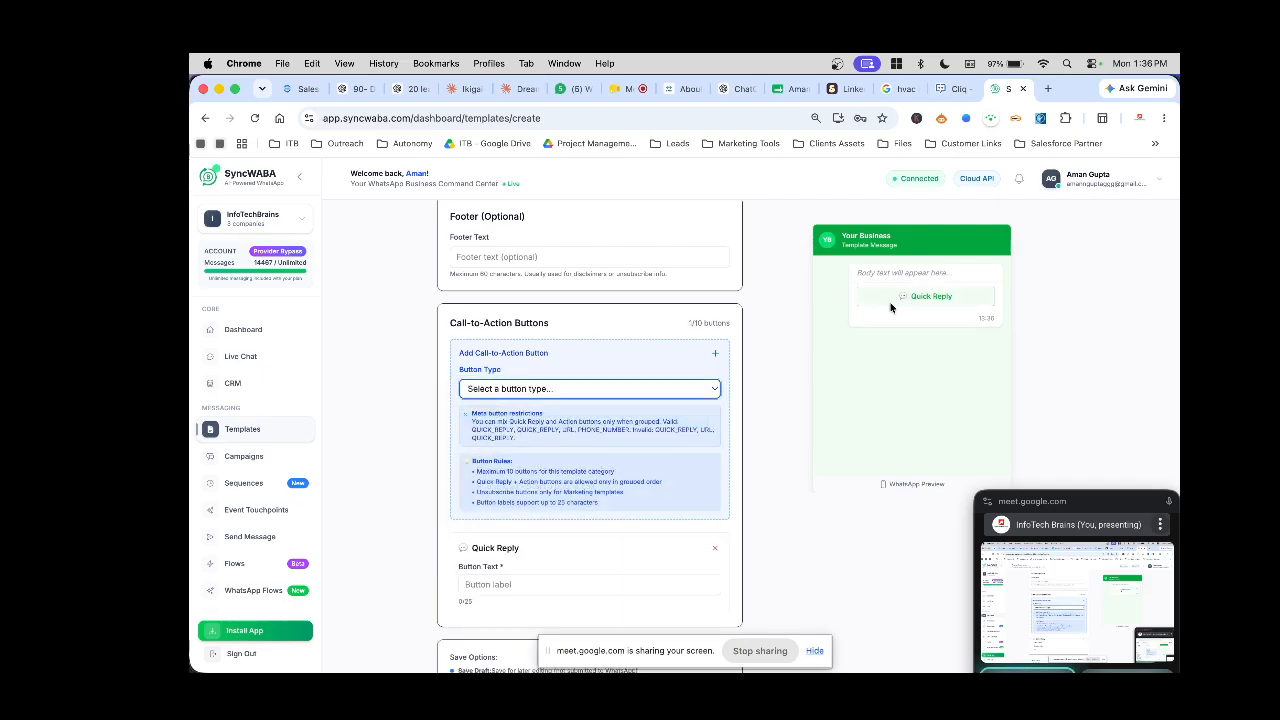
- Review the click tracking and analytics benefit of the Marketing Messages API, leaving that option disabled
{"action": "scroll", "coordinate": [636, 418], "scroll_direction": "up", "scroll_amount": 10}
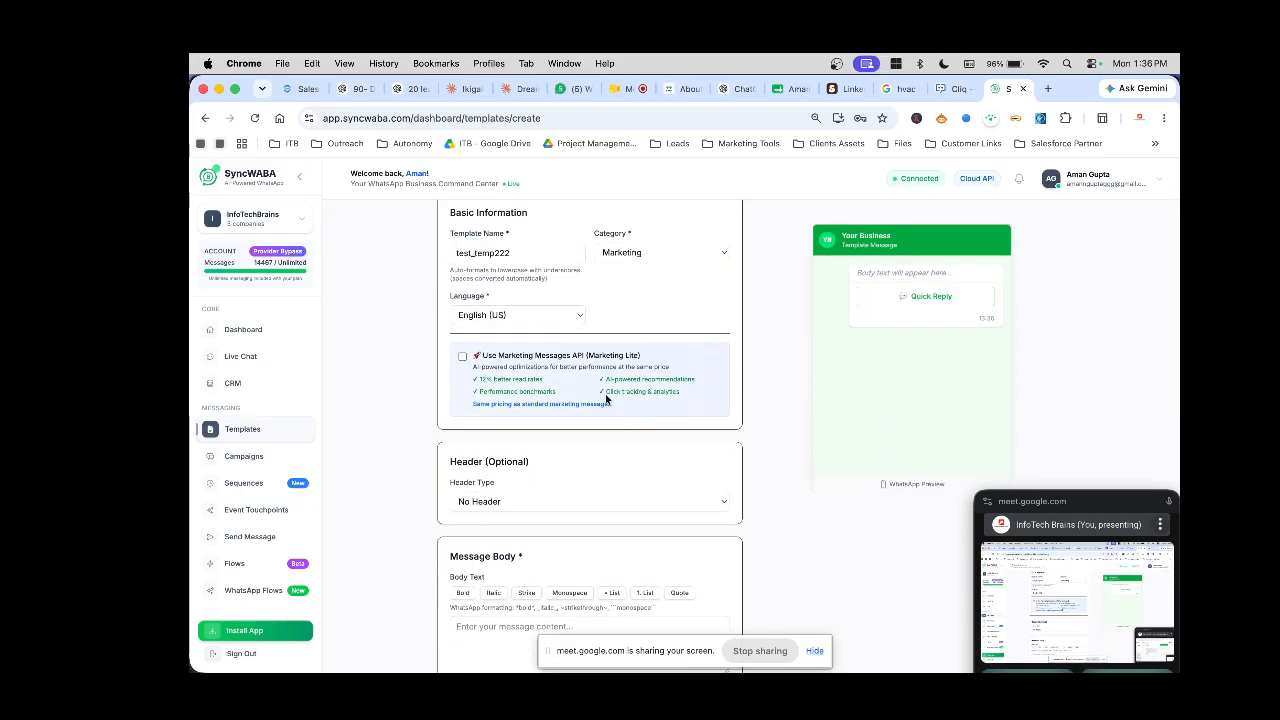
{"action": "left_click_drag", "start_coordinate": [606, 391], "coordinate": [683, 392]}
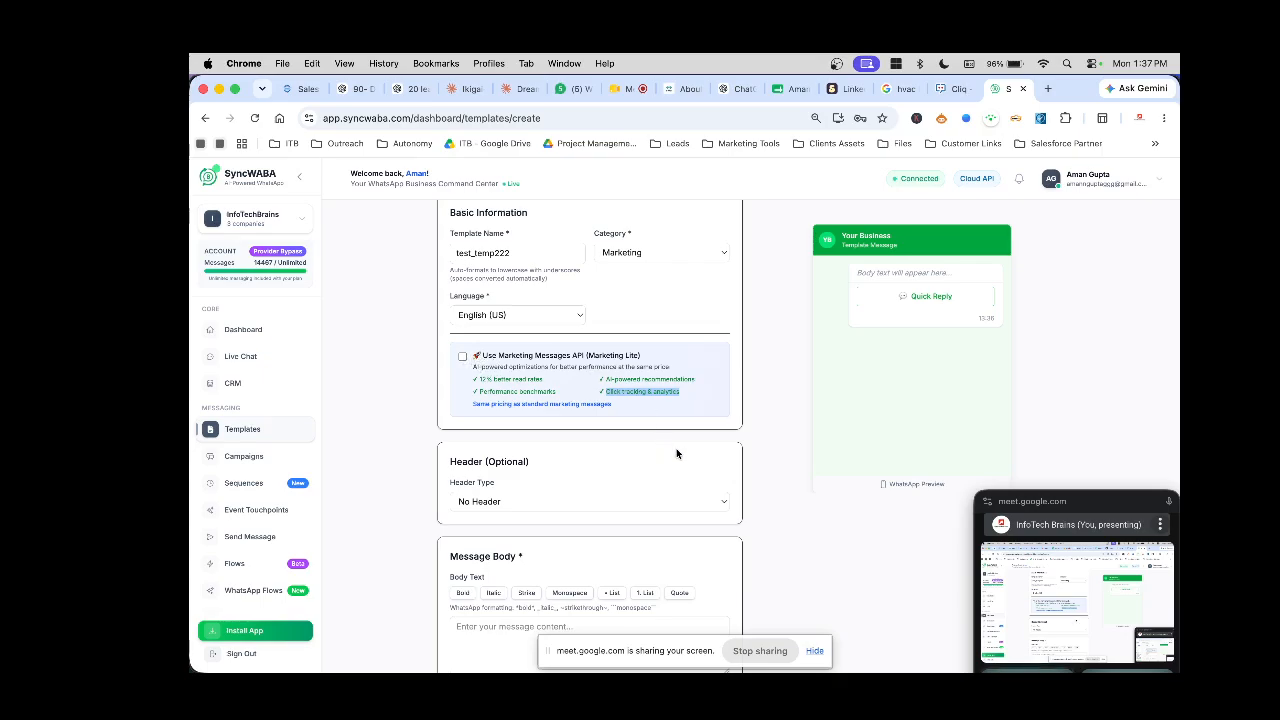
{"action": "scroll", "coordinate": [676, 454], "scroll_direction": "down", "scroll_amount": 1}
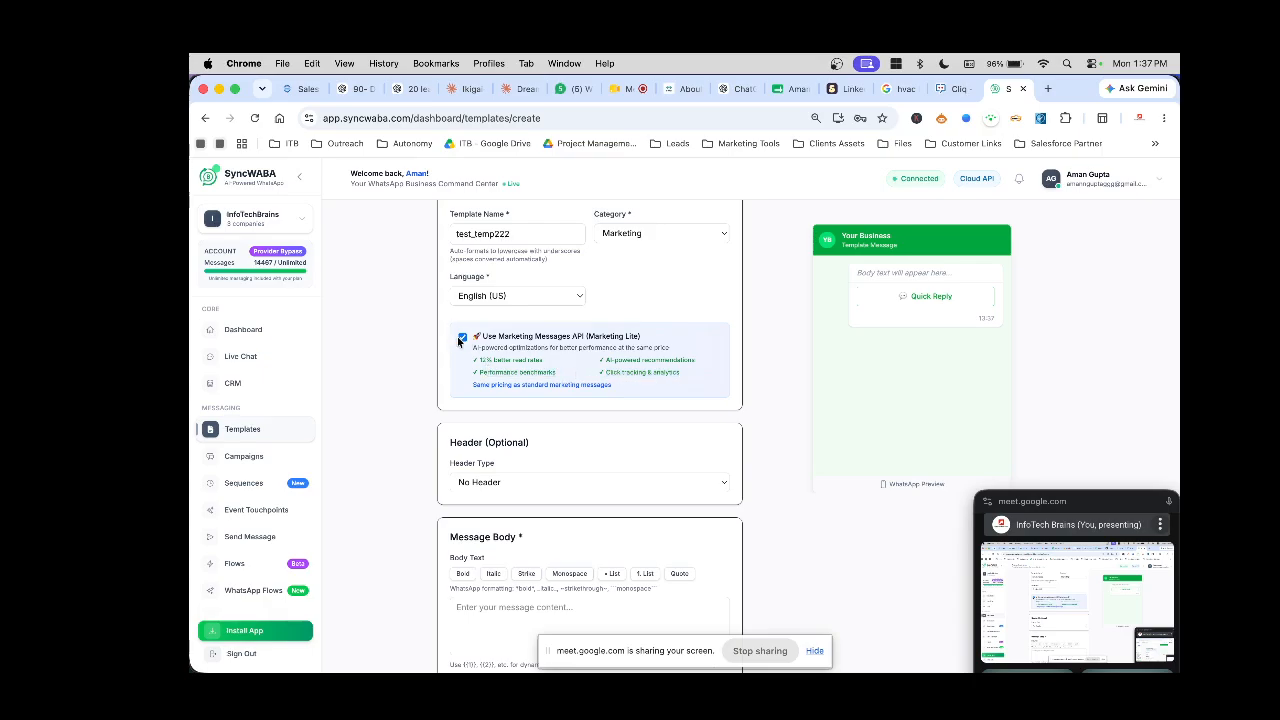
{"action": "left_click", "coordinate": [461, 339]}
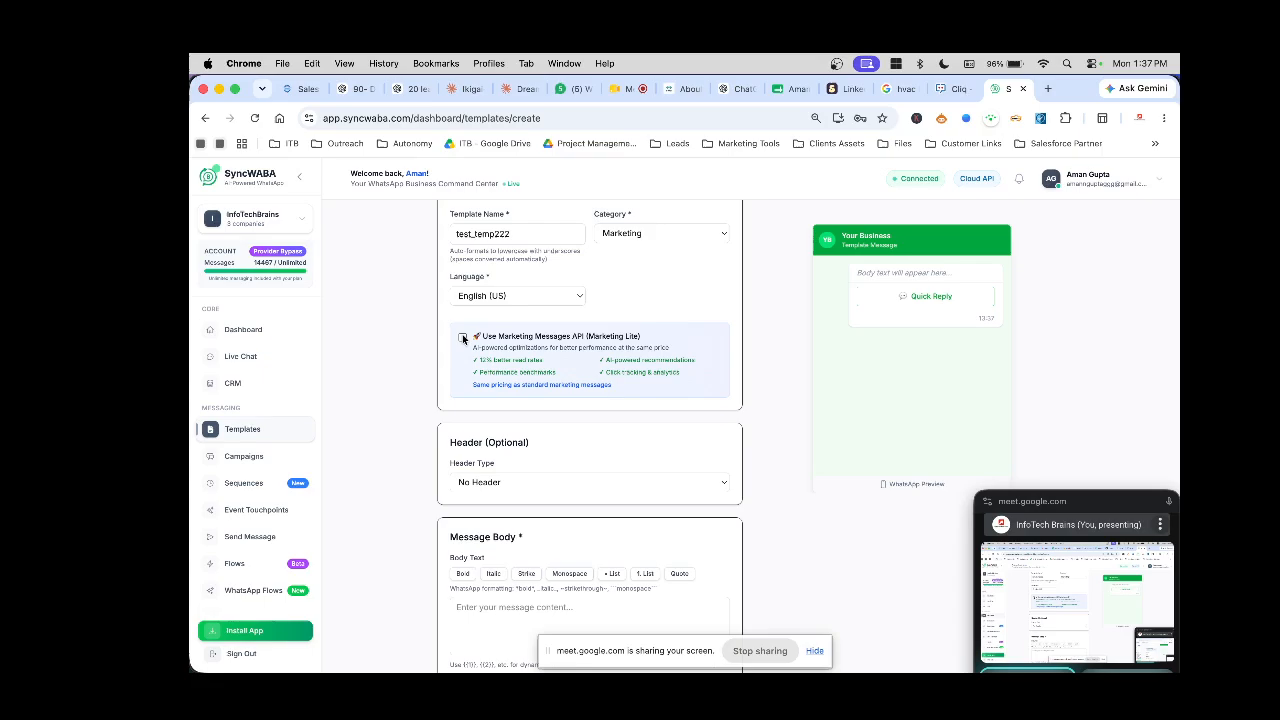
- Compare the template's header types with and without a header, and choose Text Header
{"action": "scroll", "coordinate": [510, 469], "scroll_direction": "down", "scroll_amount": 1}
{"action": "scroll", "coordinate": [510, 469], "scroll_direction": "down", "scroll_amount": 2}
{"action": "left_click", "coordinate": [543, 272]}
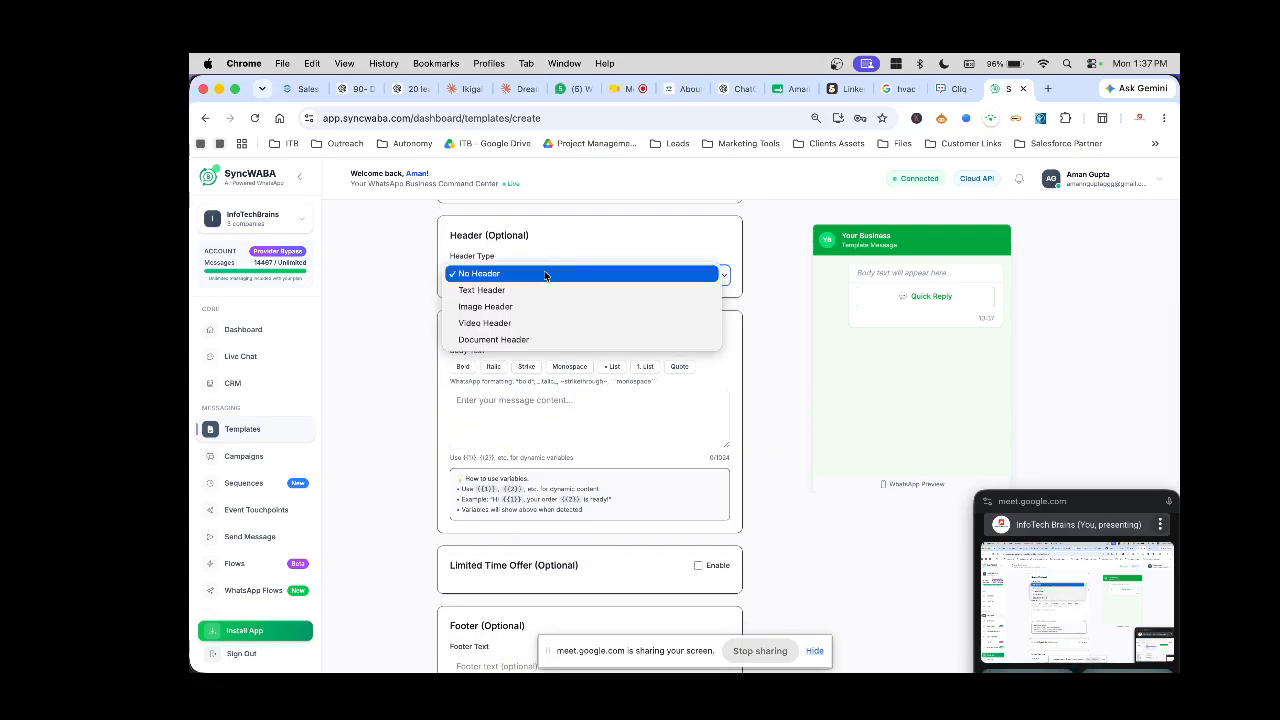
{"action": "left_click", "coordinate": [527, 290]}
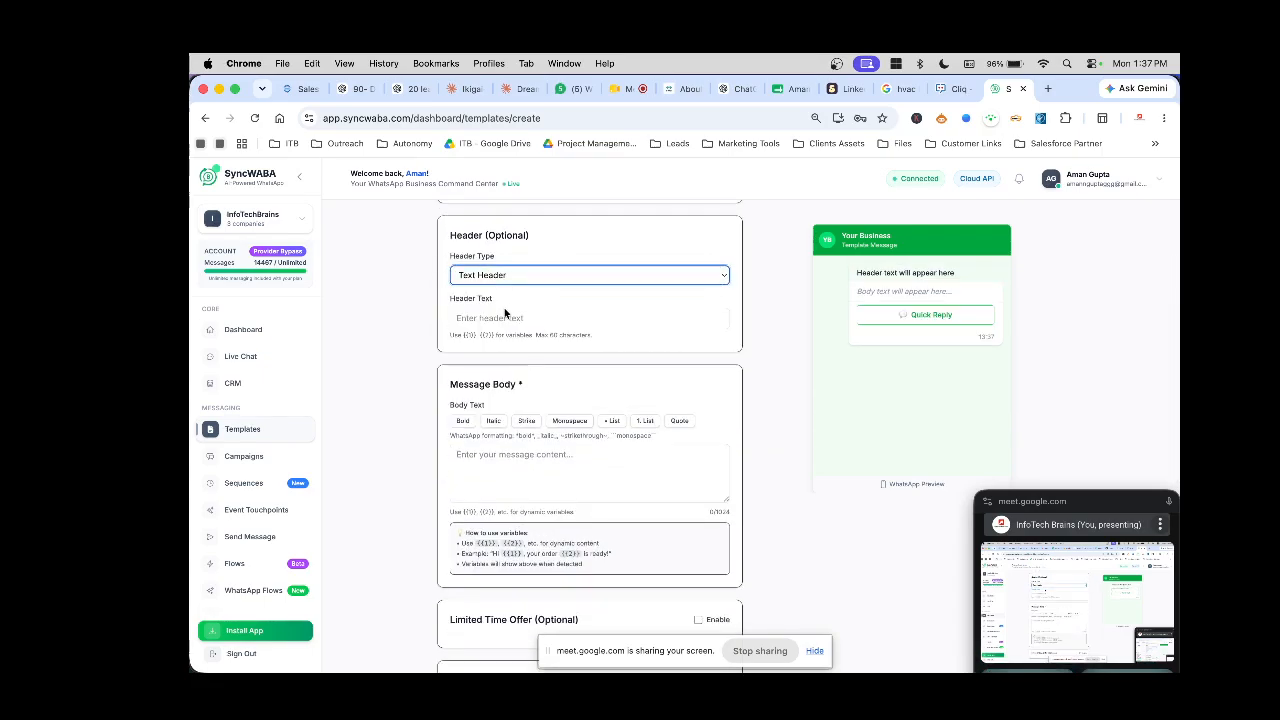
{"action": "left_click", "coordinate": [510, 275]}
{"action": "left_click", "coordinate": [510, 250]}
{"action": "left_click", "coordinate": [510, 275]}
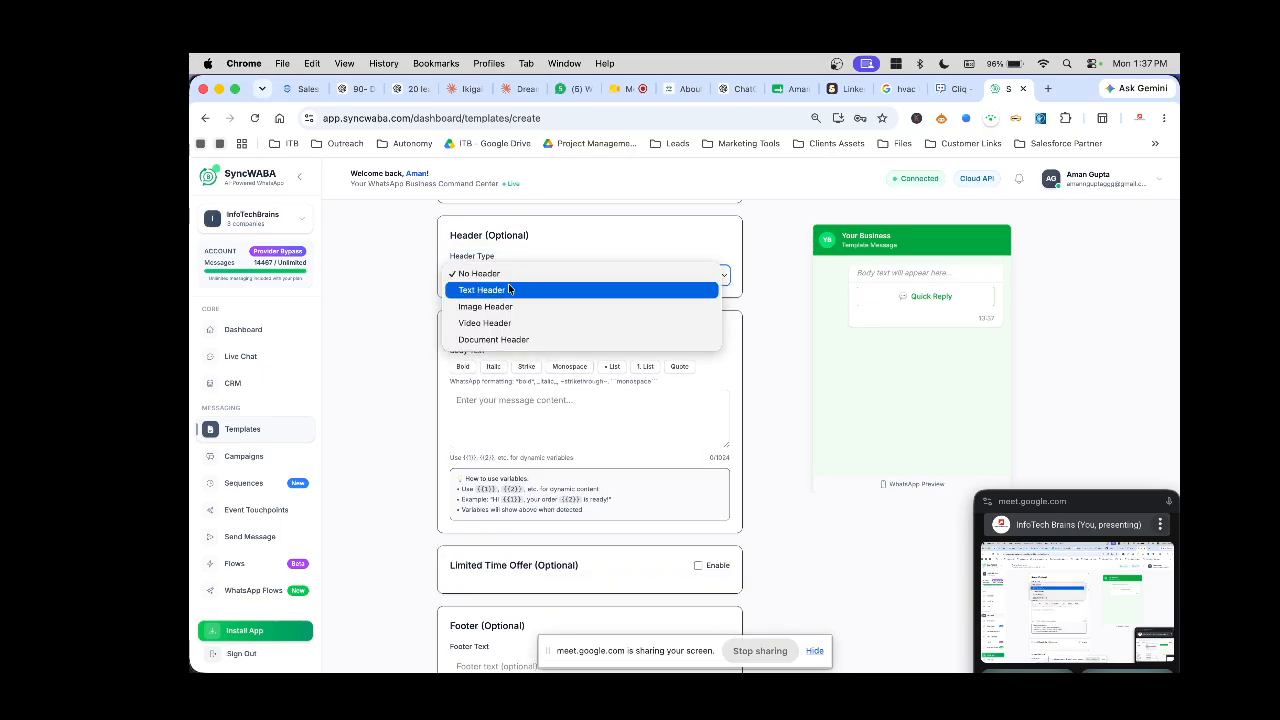
{"action": "left_click", "coordinate": [508, 287]}
- Enter "Offer going on" as the template's header text
{"action": "left_click", "coordinate": [461, 317]}
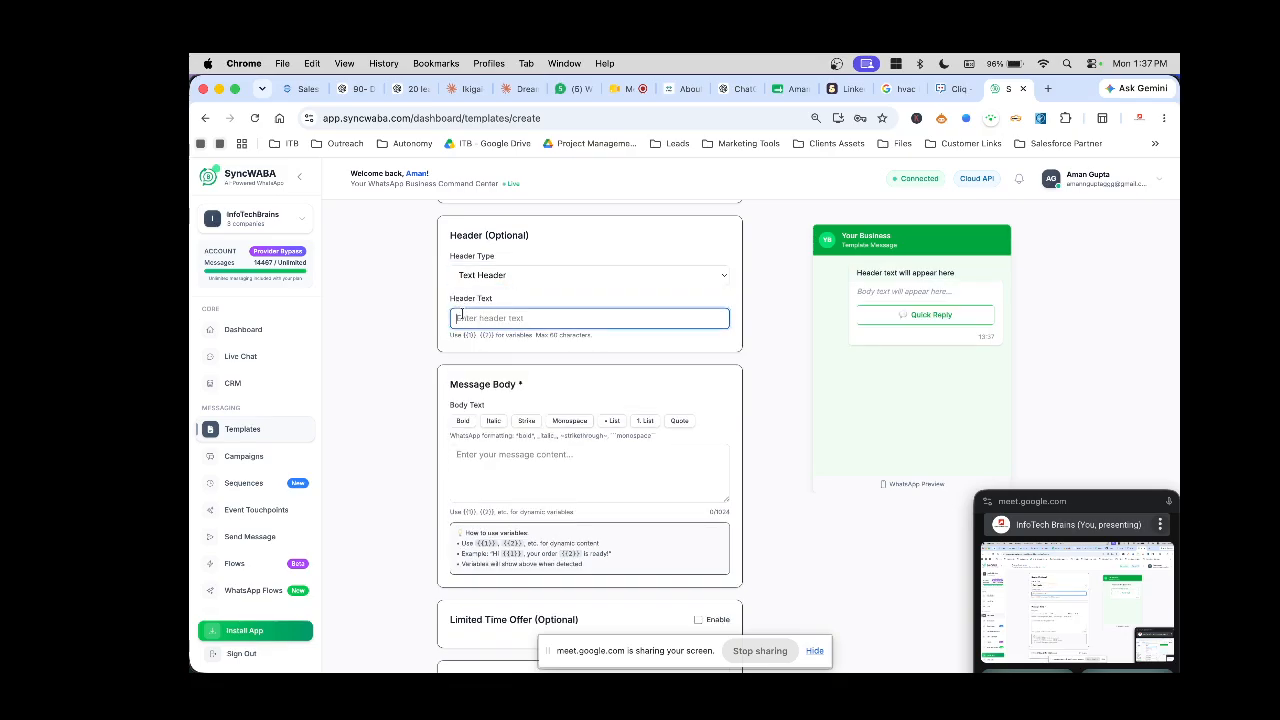
{"action": "type", "text": "{{1"}
{"action": "key", "text": "BackSpace"}
{"action": "key", "text": "BackSpace"}
{"action": "key", "text": "BackSpace"}
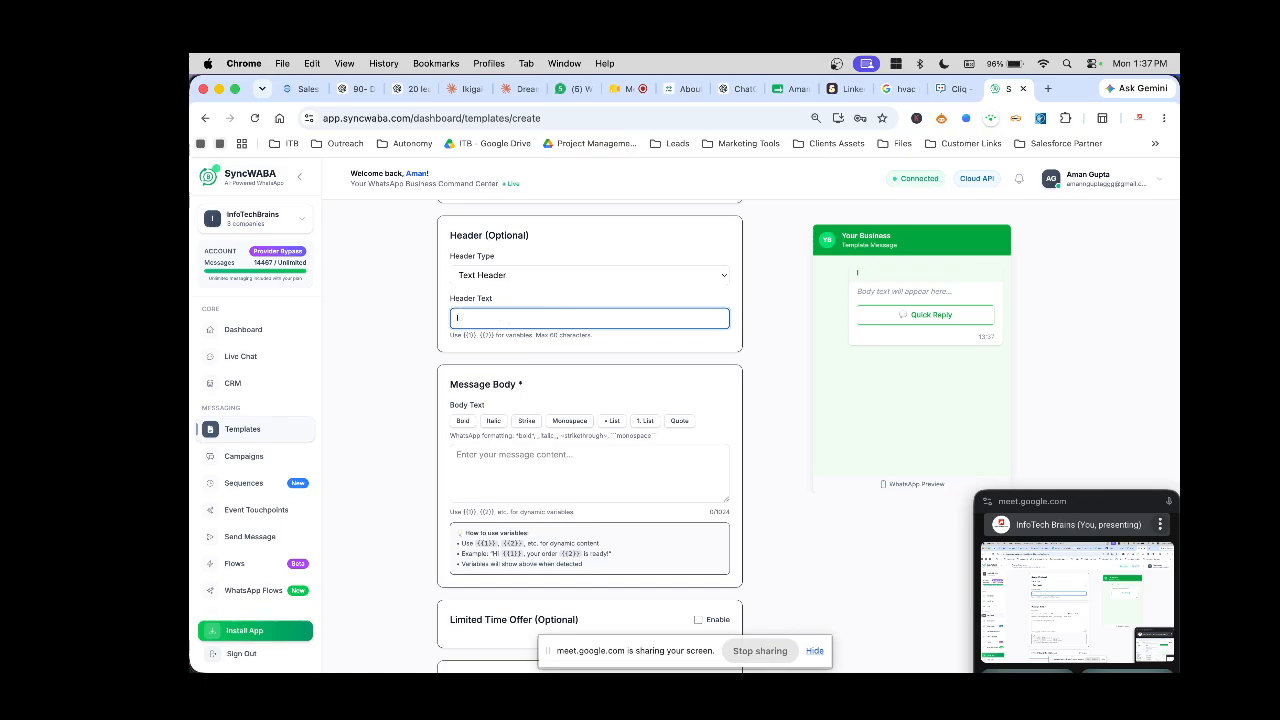
{"action": "type", "text": "Offer going on"}
- Set the template's header type to Image Header
{"action": "left_click", "coordinate": [512, 275]}
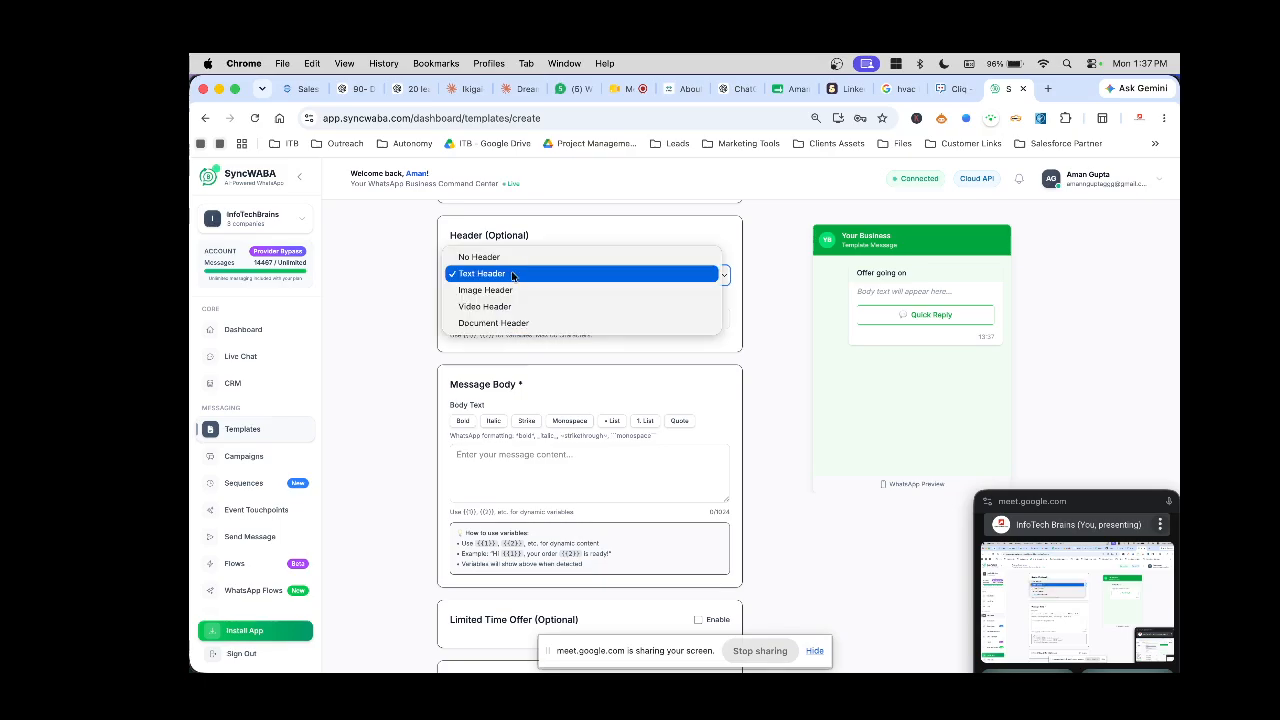
{"action": "left_click", "coordinate": [509, 289]}
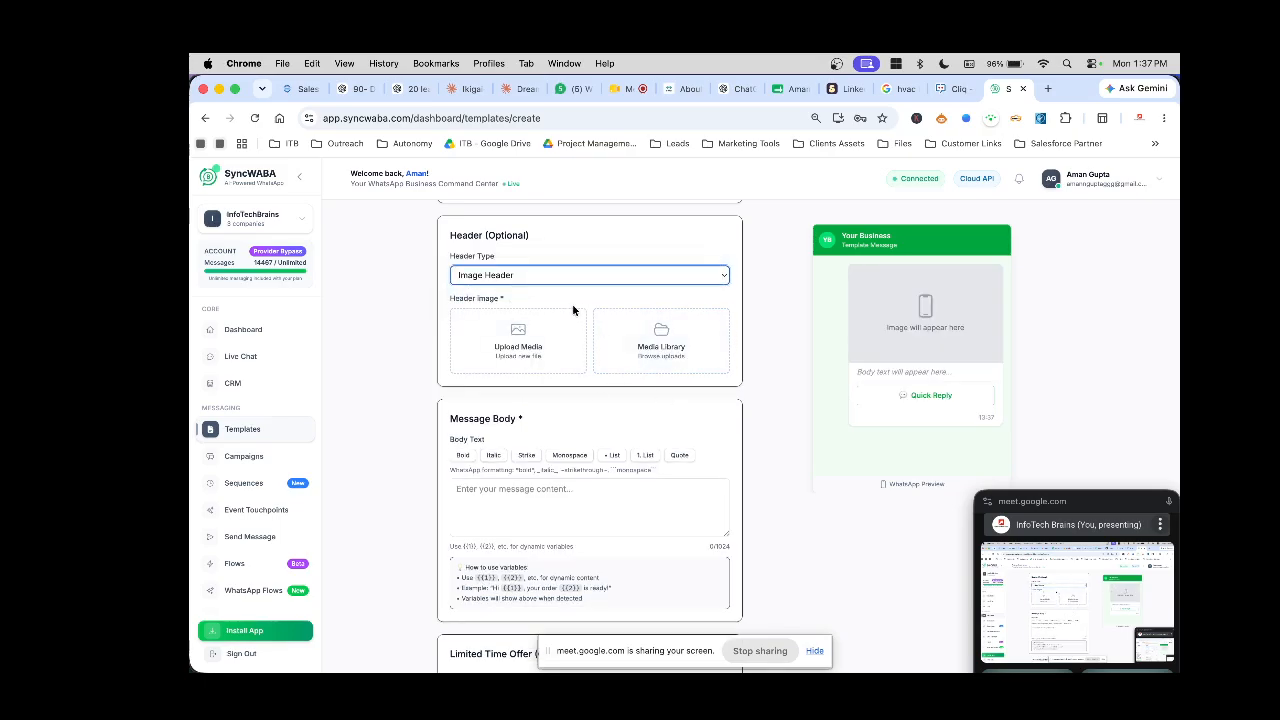
{"action": "left_click", "coordinate": [560, 275]}
{"action": "left_click", "coordinate": [551, 290]}
{"action": "left_click", "coordinate": [517, 276]}
{"action": "left_click", "coordinate": [520, 258]}
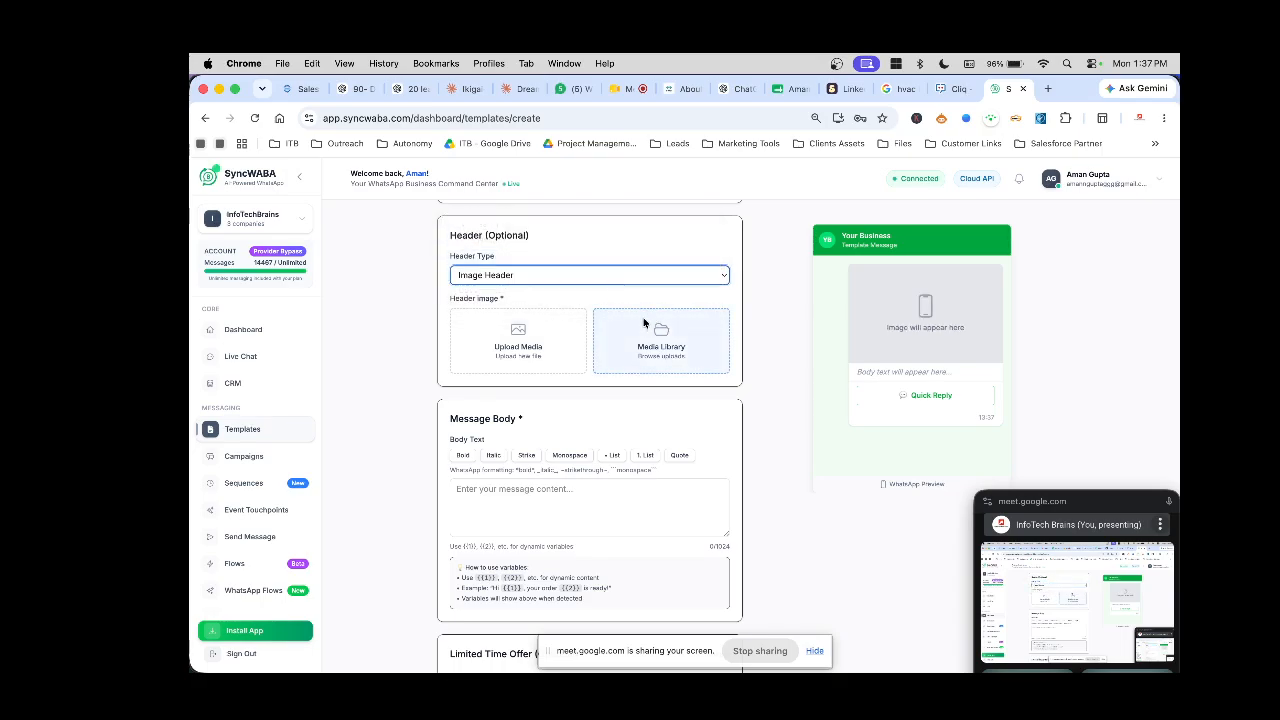
- Use "ChatGPT Image Jun 25, 2026, 10_48_24 AM.png" from the media library as the header image
{"action": "left_click", "coordinate": [518, 346]}
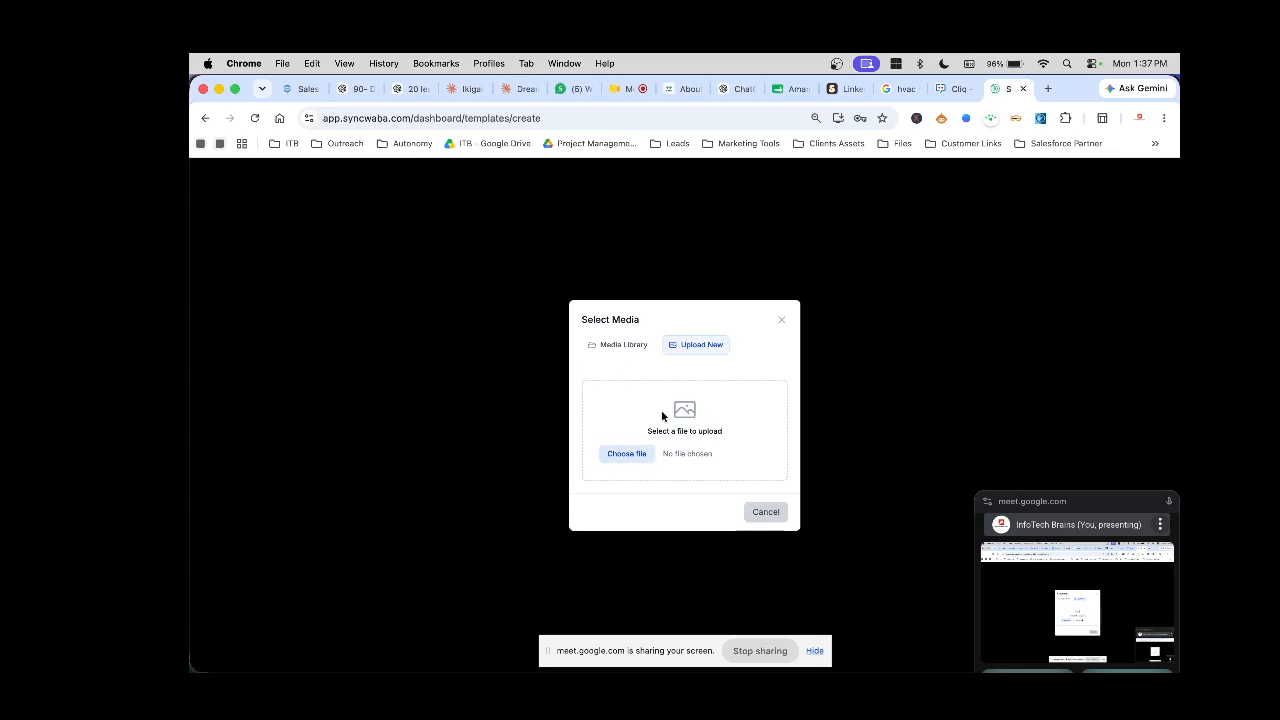
{"action": "left_click", "coordinate": [625, 344]}
{"action": "scroll", "coordinate": [668, 458], "scroll_direction": "down", "scroll_amount": 5}
{"action": "scroll", "coordinate": [668, 458], "scroll_direction": "up", "scroll_amount": 2}
{"action": "scroll", "coordinate": [668, 458], "scroll_direction": "down", "scroll_amount": 5}
{"action": "scroll", "coordinate": [668, 458], "scroll_direction": "up", "scroll_amount": 5}
{"action": "left_click", "coordinate": [688, 411]}
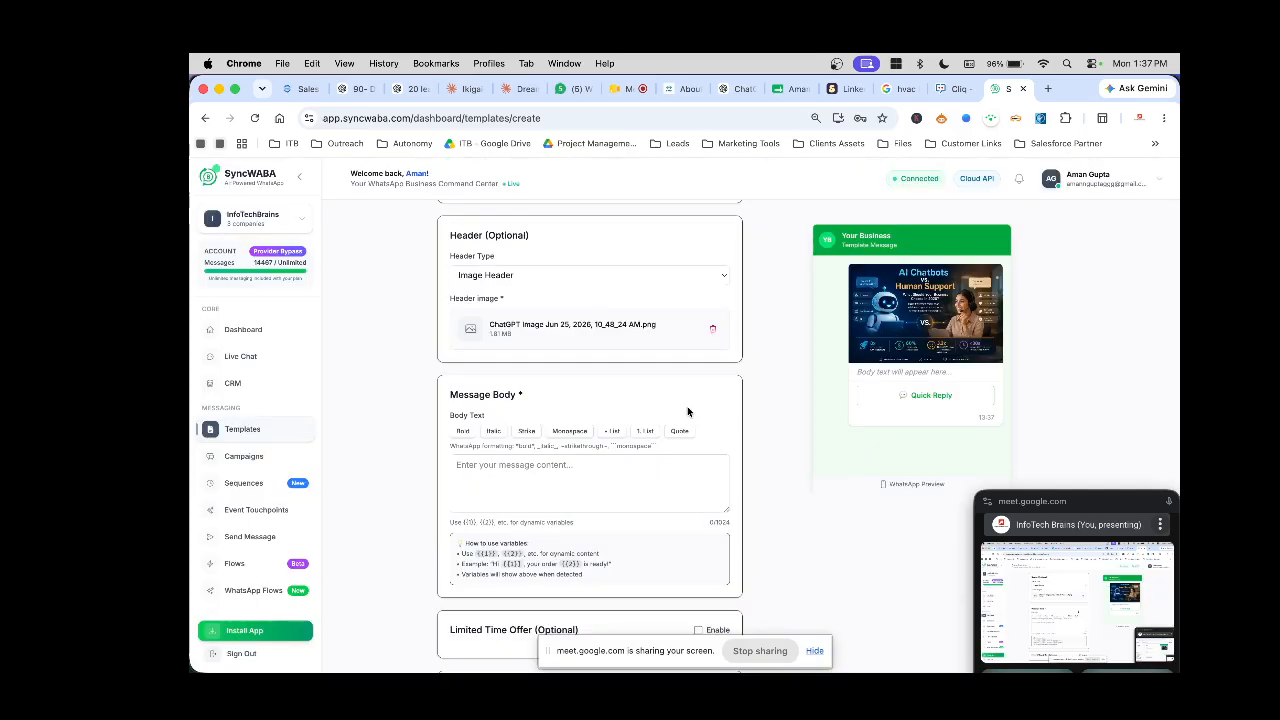
- Write the message body "Hi, This is test message I am sending"
{"action": "scroll", "coordinate": [510, 427], "scroll_direction": "down", "scroll_amount": 1}
{"action": "left_click", "coordinate": [507, 427]}
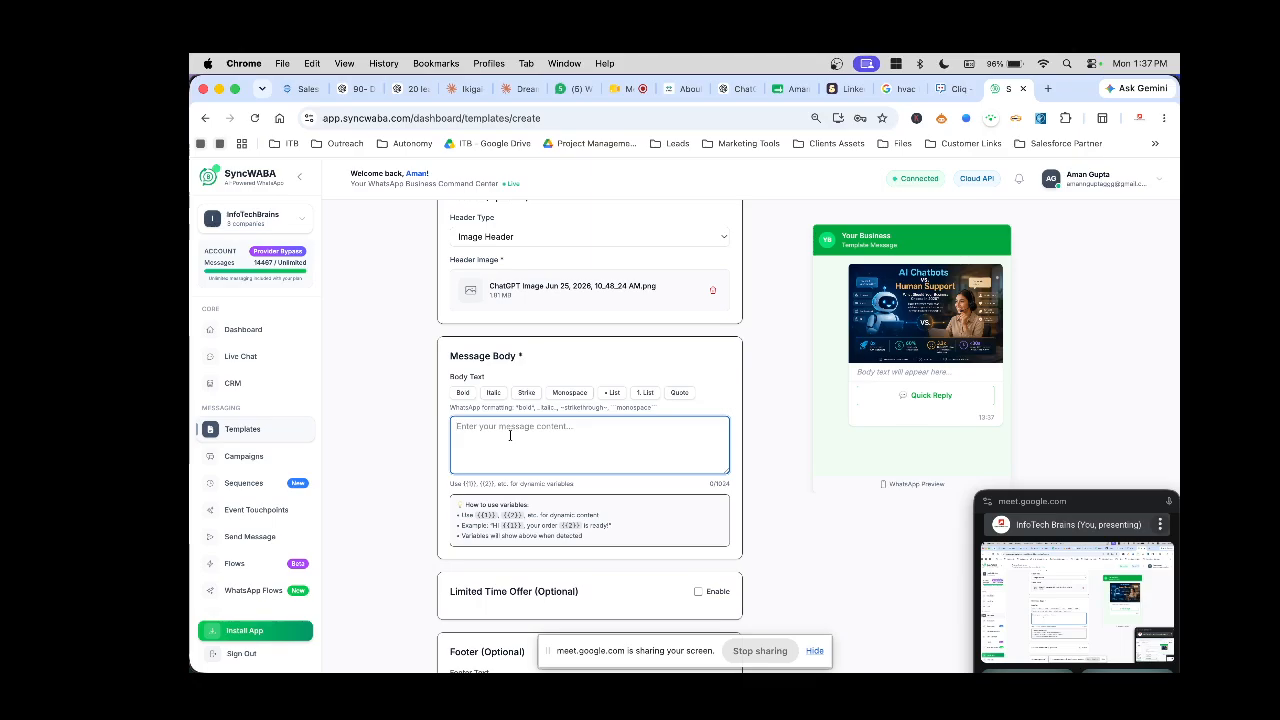
{"action": "type", "text": "Hi"}
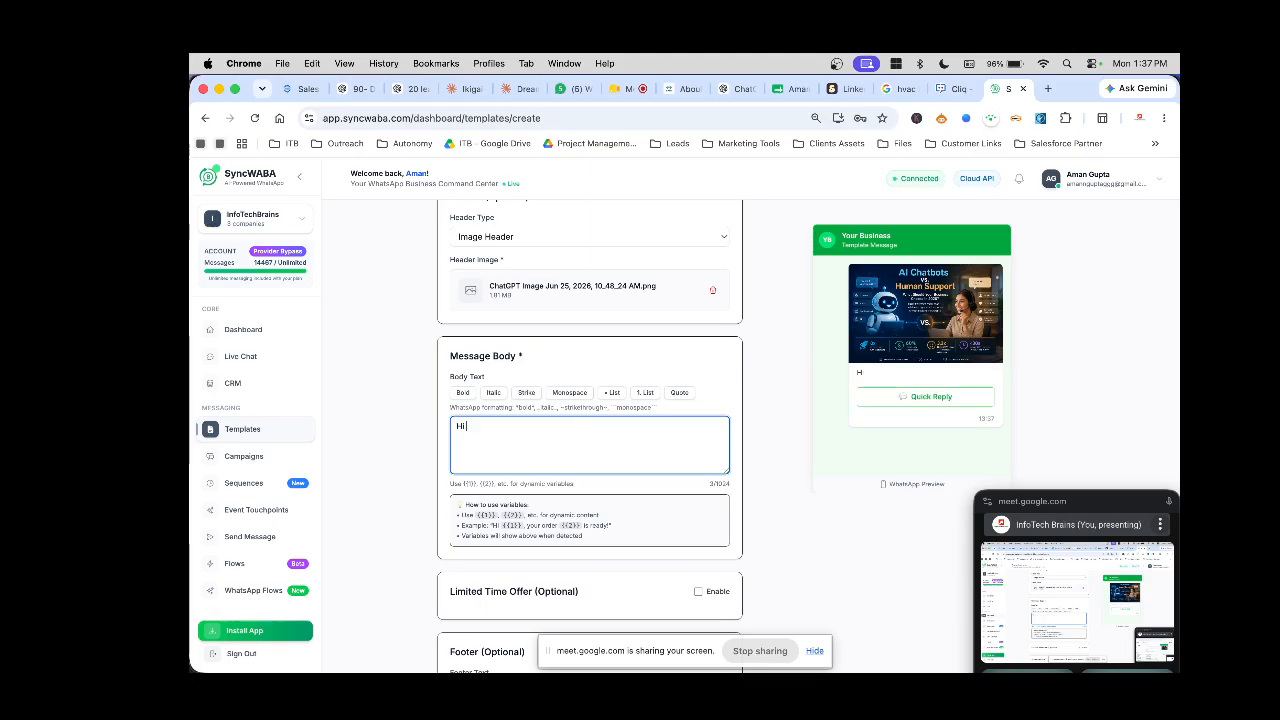
{"action": "type", "text": ", This i s"}
{"action": "key", "text": "alt+shift+Left"}
{"action": "key", "text": "alt+shift+Left"}
{"action": "key", "text": "BackSpace"}
{"action": "type", "text": "is test message I am sedning"}
{"action": "key", "text": "BackSpace"}
{"action": "type", "text": "ding"}
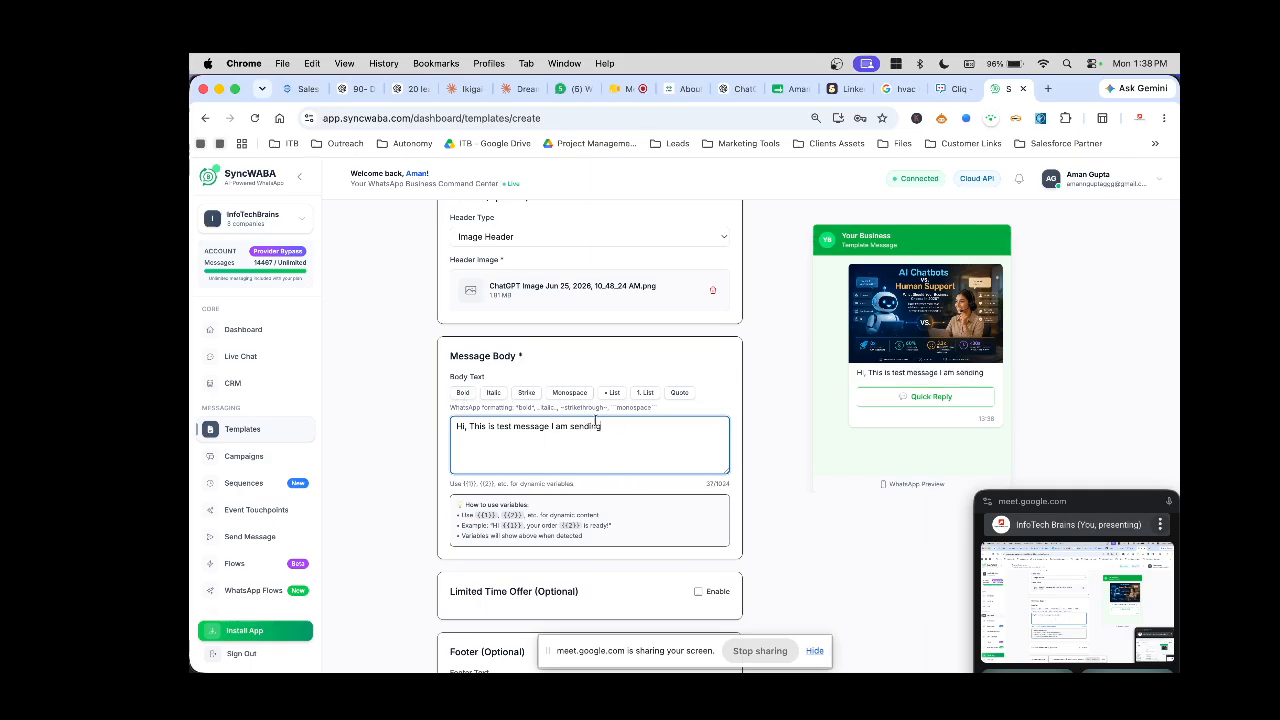
- Apply quote formatting to the words "am sending" in the message body
{"action": "mouse_move", "coordinate": [606, 426]}
{"action": "left_mouse_down"}
{"action": "mouse_move", "coordinate": [533, 426]}
{"action": "mouse_move", "coordinate": [621, 426]}
{"action": "left_mouse_up"}
{"action": "scroll", "coordinate": [648, 452], "scroll_direction": "down", "scroll_amount": 1}
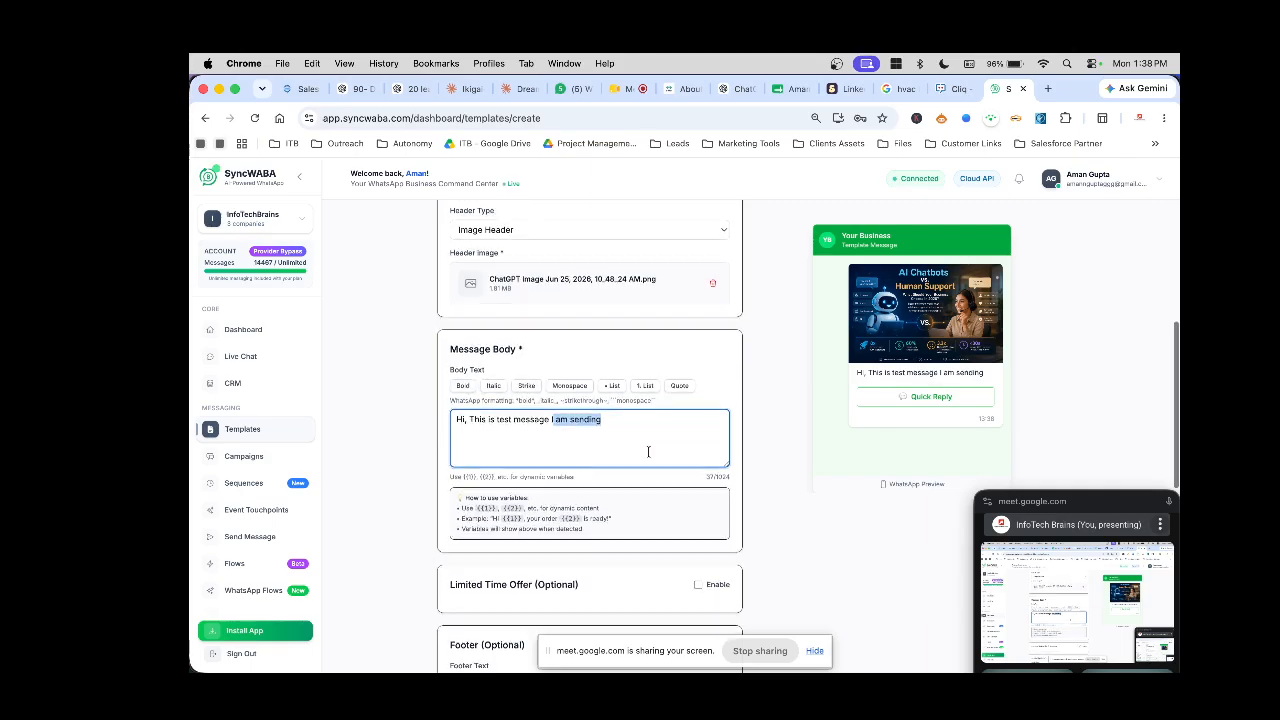
{"action": "left_click", "coordinate": [682, 386]}
{"action": "scroll", "coordinate": [629, 458], "scroll_direction": "down", "scroll_amount": 5}
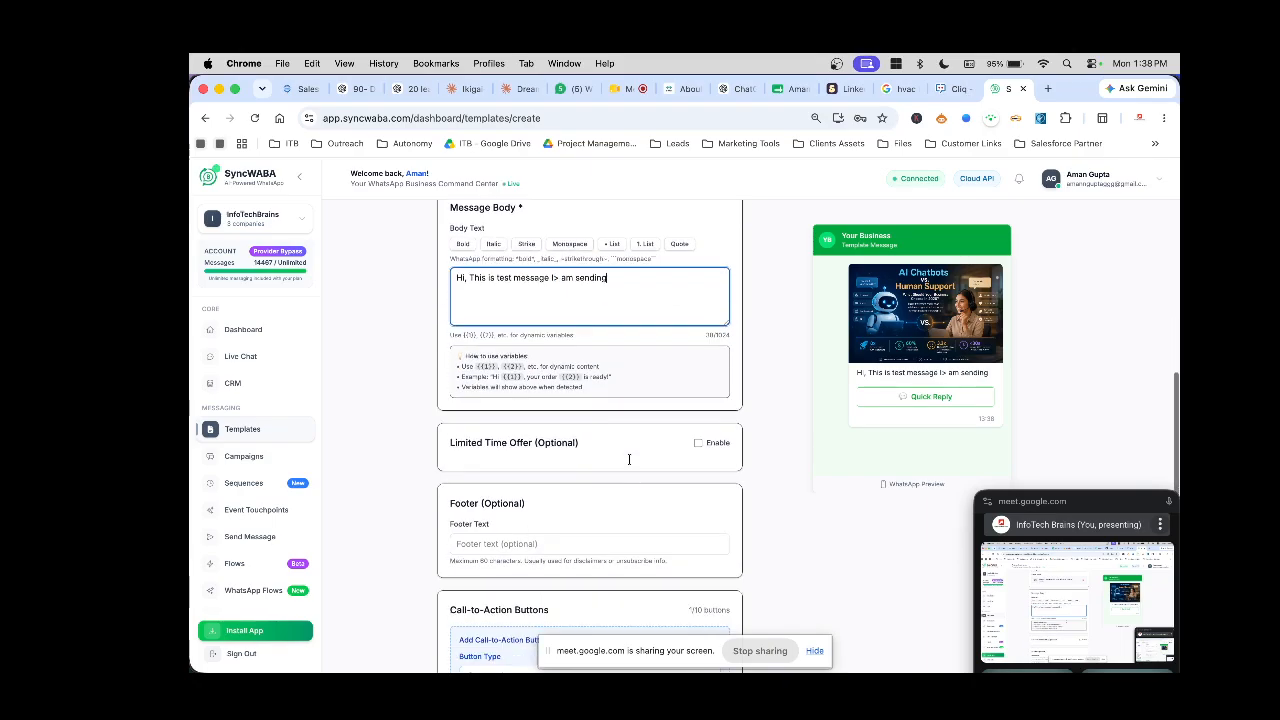
- Enable the Limited Time Offer option to view its offer text settings, and disable it again
{"action": "left_click_drag", "start_coordinate": [449, 298], "coordinate": [603, 300]}
{"action": "left_click", "coordinate": [698, 299]}
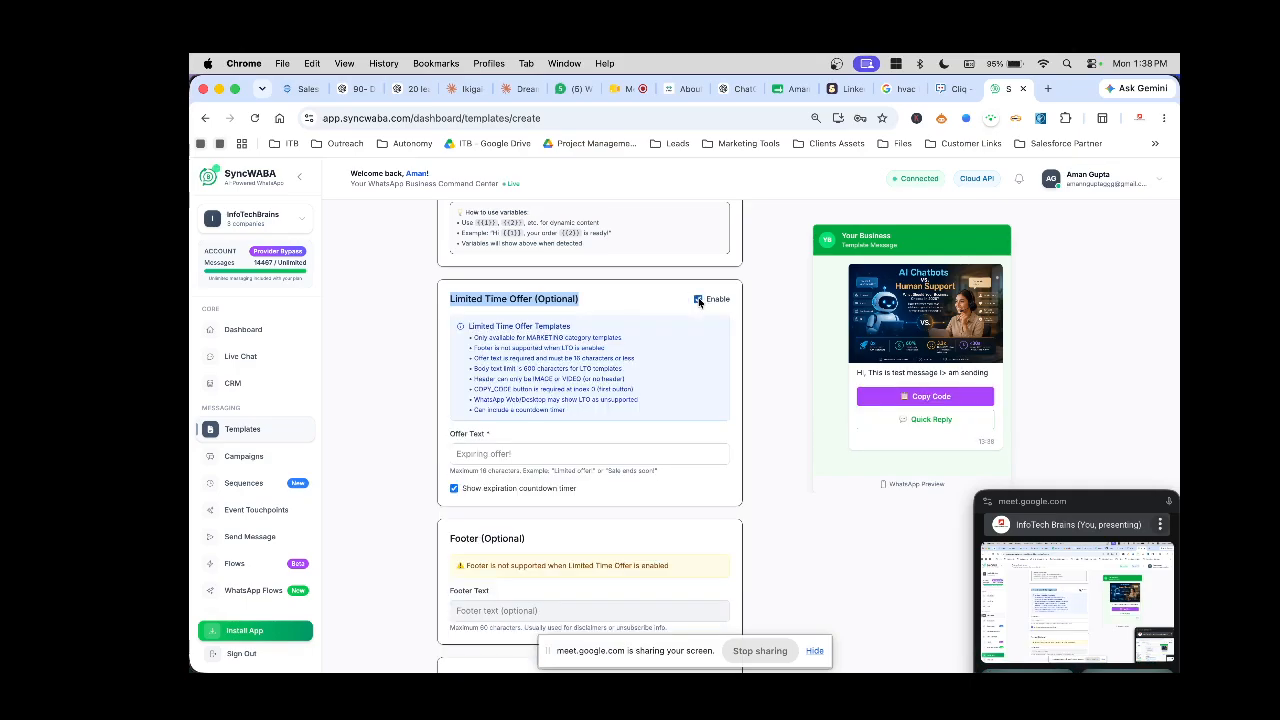
{"action": "left_click", "coordinate": [476, 453]}
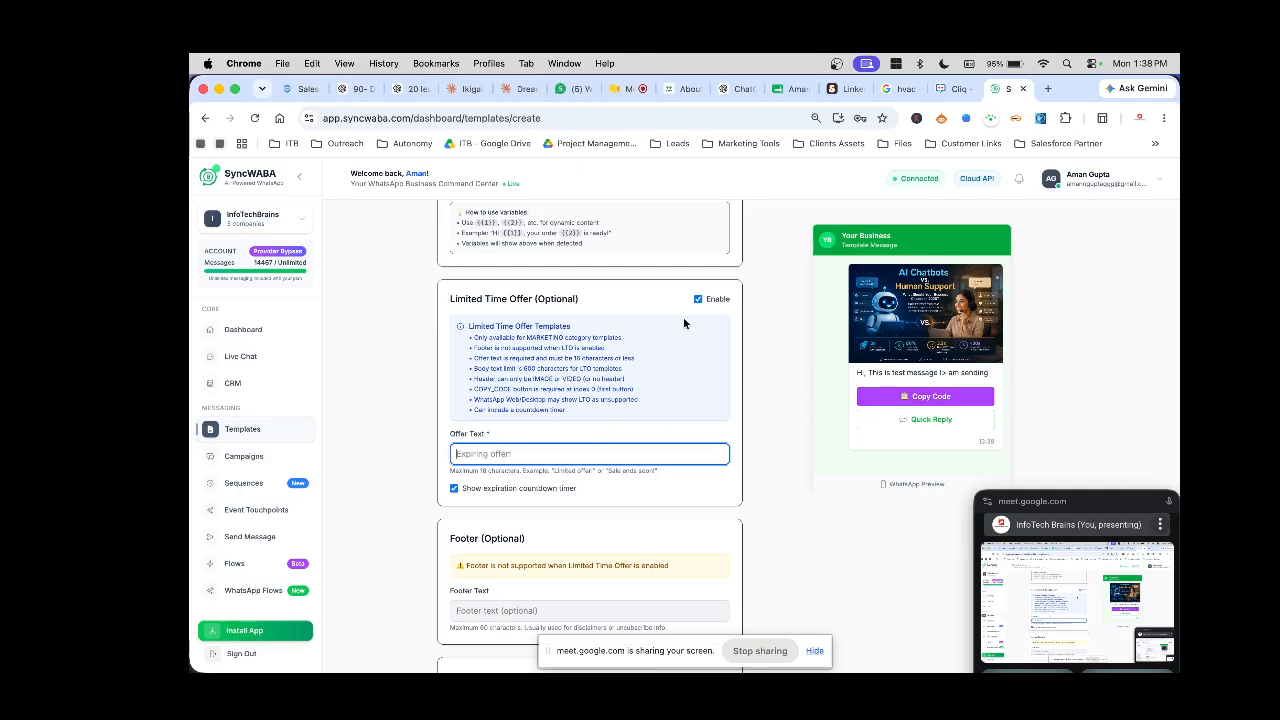
{"action": "left_click", "coordinate": [698, 299]}
- Enter "To Unsubscribe send STOP" as the template's footer text
{"action": "scroll", "coordinate": [520, 353], "scroll_direction": "down", "scroll_amount": 2}
{"action": "left_click", "coordinate": [520, 322]}
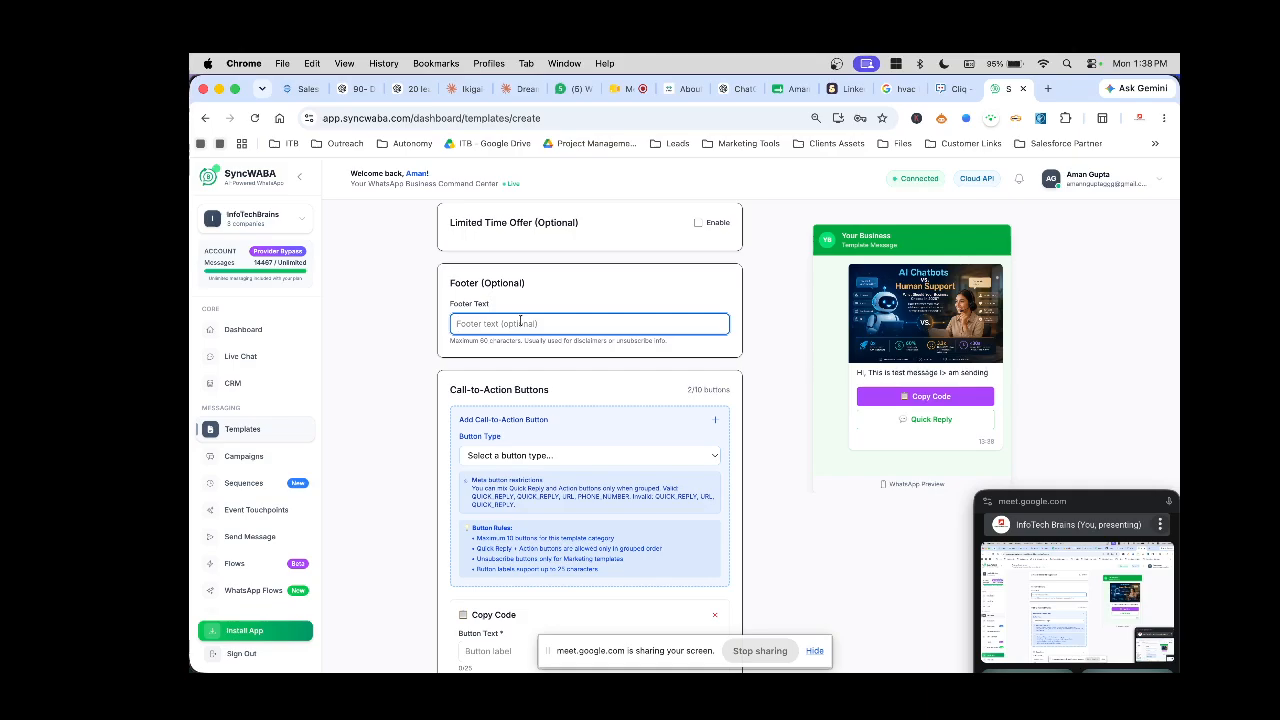
{"action": "type", "text": "To Unsubscribe send"}
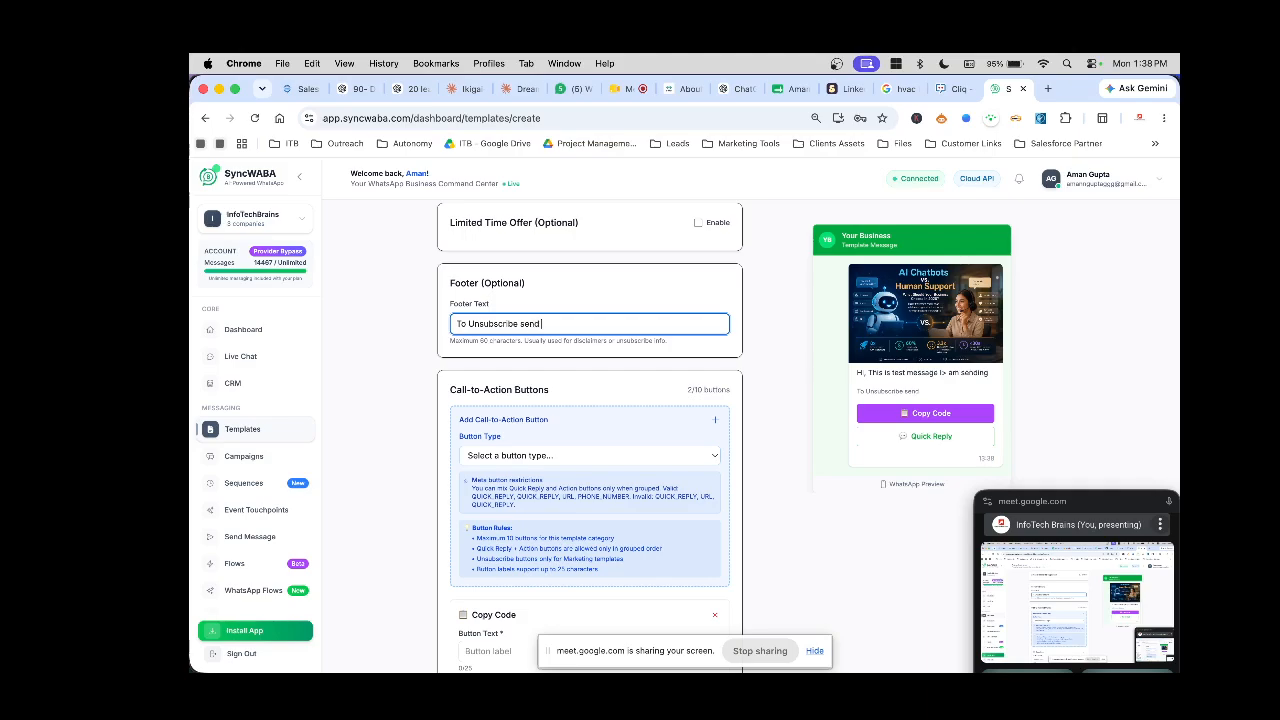
{"action": "type", "text": "TOP"}
{"action": "left_click", "coordinate": [572, 388]}
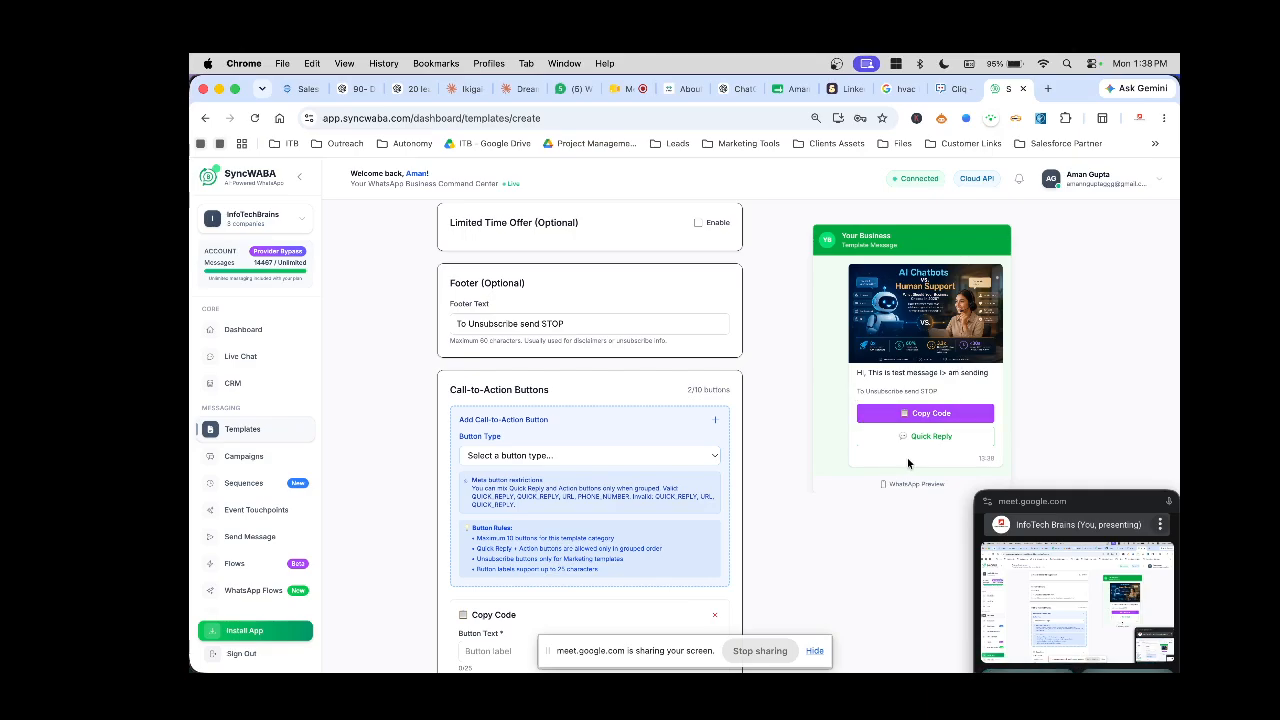
- Add another Quick Reply call-to-action button and check which other button types are available
{"action": "scroll", "coordinate": [605, 397], "scroll_direction": "down", "scroll_amount": 5}
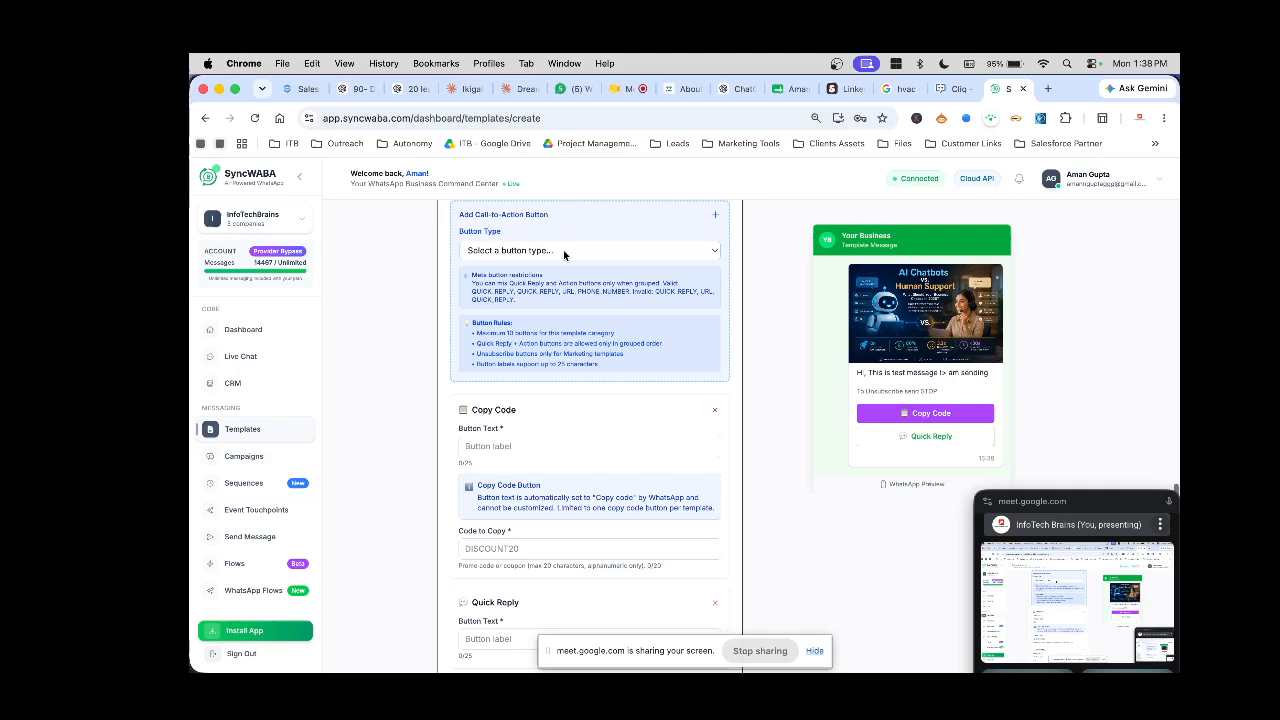
{"action": "left_click", "coordinate": [565, 249]}
{"action": "left_click", "coordinate": [558, 283]}
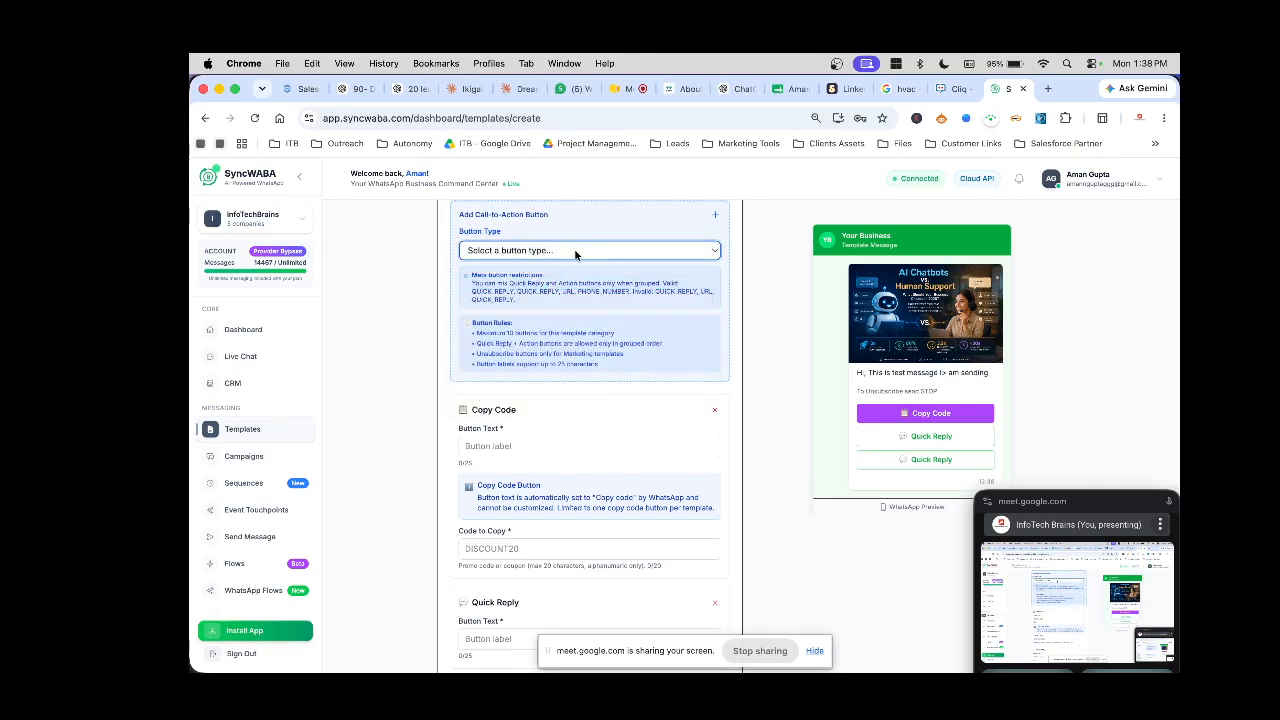
{"action": "left_click", "coordinate": [573, 251]}
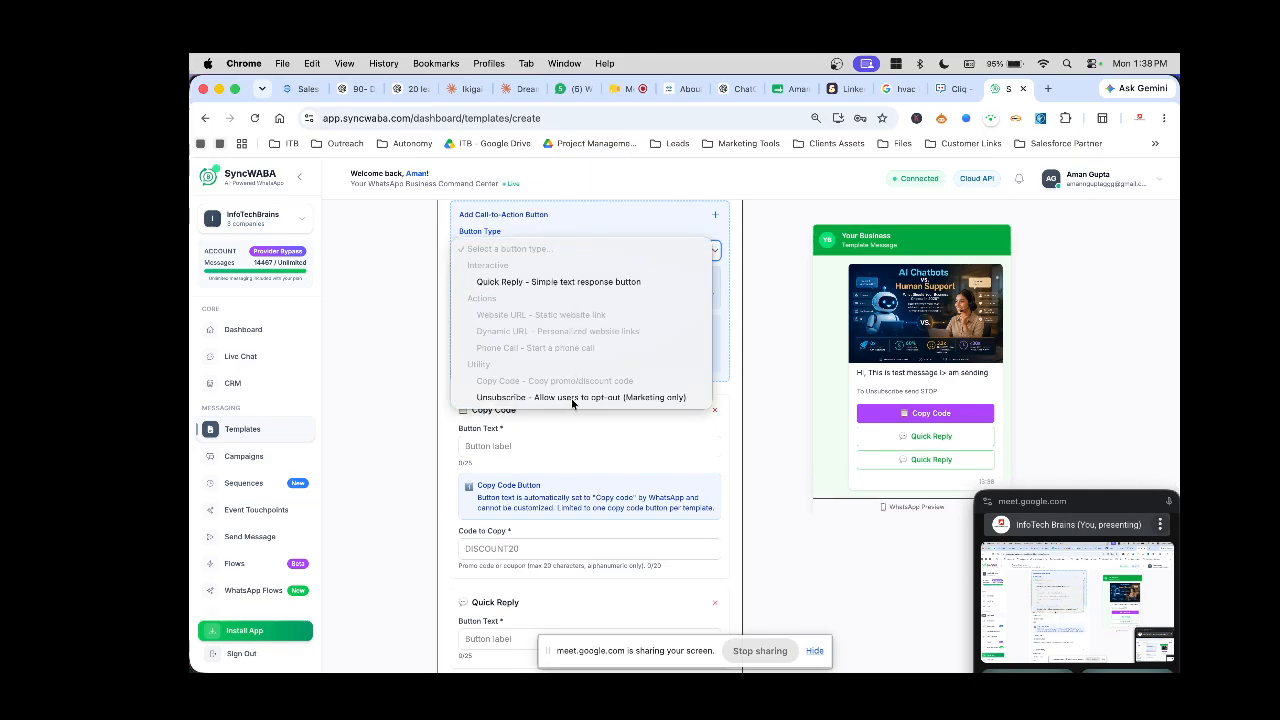
{"action": "left_click", "coordinate": [763, 338]}
- Reload the template form to start blank and add a static Website URL call-to-action button
{"action": "scroll", "coordinate": [768, 340], "scroll_direction": "up", "scroll_amount": 3}
{"action": "left_click", "coordinate": [256, 119]}
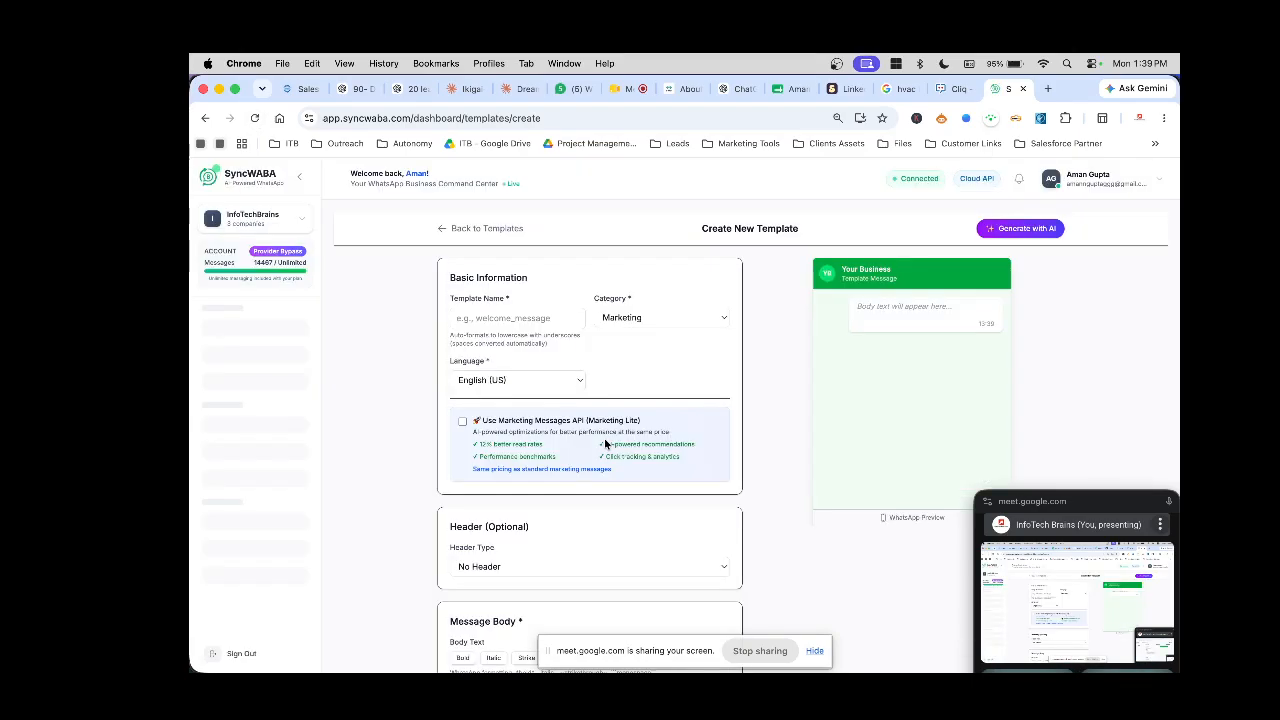
{"action": "scroll", "coordinate": [607, 443], "scroll_direction": "down", "scroll_amount": 10}
{"action": "left_click", "coordinate": [524, 392]}
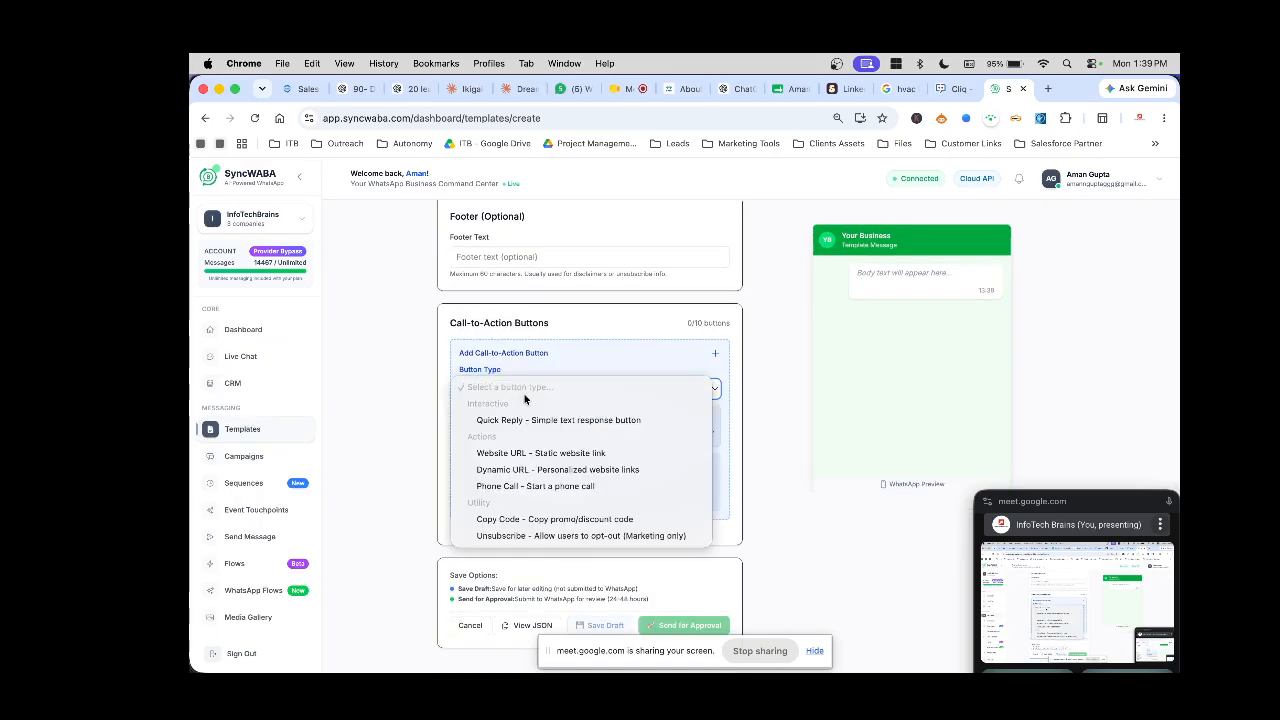
{"action": "left_click", "coordinate": [524, 452]}
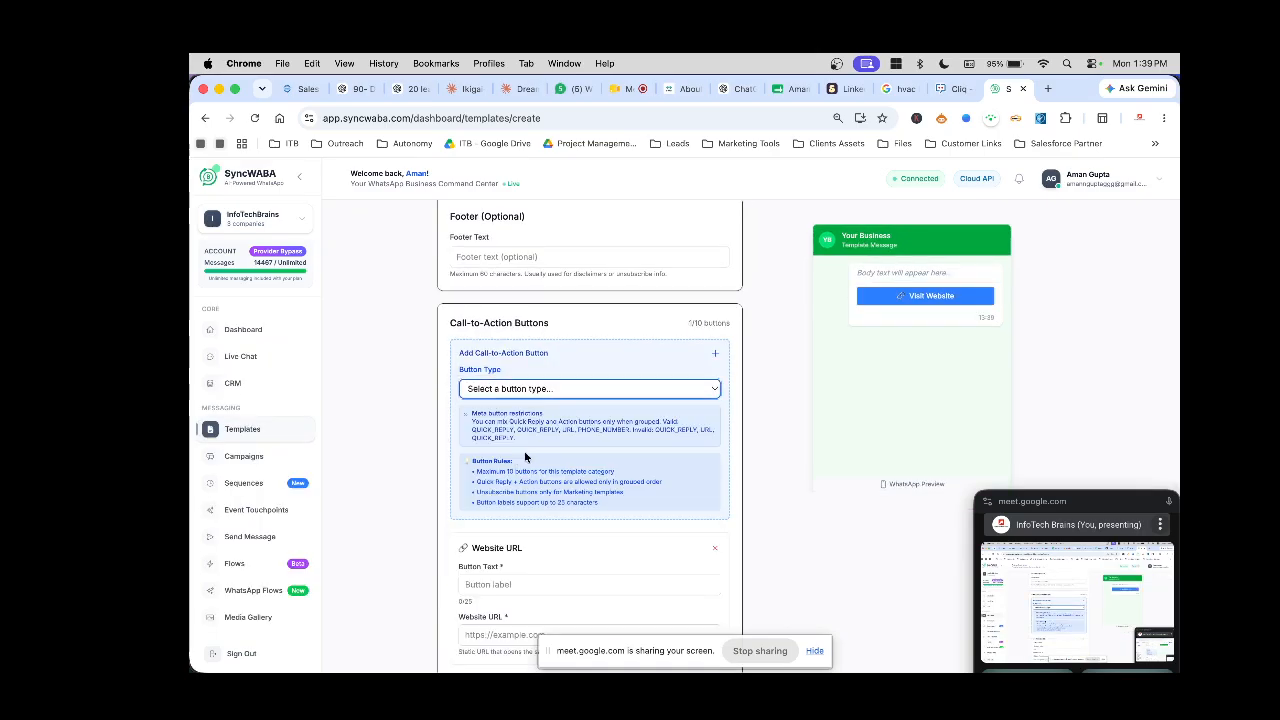
- Review the available button types, the Meta button restrictions and the button rules
{"action": "left_click", "coordinate": [628, 389]}
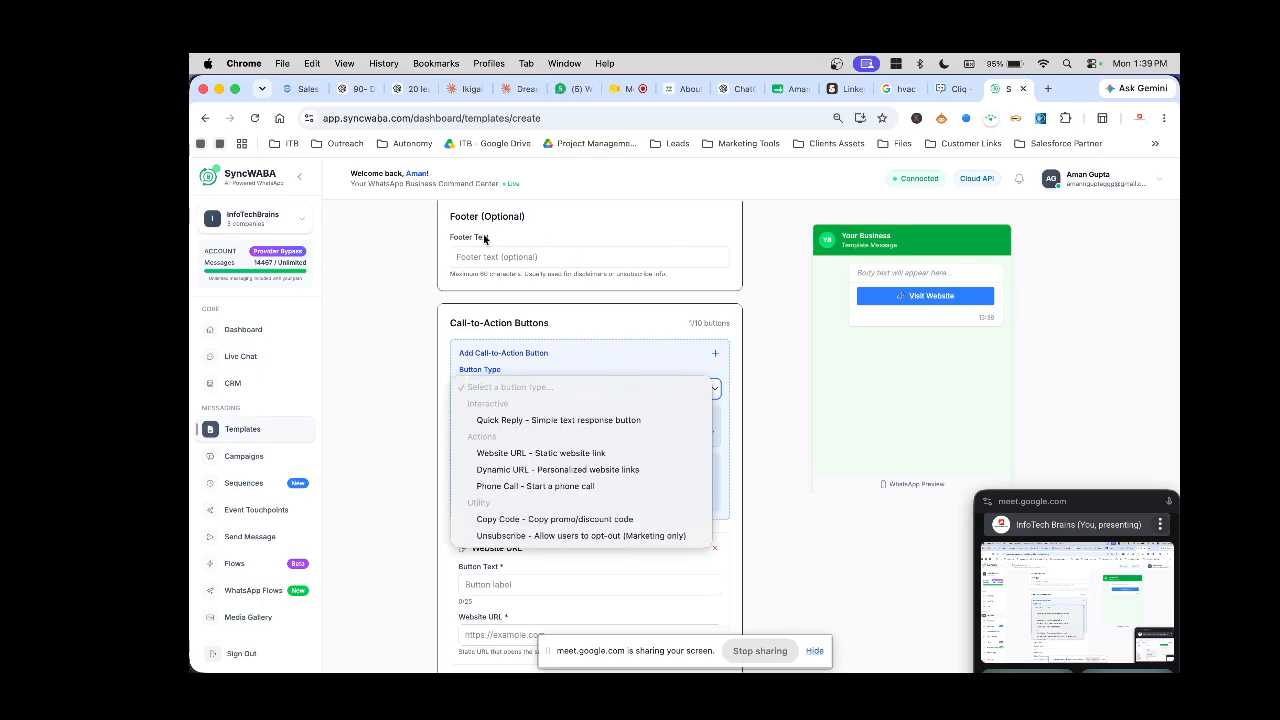
{"action": "left_click", "coordinate": [743, 380]}
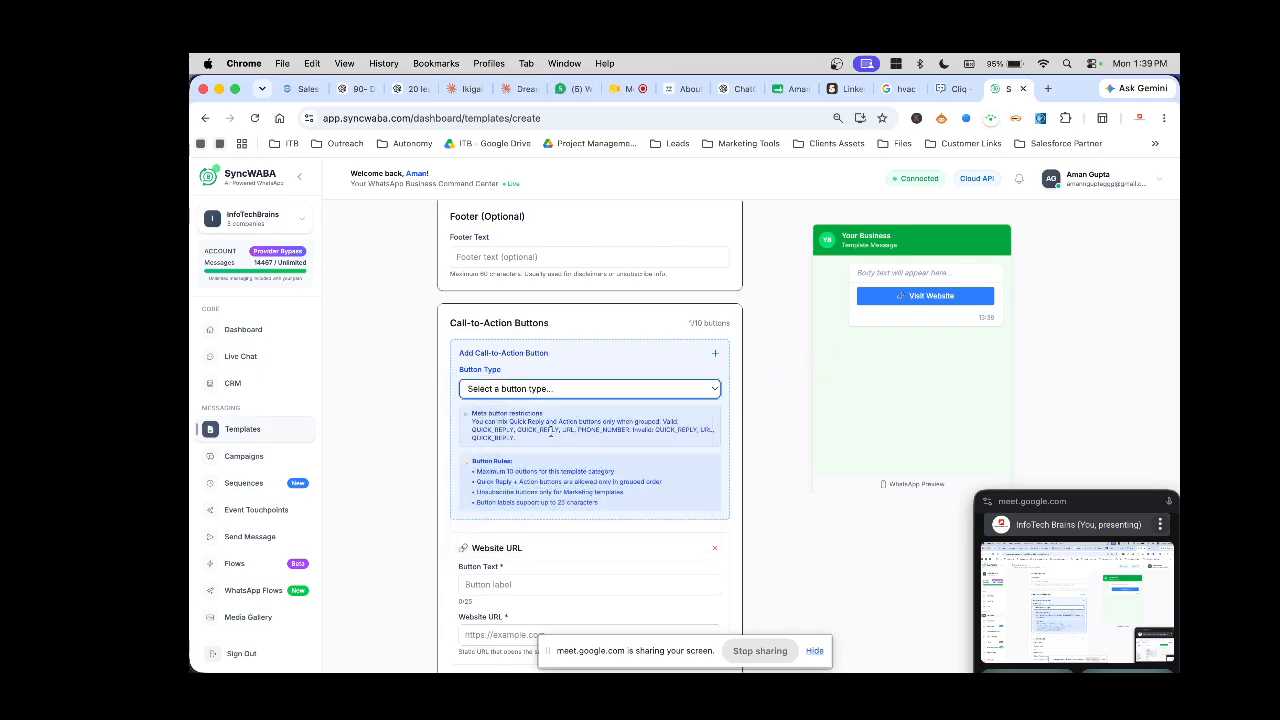
{"action": "left_click_drag", "start_coordinate": [470, 417], "coordinate": [655, 500]}
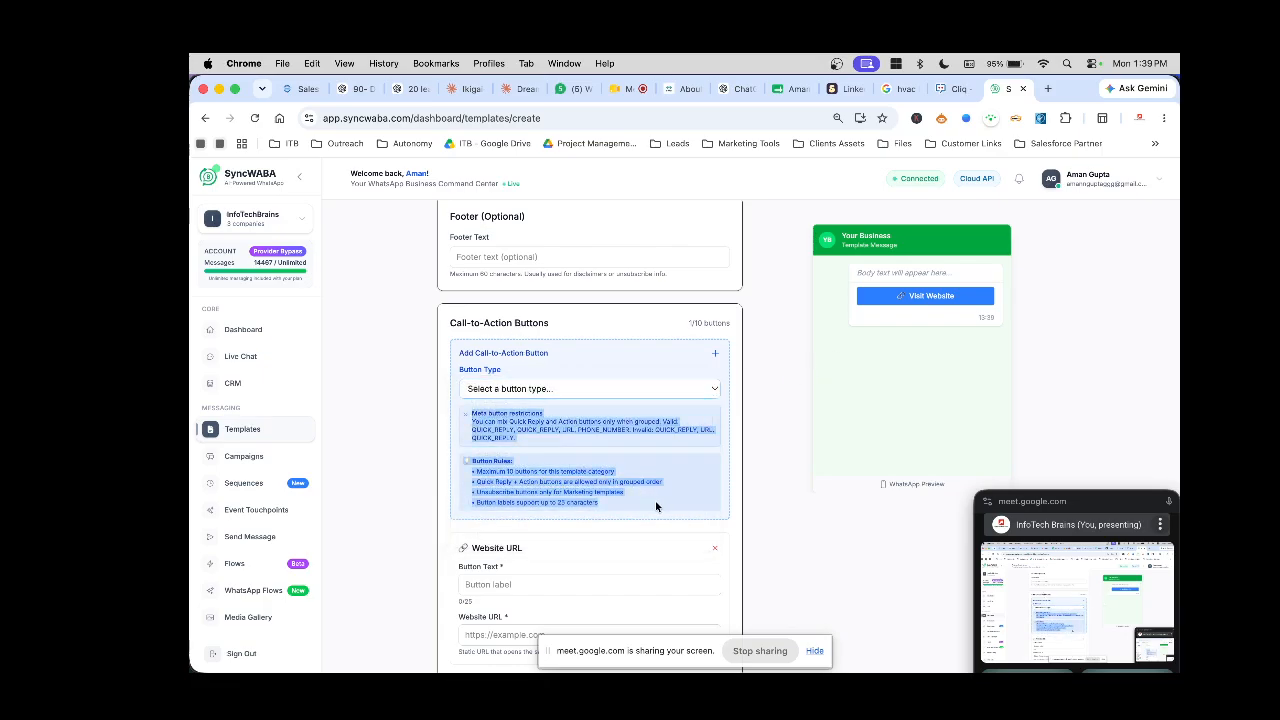
{"action": "left_click", "coordinate": [655, 500]}
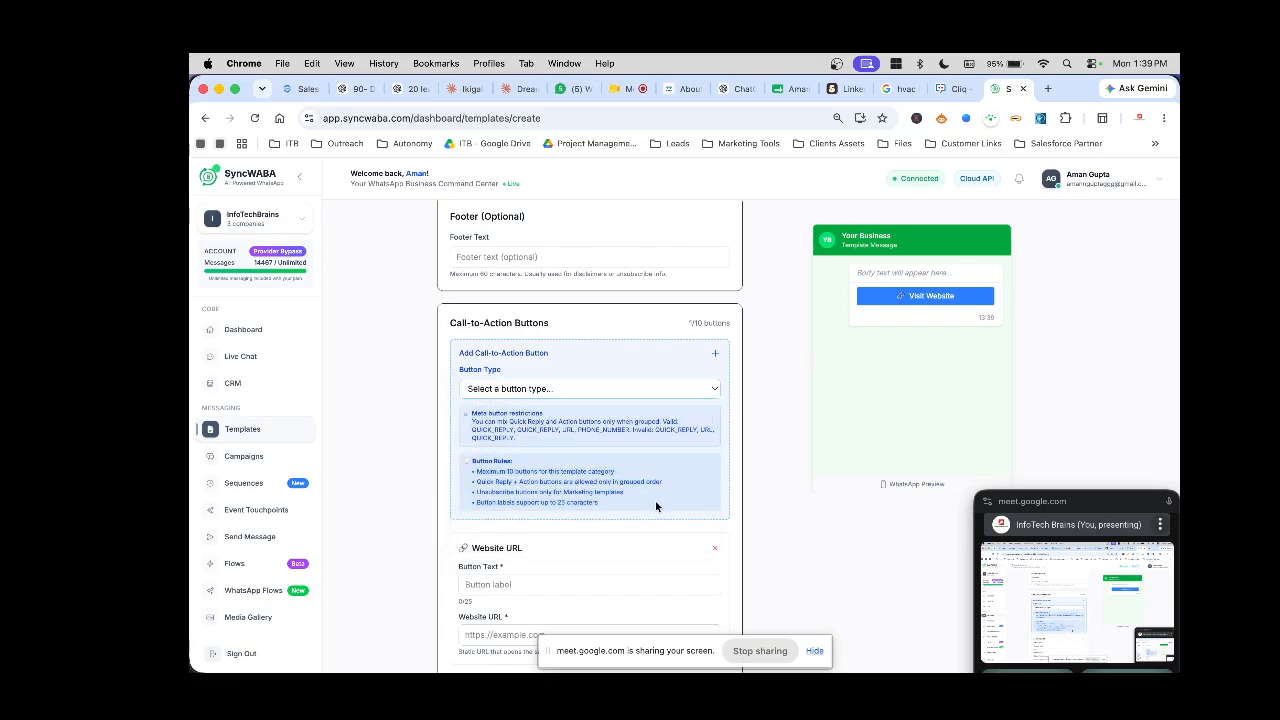
- Add a second static Website URL button and check the remaining button type options
{"action": "left_click", "coordinate": [513, 386]}
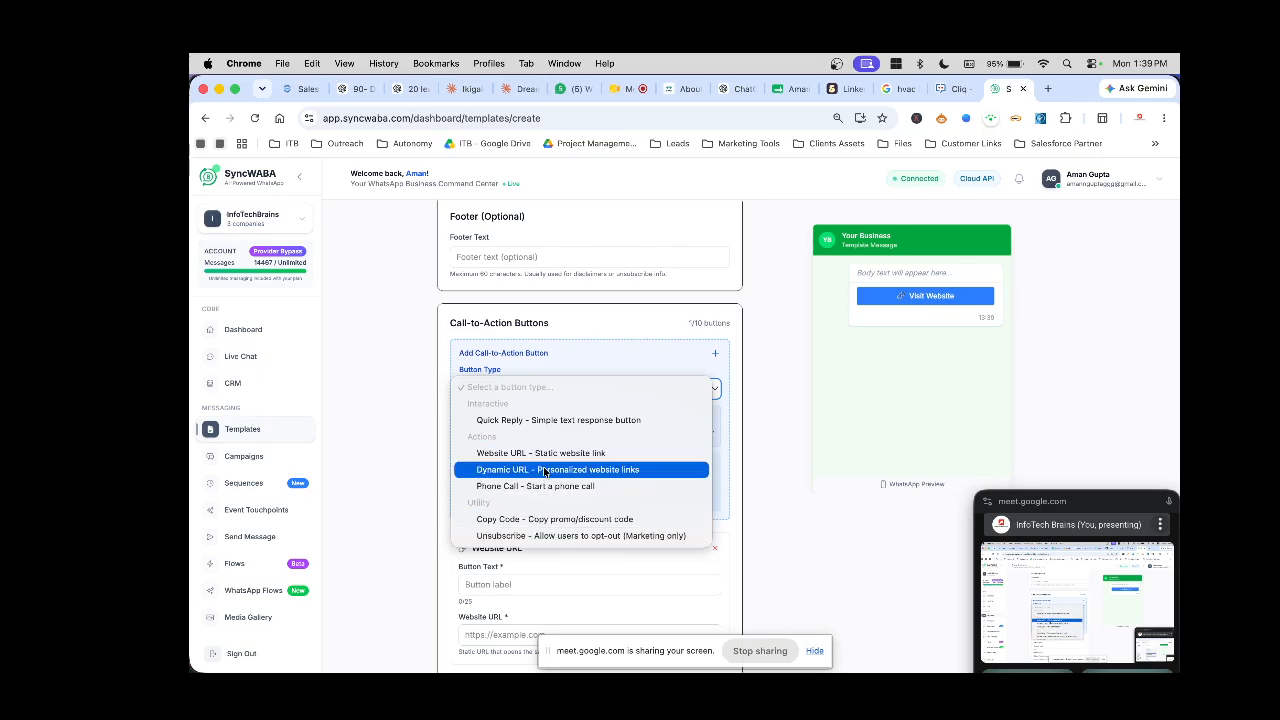
{"action": "left_click", "coordinate": [547, 456]}
{"action": "left_click", "coordinate": [553, 390]}
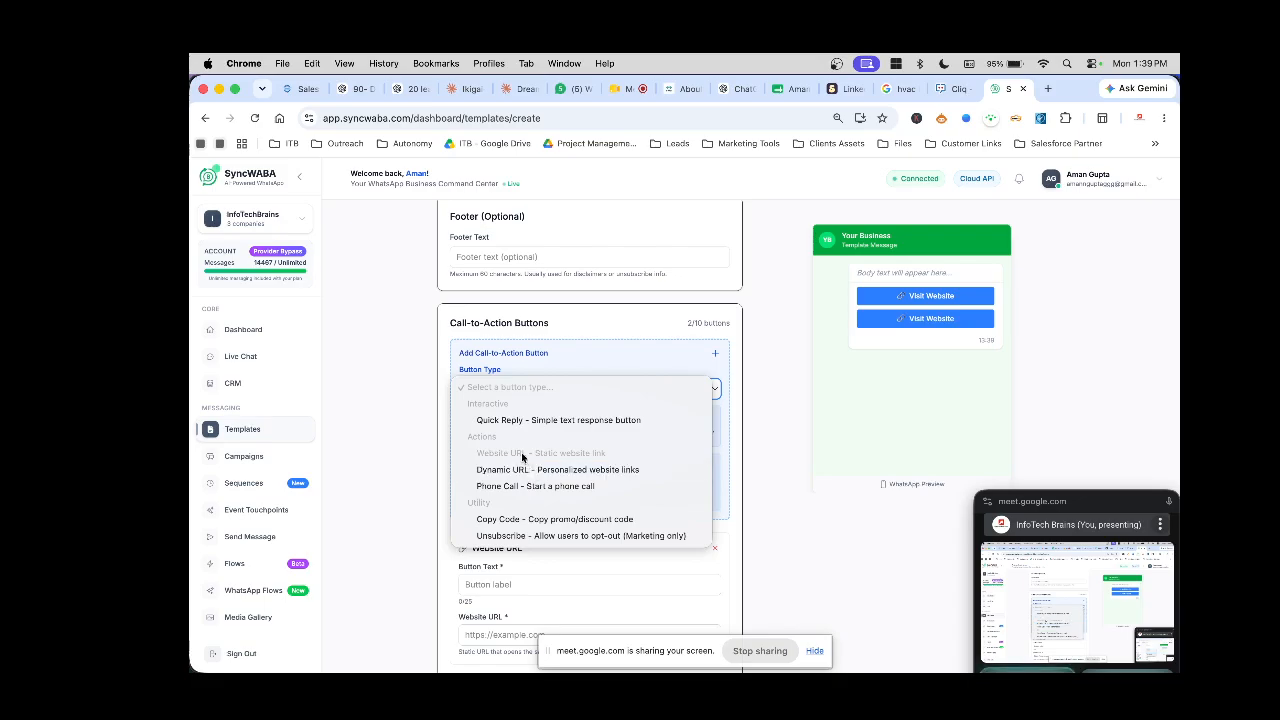
{"action": "left_click", "coordinate": [697, 347]}
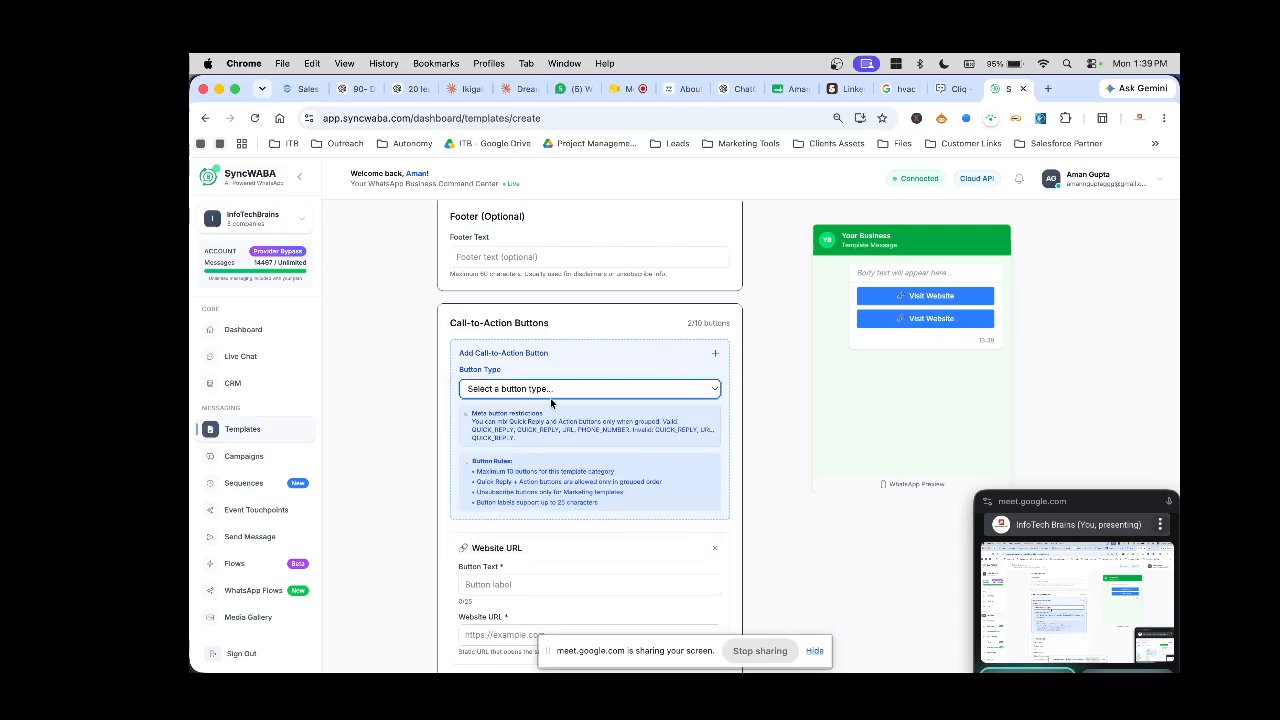
- Look over the Website URL button's text and link fields, and remove both Website URL buttons
{"action": "scroll", "coordinate": [561, 489], "scroll_direction": "down", "scroll_amount": 3}
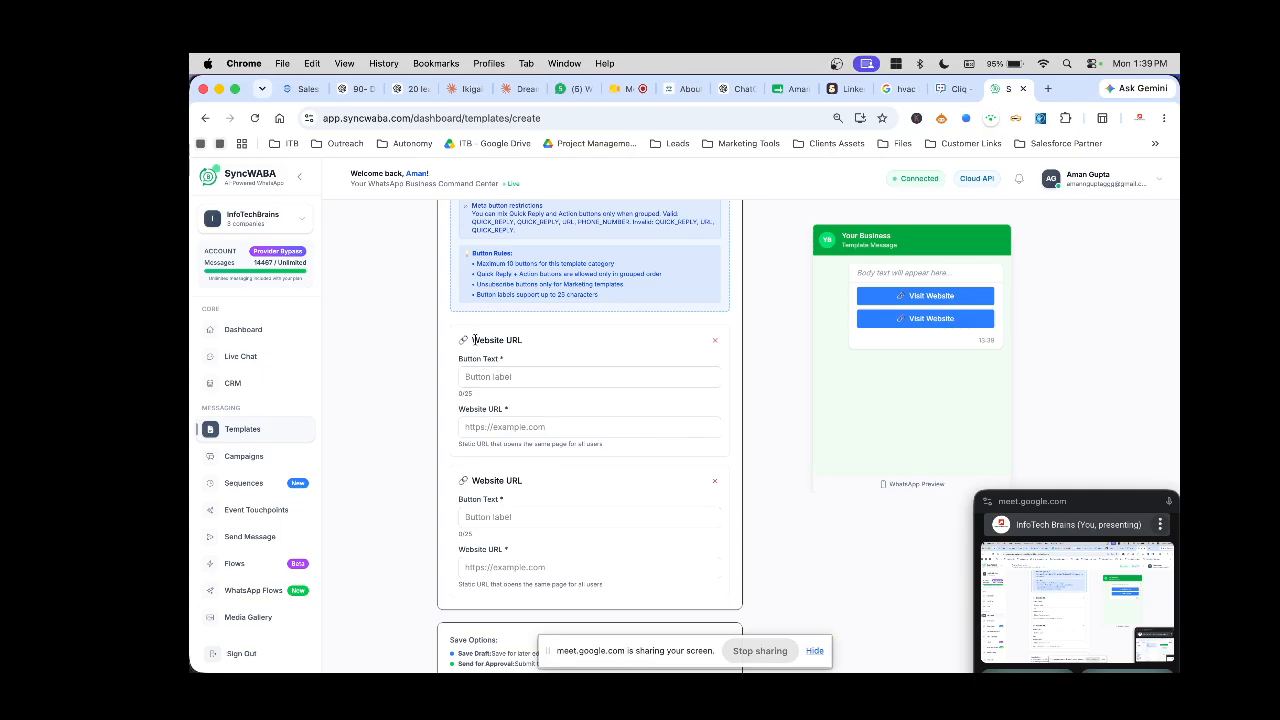
{"action": "left_click_drag", "start_coordinate": [472, 339], "coordinate": [535, 339]}
{"action": "left_click", "coordinate": [494, 383]}
{"action": "left_click", "coordinate": [515, 430]}
{"action": "left_click", "coordinate": [714, 340]}
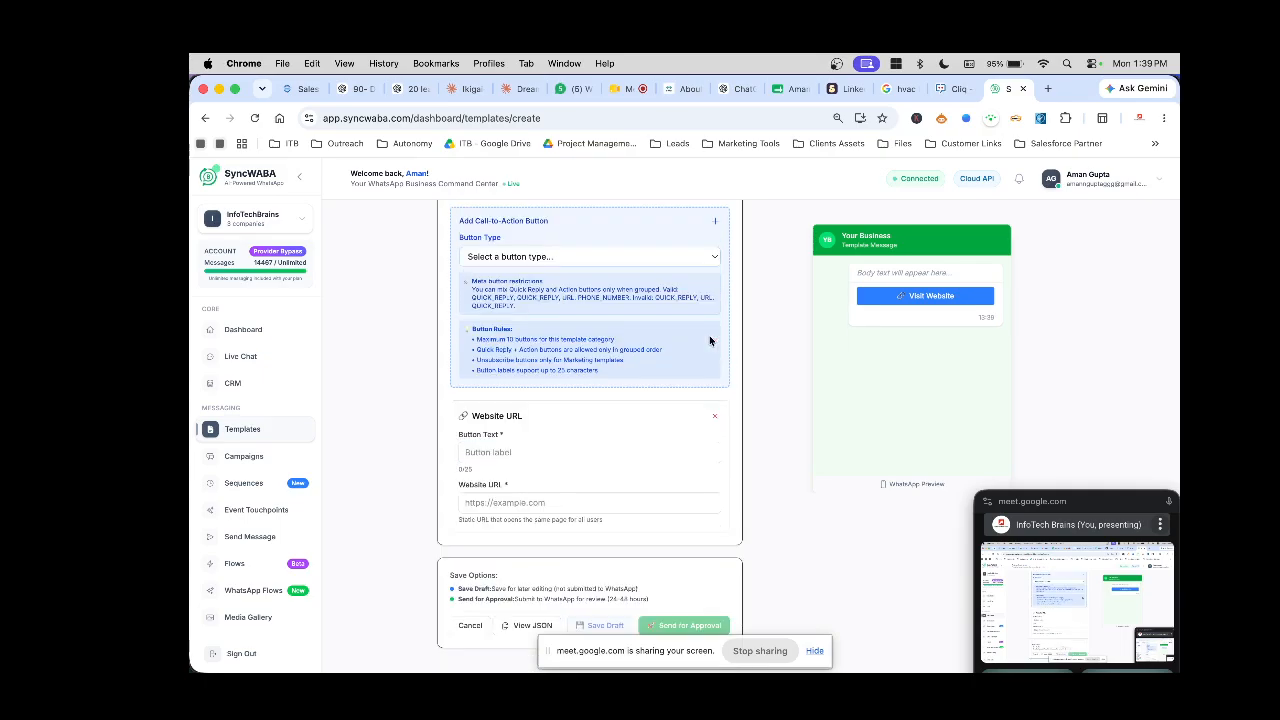
{"action": "left_click", "coordinate": [714, 415]}
- Add a Dynamic URL call-to-action button with the button text "Account Updated"
{"action": "left_click", "coordinate": [506, 390]}
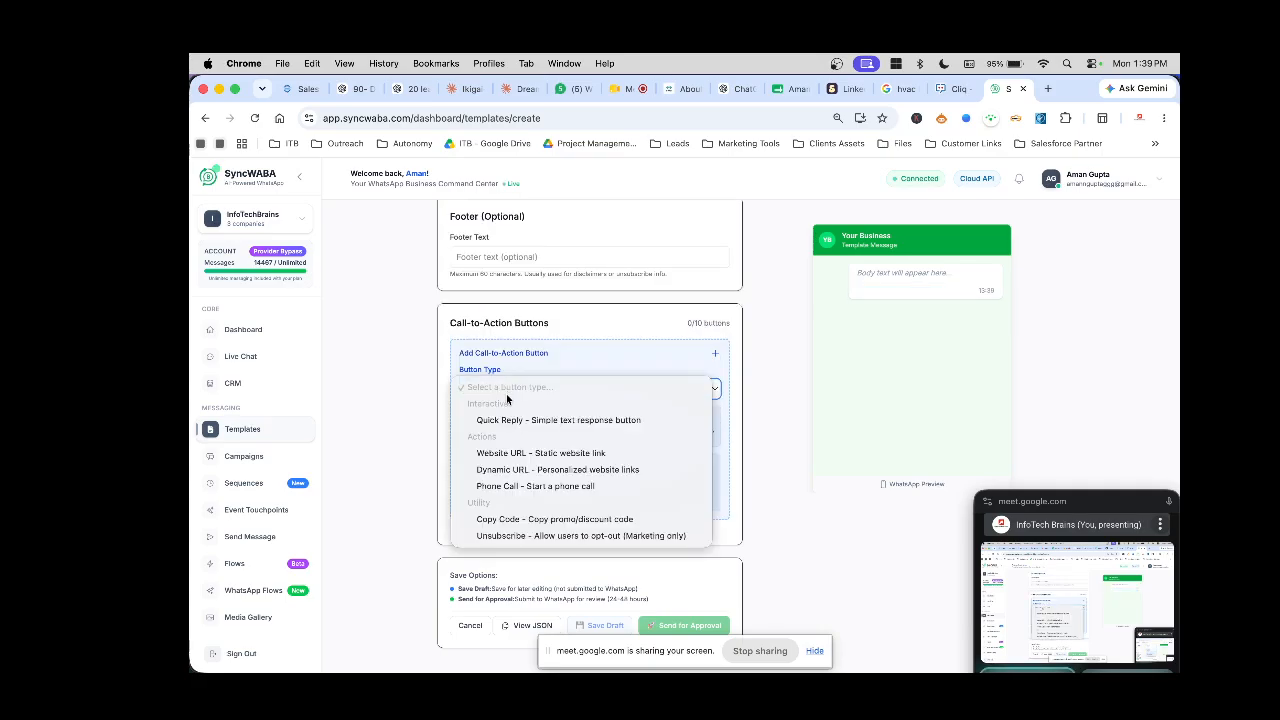
{"action": "left_click", "coordinate": [535, 474]}
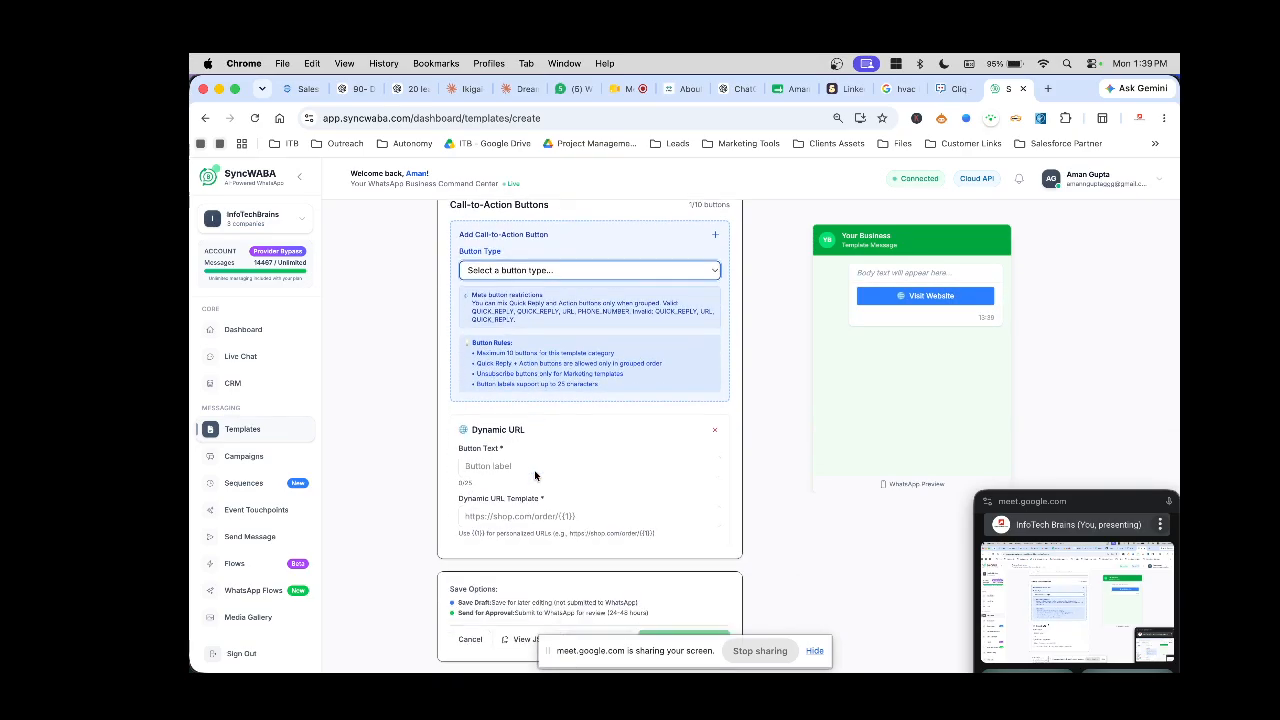
{"action": "left_click", "coordinate": [523, 452]}
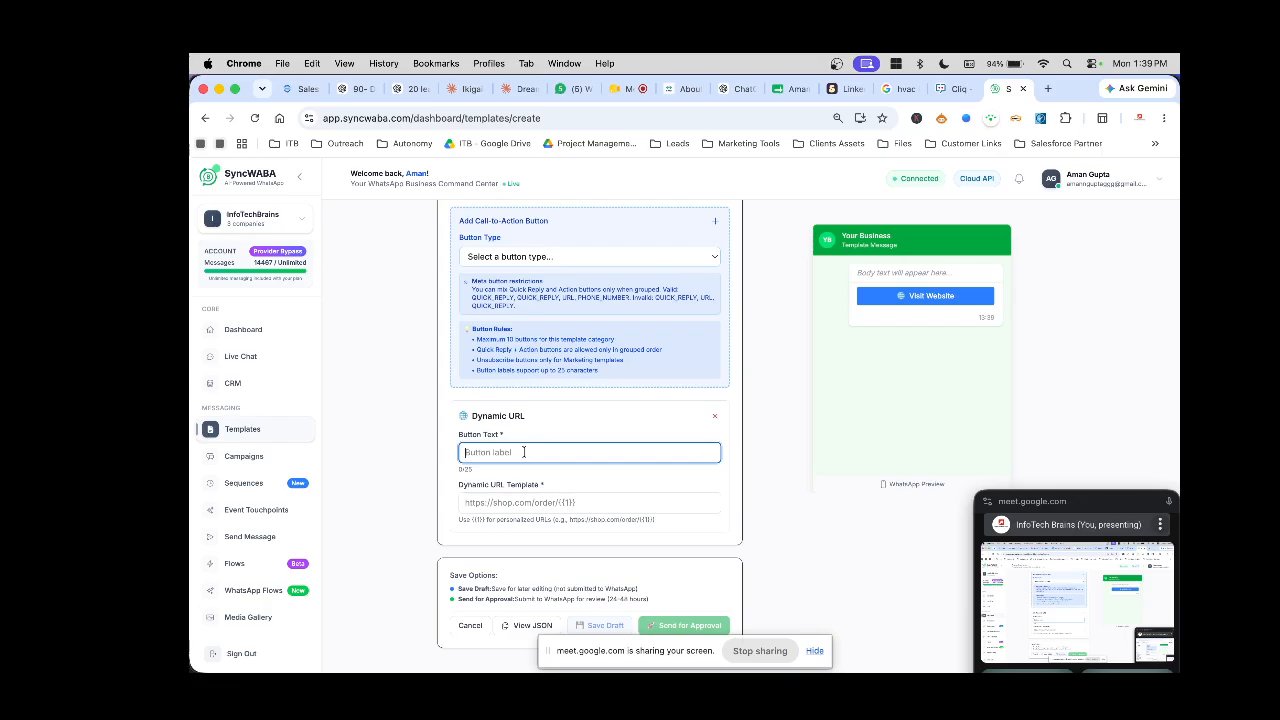
{"action": "type", "text": "Account Updt"}
{"action": "key", "text": "BackSpace"}
{"action": "type", "text": "ated"}
- Try "infotechbrains/{{custer_}}" as the Dynamic URL template and clear the field
{"action": "left_click", "coordinate": [519, 502]}
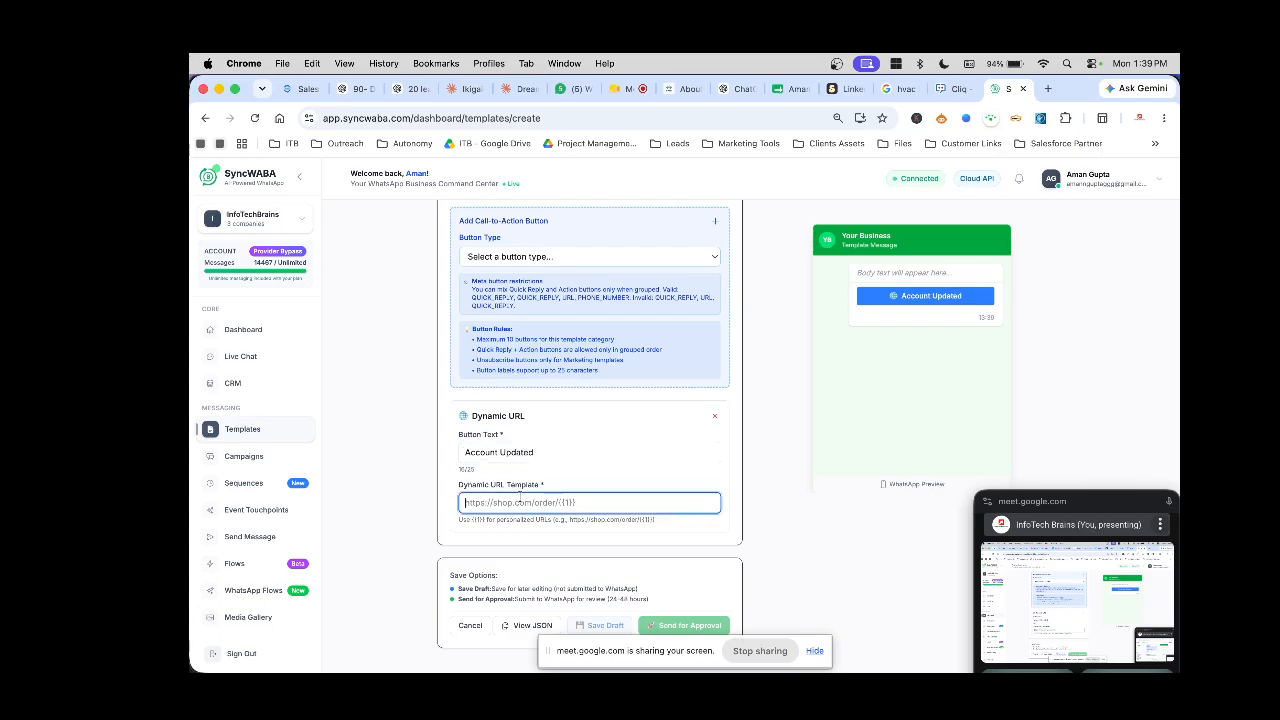
{"action": "type", "text": "infotechbrains/{{"}
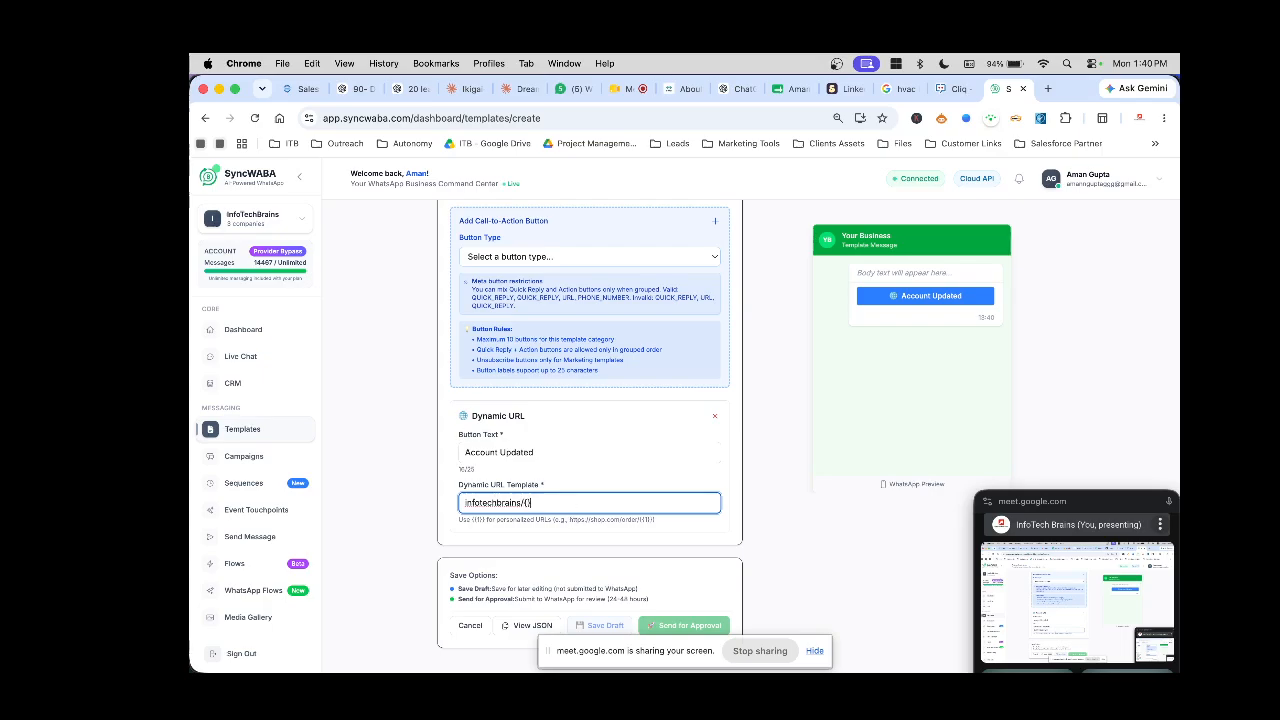
{"action": "type", "text": "custer_"}
{"action": "key", "text": "Right"}
{"action": "key", "text": "shift+Left"}
{"action": "key", "text": "shift+Left"}
{"action": "key", "text": "shift+Left"}
{"action": "key", "text": "shift+Left"}
{"action": "key", "text": "shift+Left"}
{"action": "key", "text": "shift+Left"}
{"action": "key", "text": "shift+Left"}
{"action": "key", "text": "shift+Left"}
{"action": "key", "text": "shift+Left"}
{"action": "key", "text": "shift+Left"}
{"action": "key", "text": "shift+Left"}
{"action": "key", "text": "shift+Left"}
{"action": "key", "text": "shift+Left"}
{"action": "key", "text": "shift+Left"}
{"action": "key", "text": "shift+Left"}
{"action": "key", "text": "shift+Left"}
{"action": "key", "text": "shift+Left"}
{"action": "key", "text": "shift+Left"}
{"action": "key", "text": "shift+Left"}
{"action": "key", "text": "shift+Left"}
{"action": "key", "text": "shift+Left"}
{"action": "key", "text": "shift+Left"}
{"action": "key", "text": "shift+Left"}
{"action": "key", "text": "shift+Left"}
{"action": "key", "text": "shift+Left"}
{"action": "key", "text": "shift+Left"}
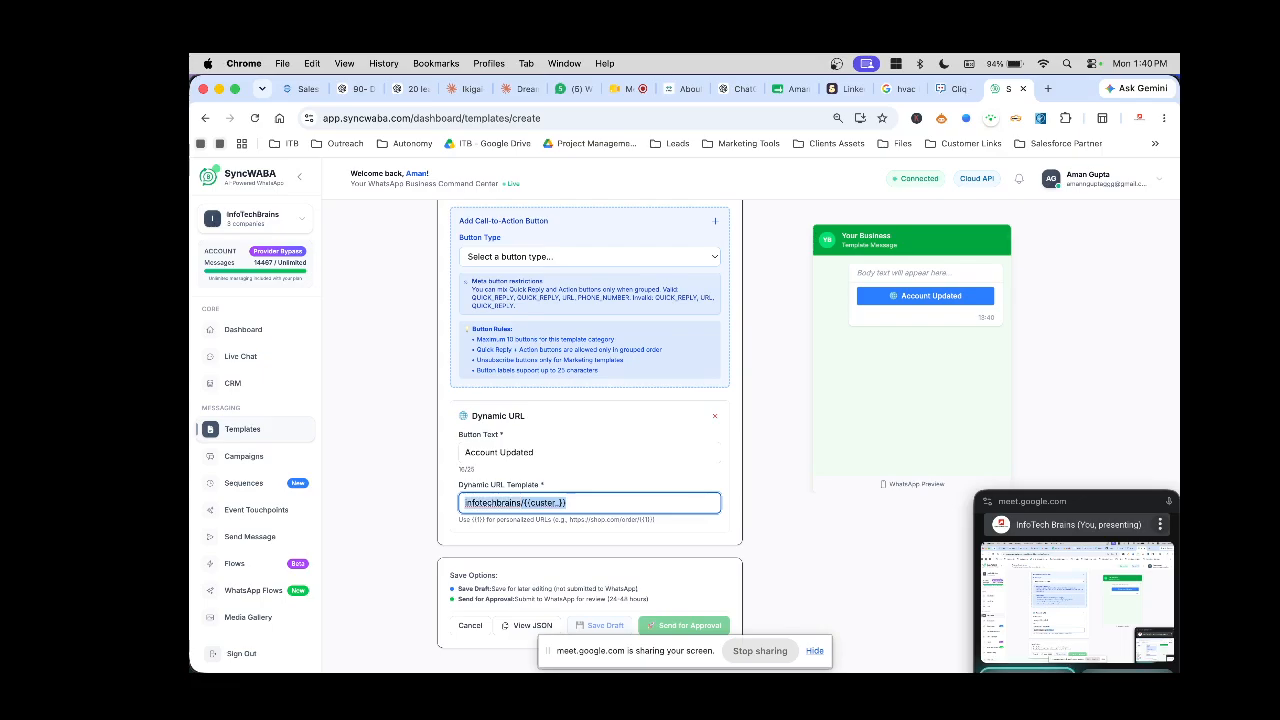
{"action": "key", "text": "BackSpace"}
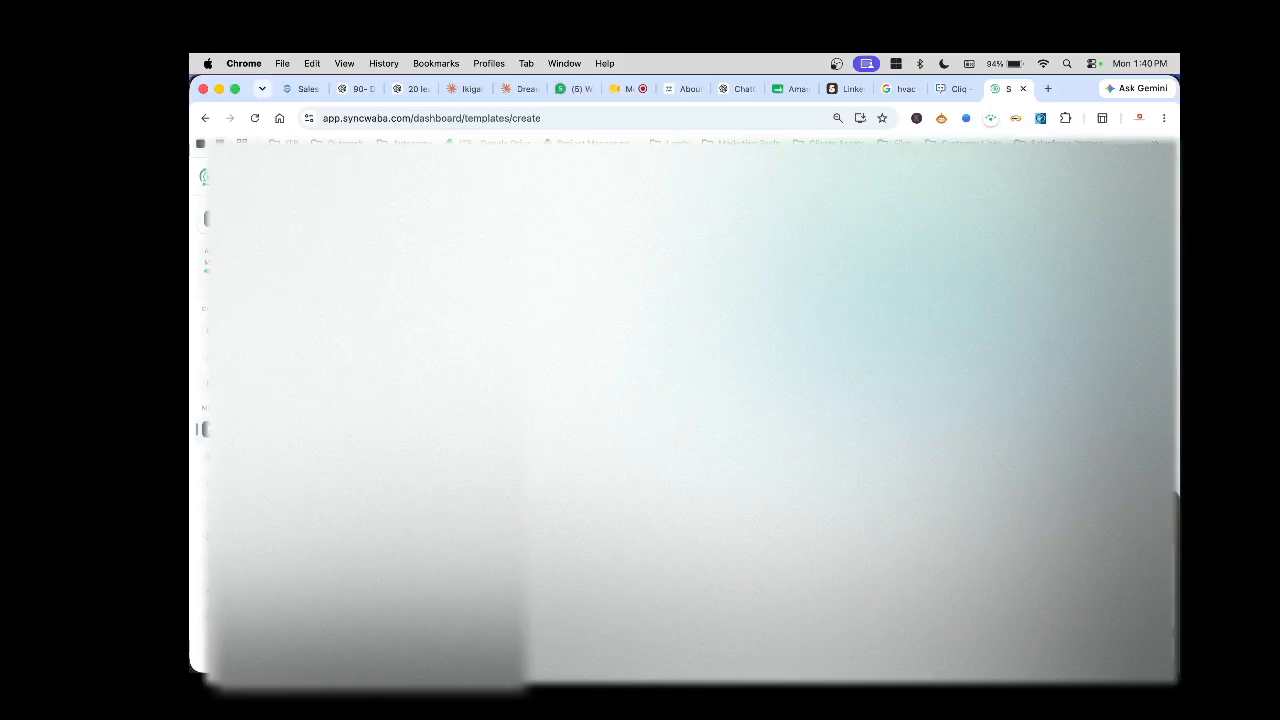
- Open the solar_erp_campaign template from the templates list, review its content and buttons, and return to the list
{"action": "left_click", "coordinate": [232, 429]}
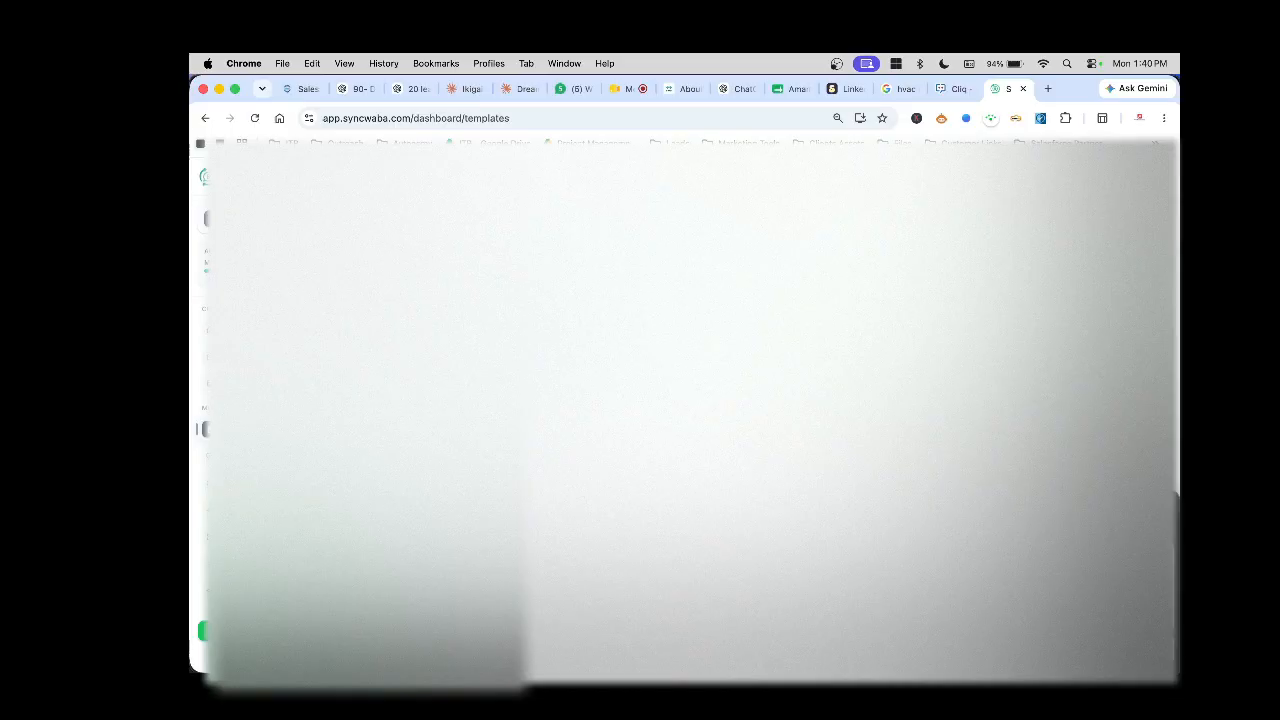
{"action": "scroll", "coordinate": [580, 423], "scroll_direction": "down", "scroll_amount": 2}
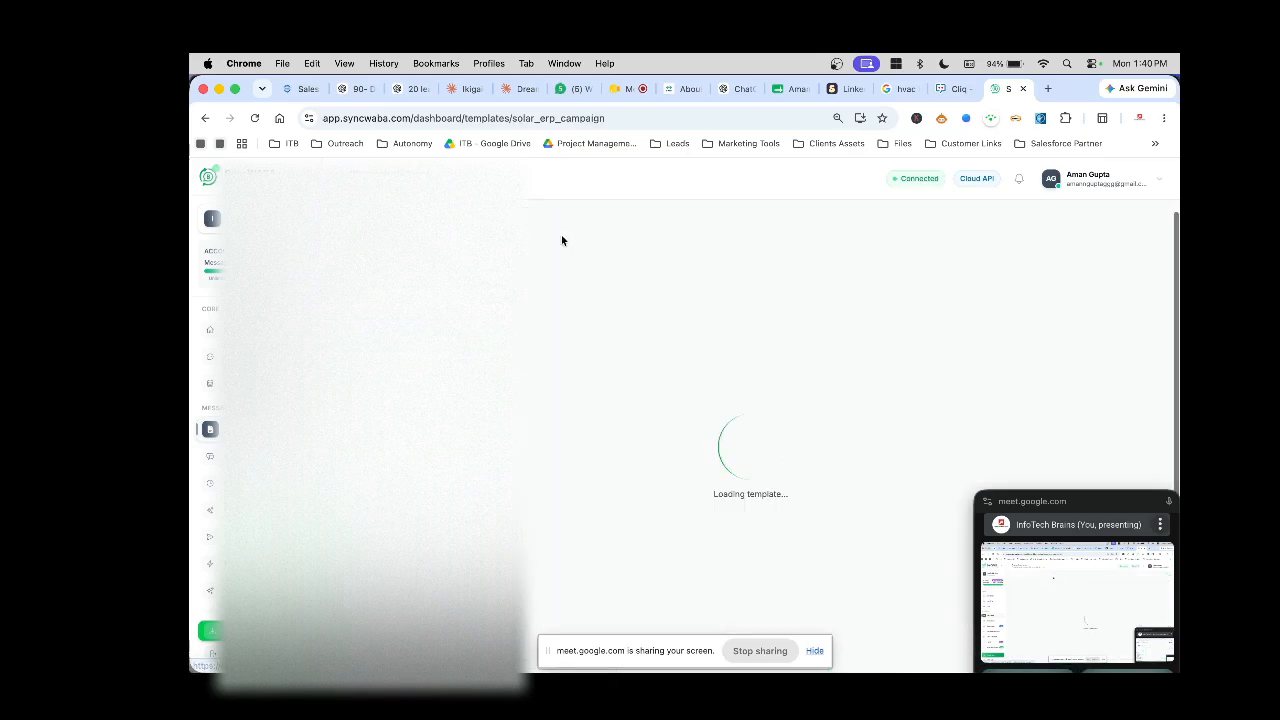
{"action": "left_click", "coordinate": [581, 250]}
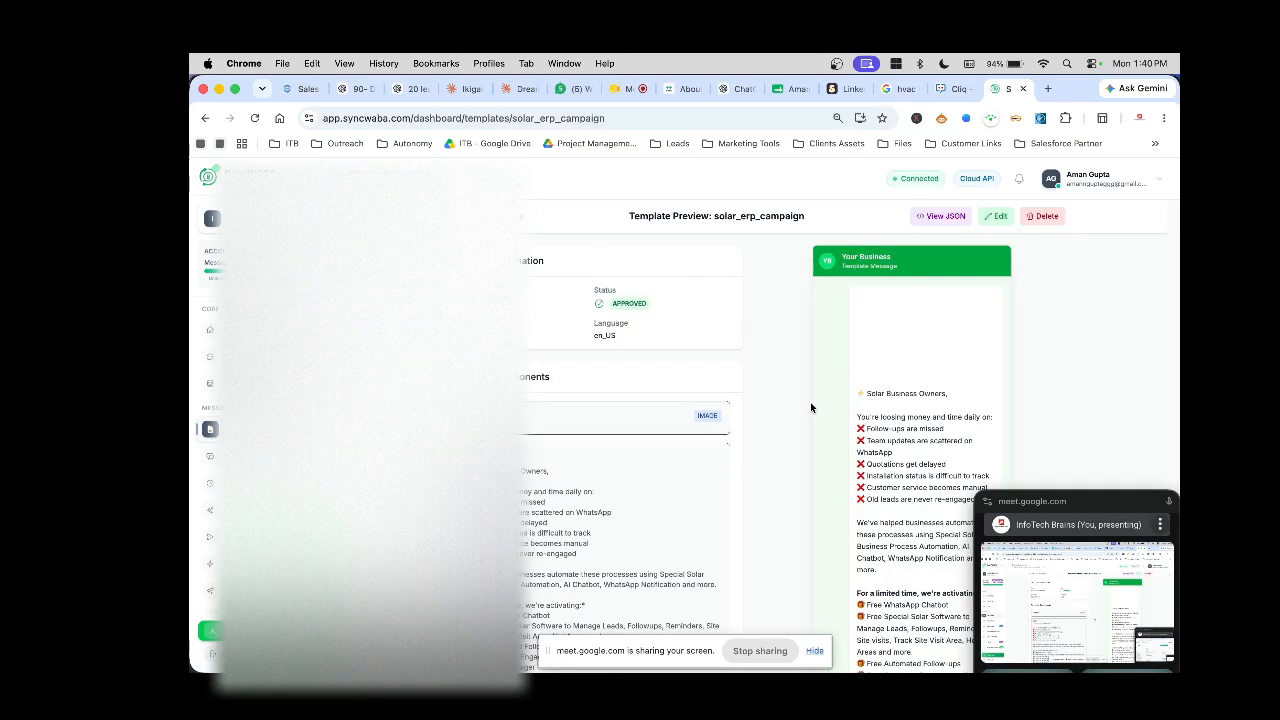
{"action": "scroll", "coordinate": [548, 527], "scroll_direction": "down", "scroll_amount": 5}
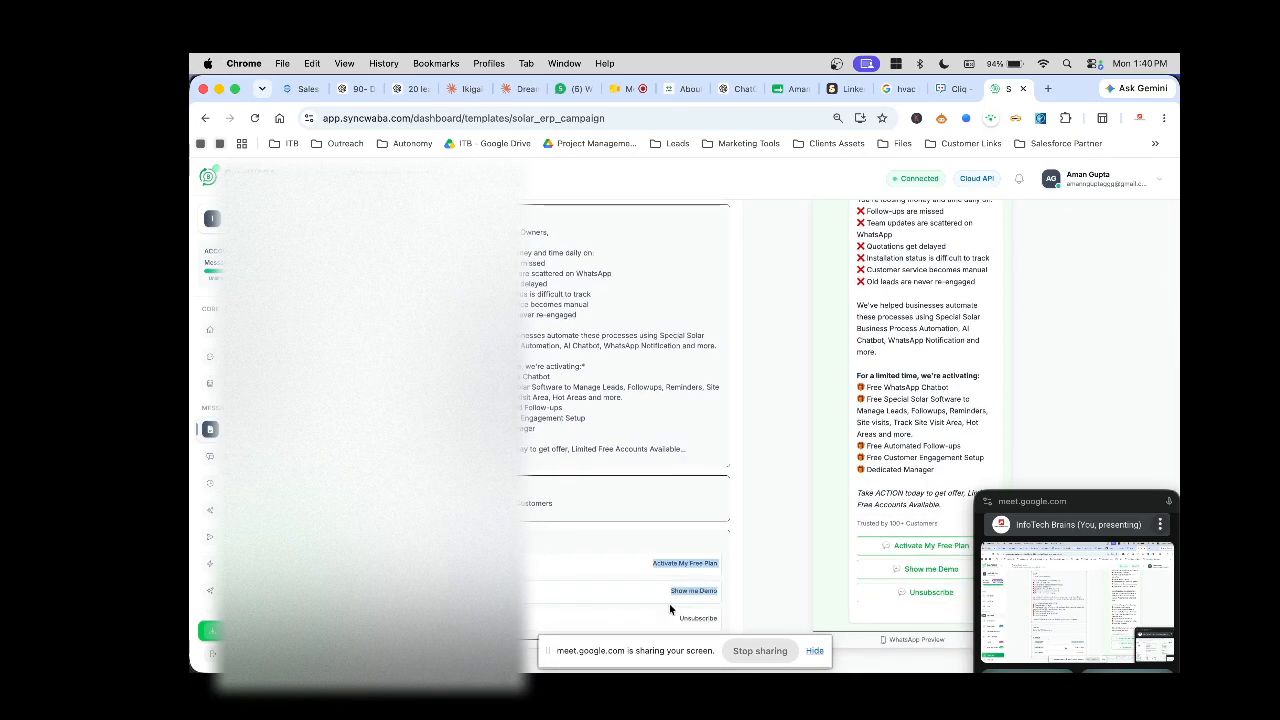
{"action": "scroll", "coordinate": [784, 604], "scroll_direction": "up", "scroll_amount": 3}
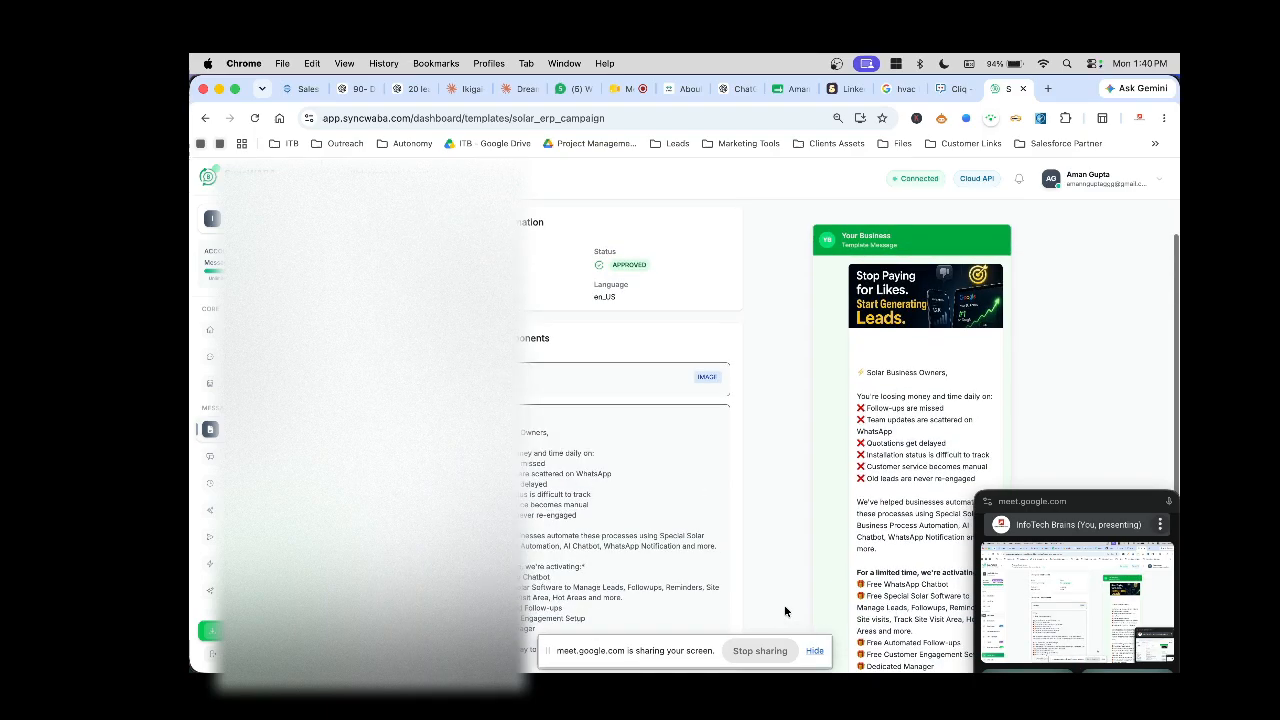
{"action": "left_click", "coordinate": [205, 118]}
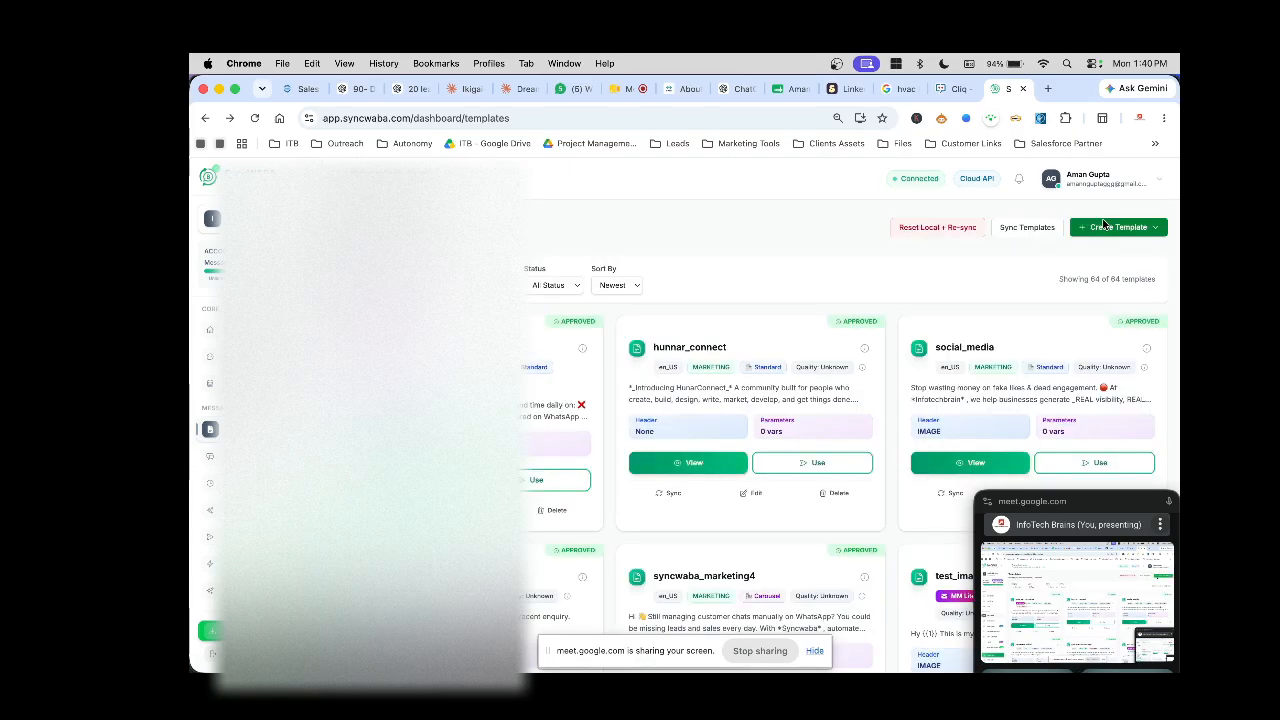
- Start a new carousel template and go to its template name field
{"action": "left_click", "coordinate": [1110, 226]}
{"action": "left_click", "coordinate": [1075, 336]}
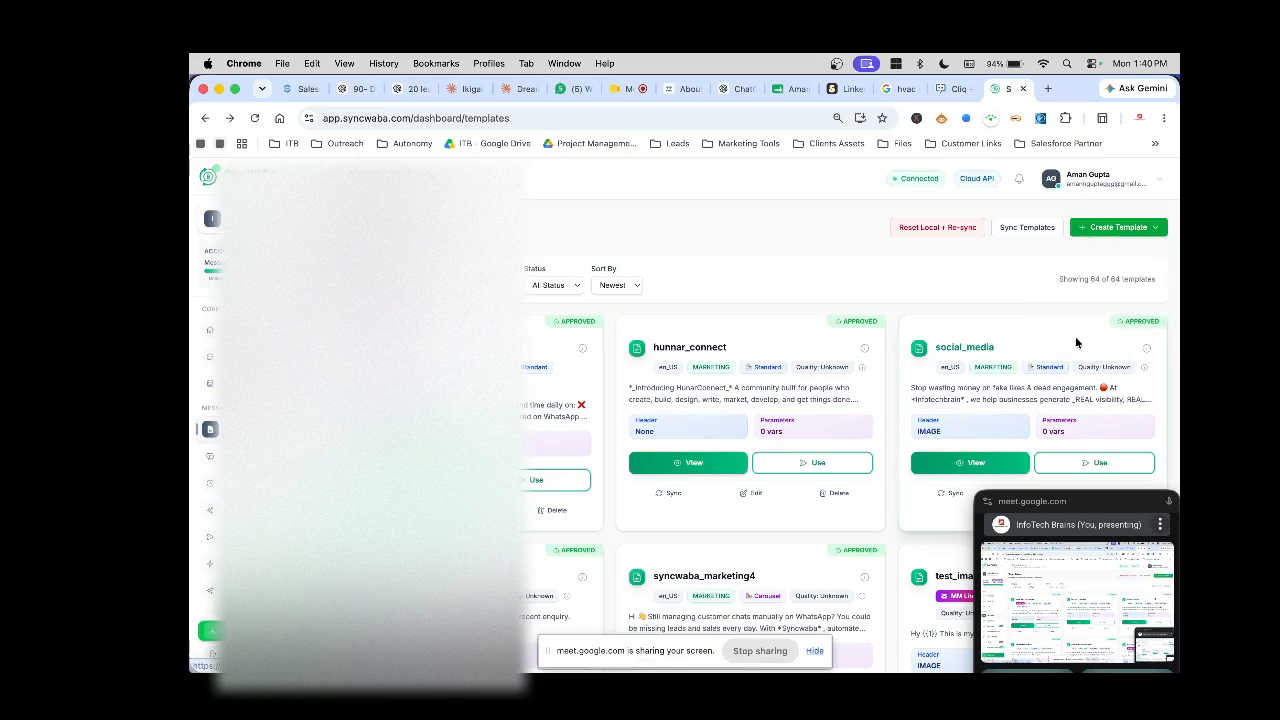
{"action": "left_click", "coordinate": [598, 370]}
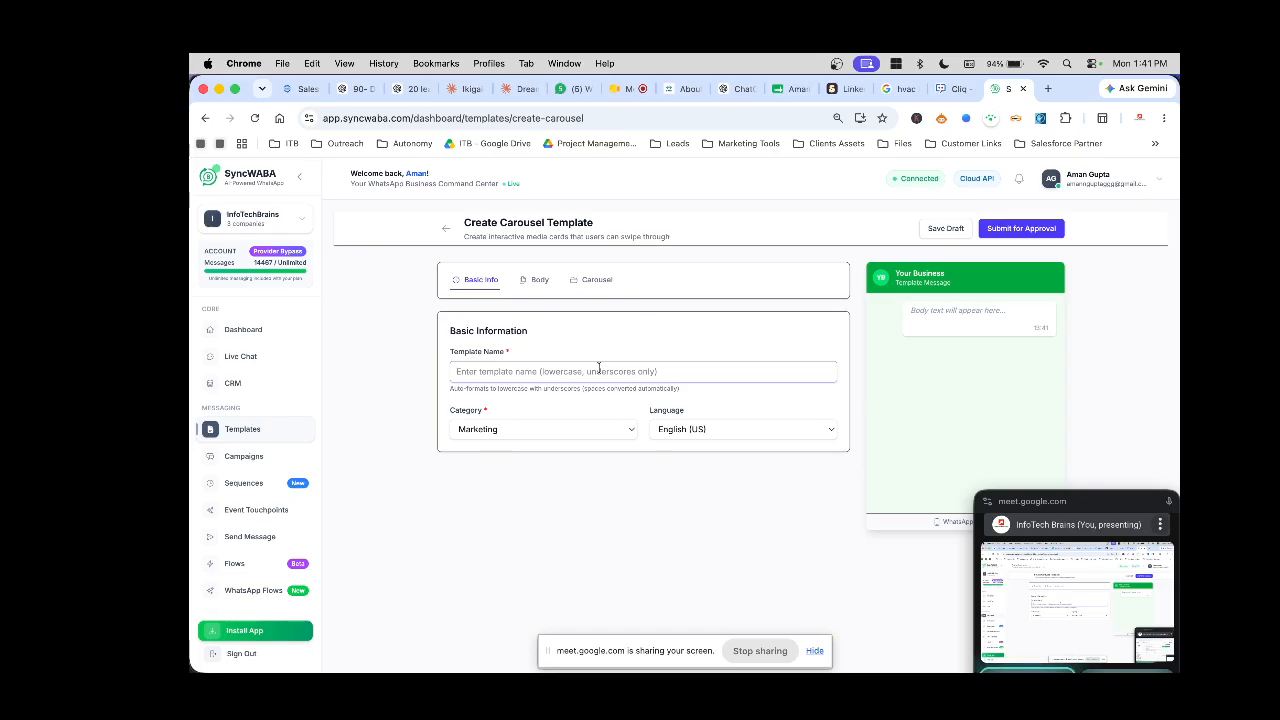
- Switch to WhatsApp Web in the other browser window and look through the chats for a carousel message example
{"action": "left_click", "coordinate": [572, 89]}
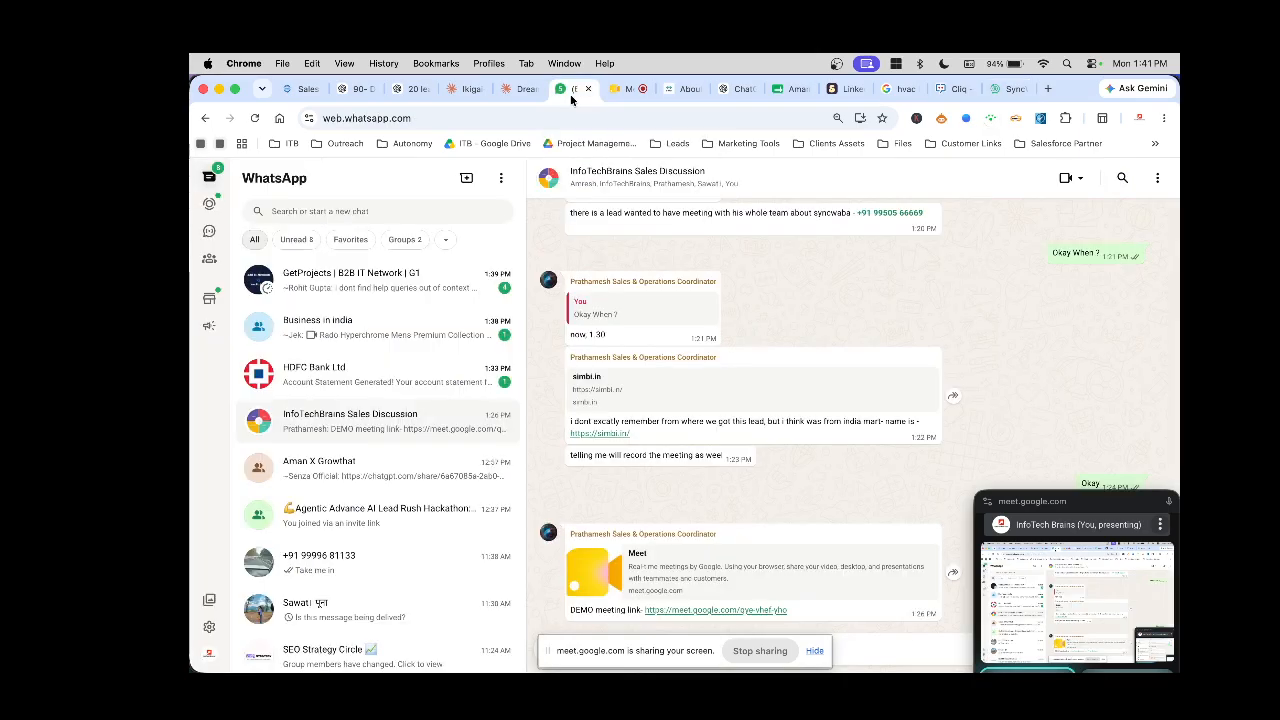
{"action": "key", "text": "super+grave"}
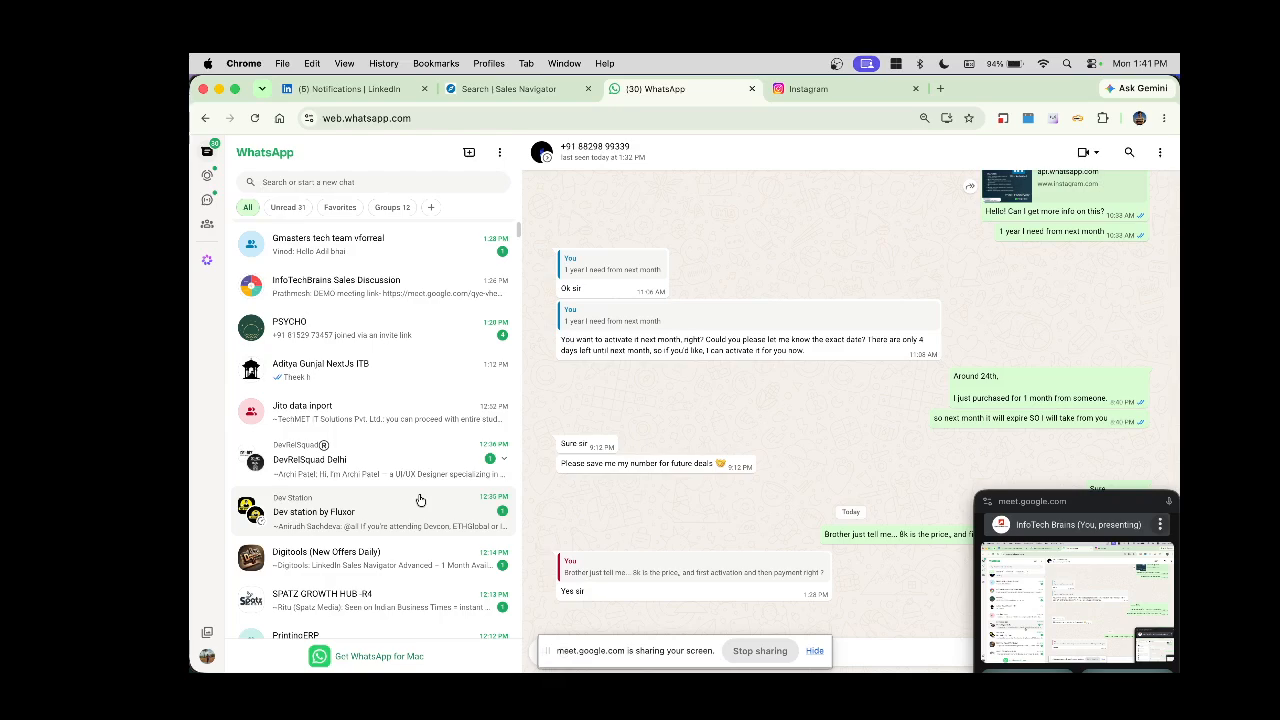
{"action": "scroll", "coordinate": [405, 510], "scroll_direction": "down", "scroll_amount": 10}
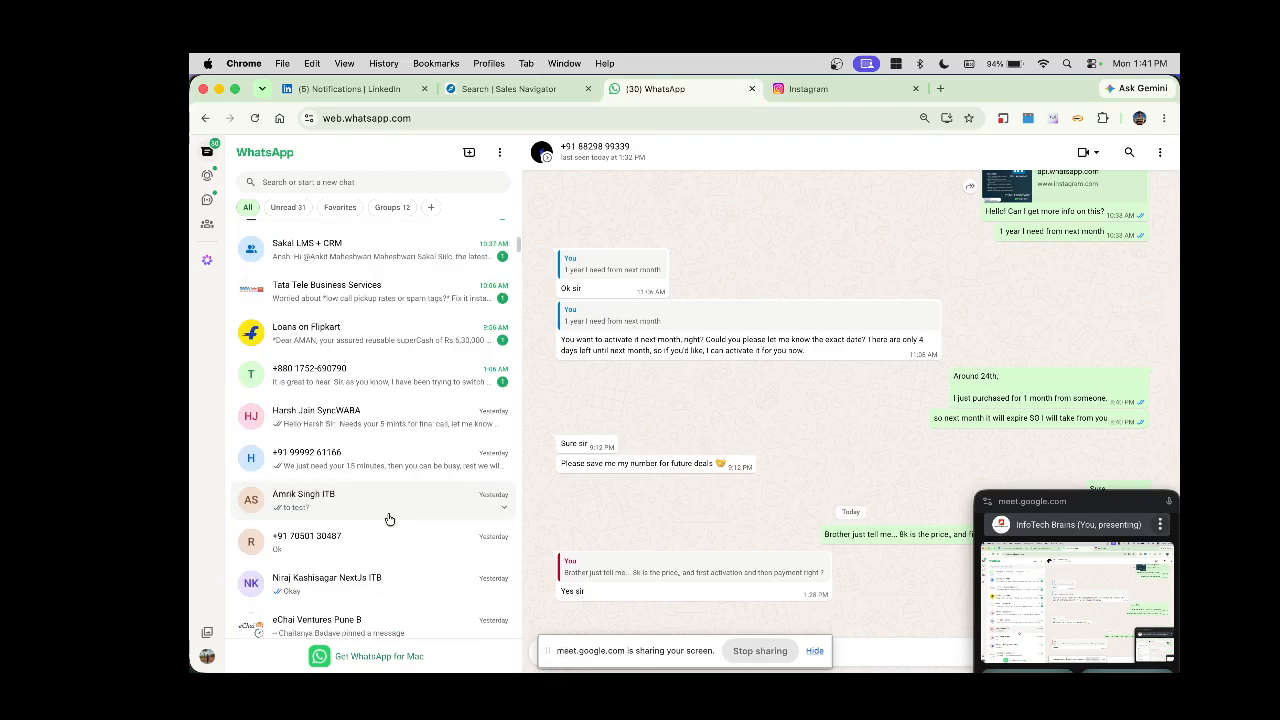
{"action": "scroll", "coordinate": [370, 520], "scroll_direction": "down", "scroll_amount": 4}
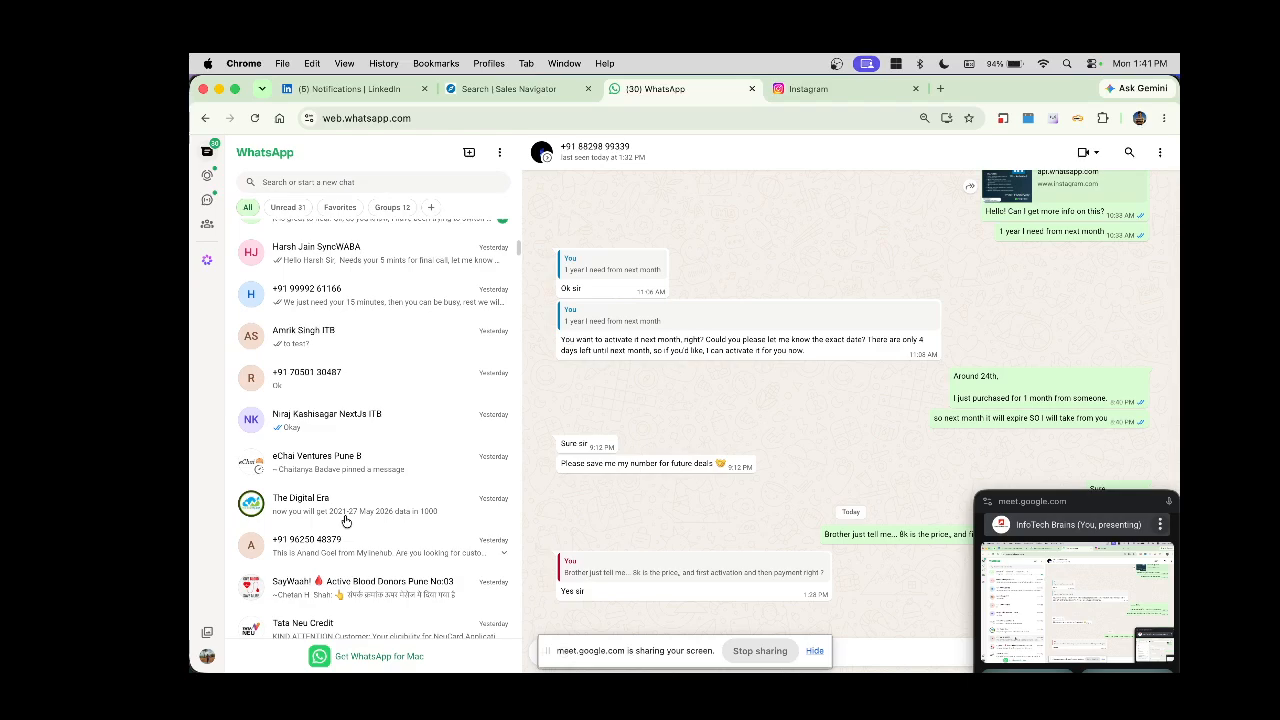
{"action": "left_click", "coordinate": [345, 545]}
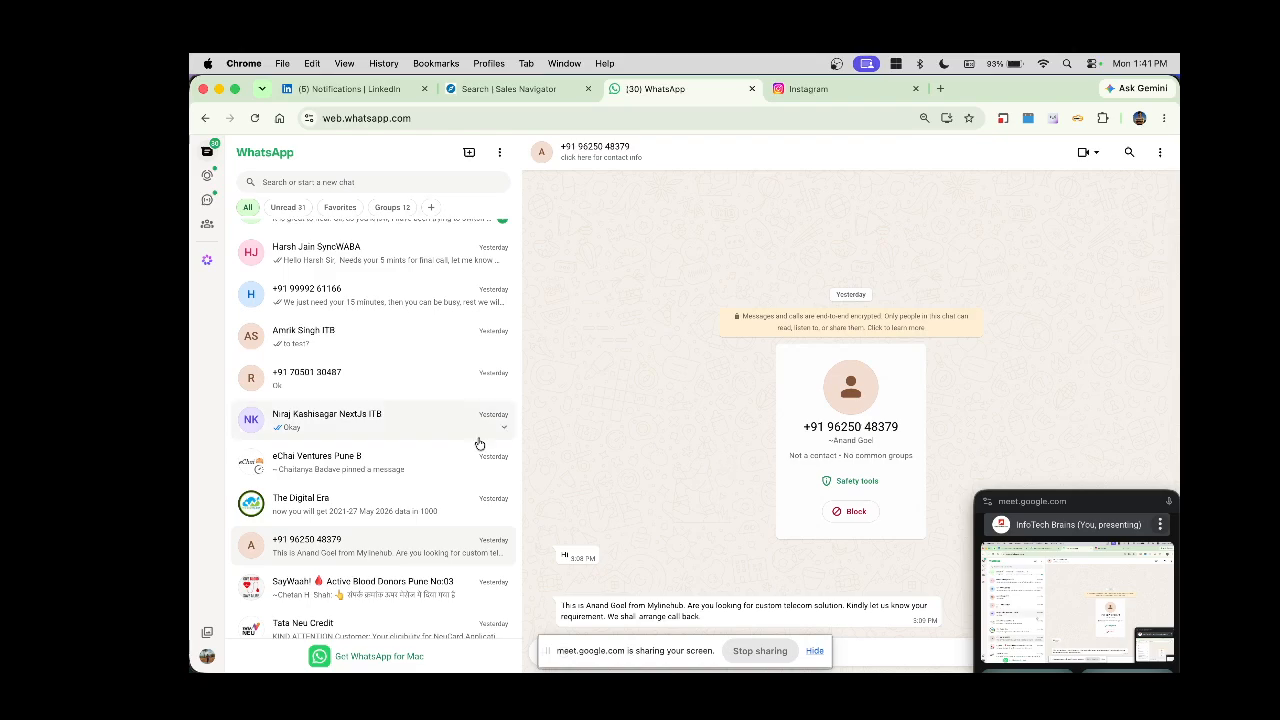
{"action": "scroll", "coordinate": [404, 379], "scroll_direction": "down", "scroll_amount": 1}
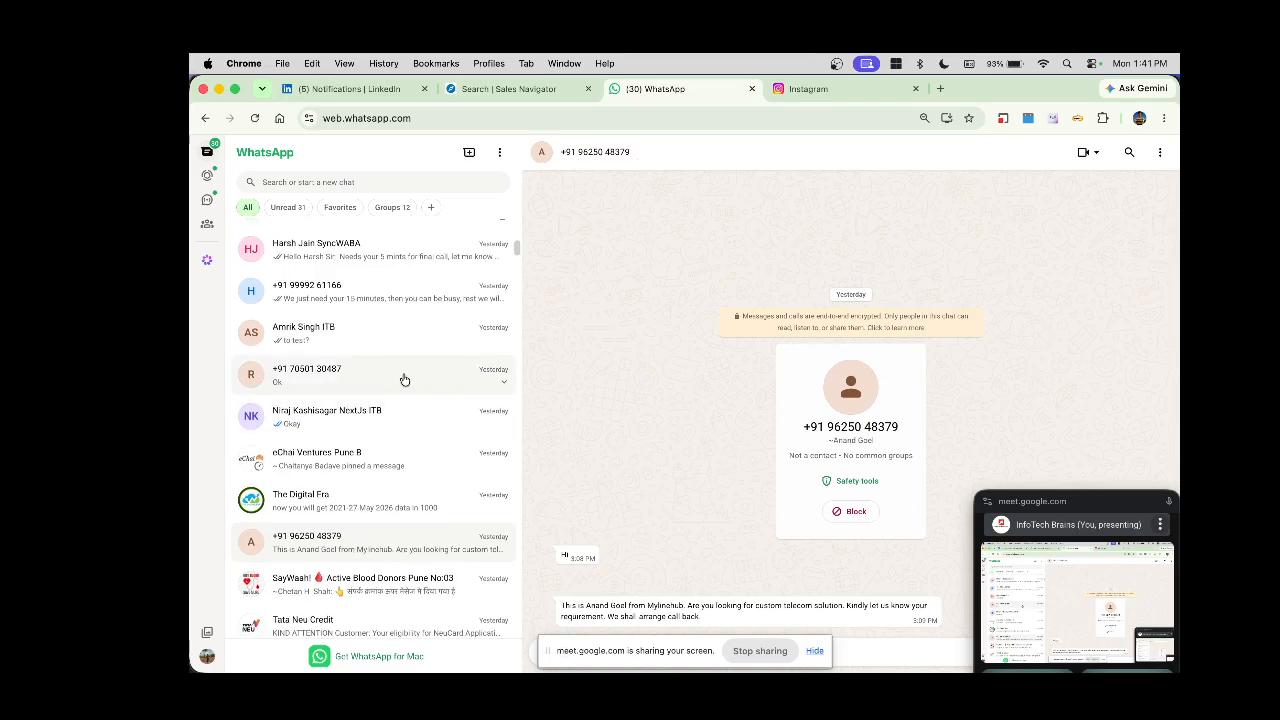
- Open the business chat offering MCA and GST databases and browse its service carousel cards forward and back
{"action": "left_click", "coordinate": [404, 379]}
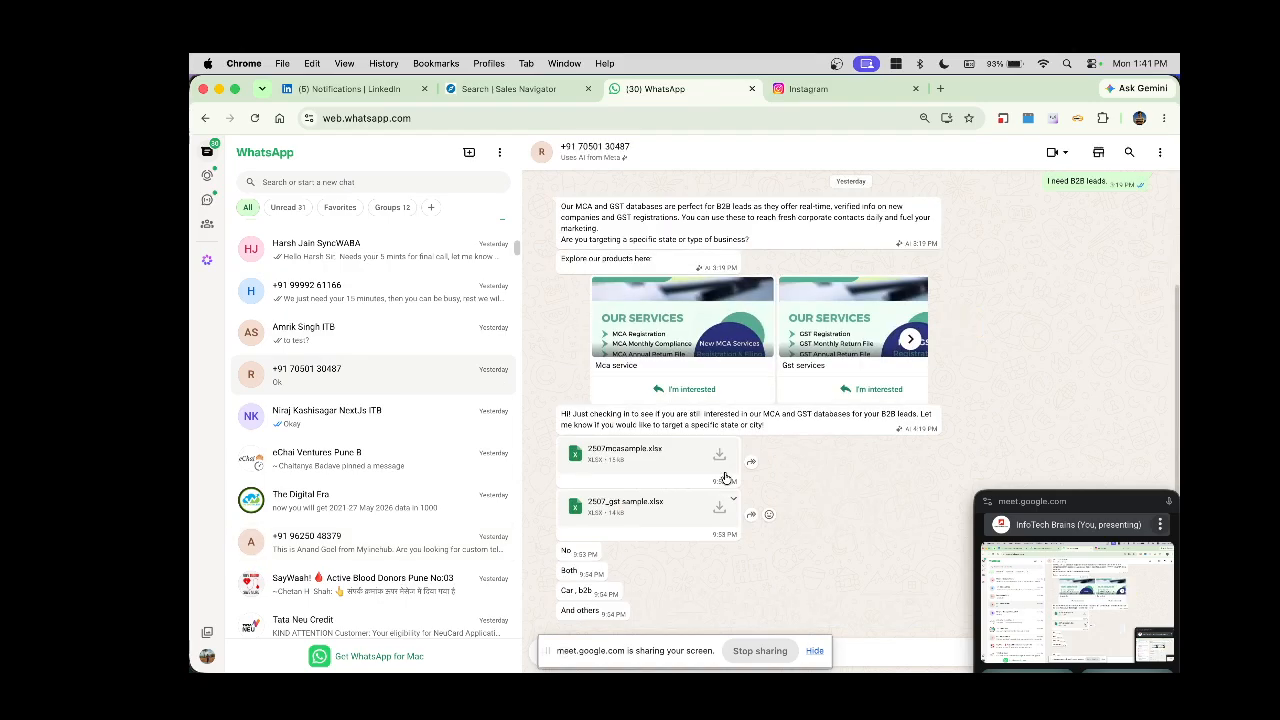
{"action": "scroll", "coordinate": [725, 478], "scroll_direction": "up", "scroll_amount": 1}
{"action": "left_click", "coordinate": [908, 405]}
{"action": "left_click", "coordinate": [572, 403]}
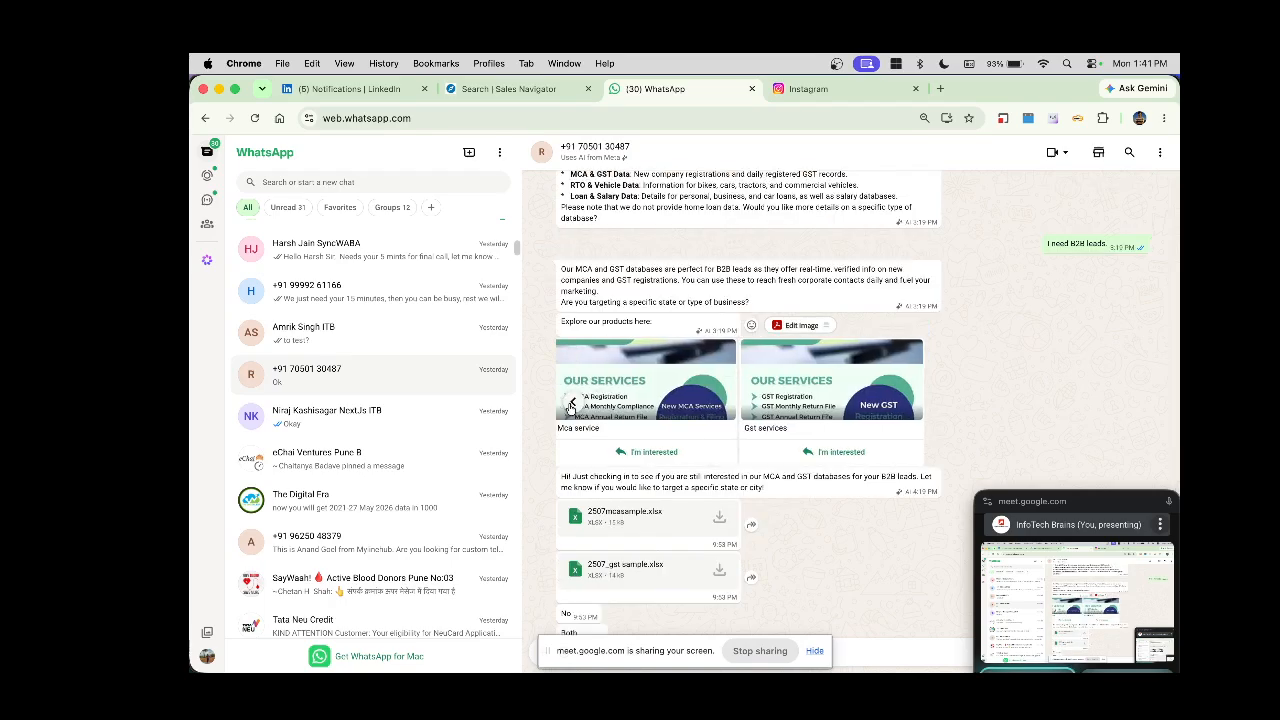
{"action": "left_click", "coordinate": [572, 405]}
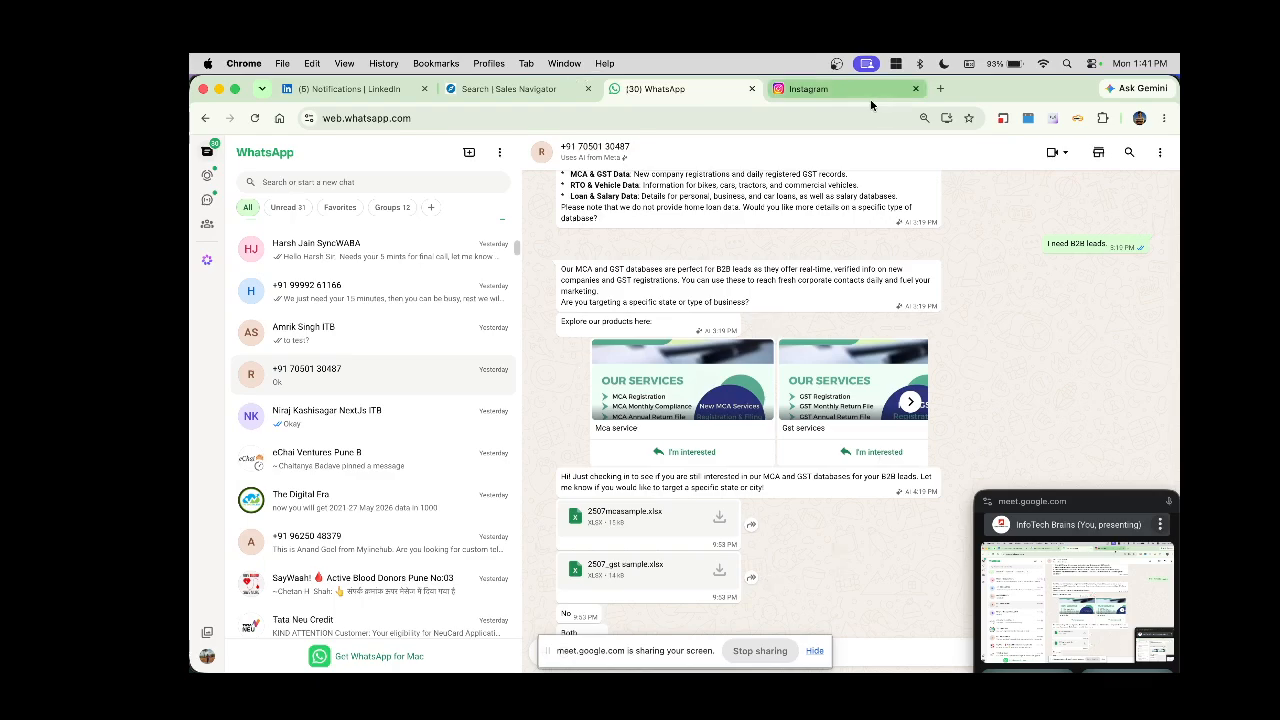
- Return to the Create Carousel Template page of SyncWABA in the first browser window
{"action": "key", "text": "super+Tab"}
{"action": "key", "text": "super+shift+Tab"}
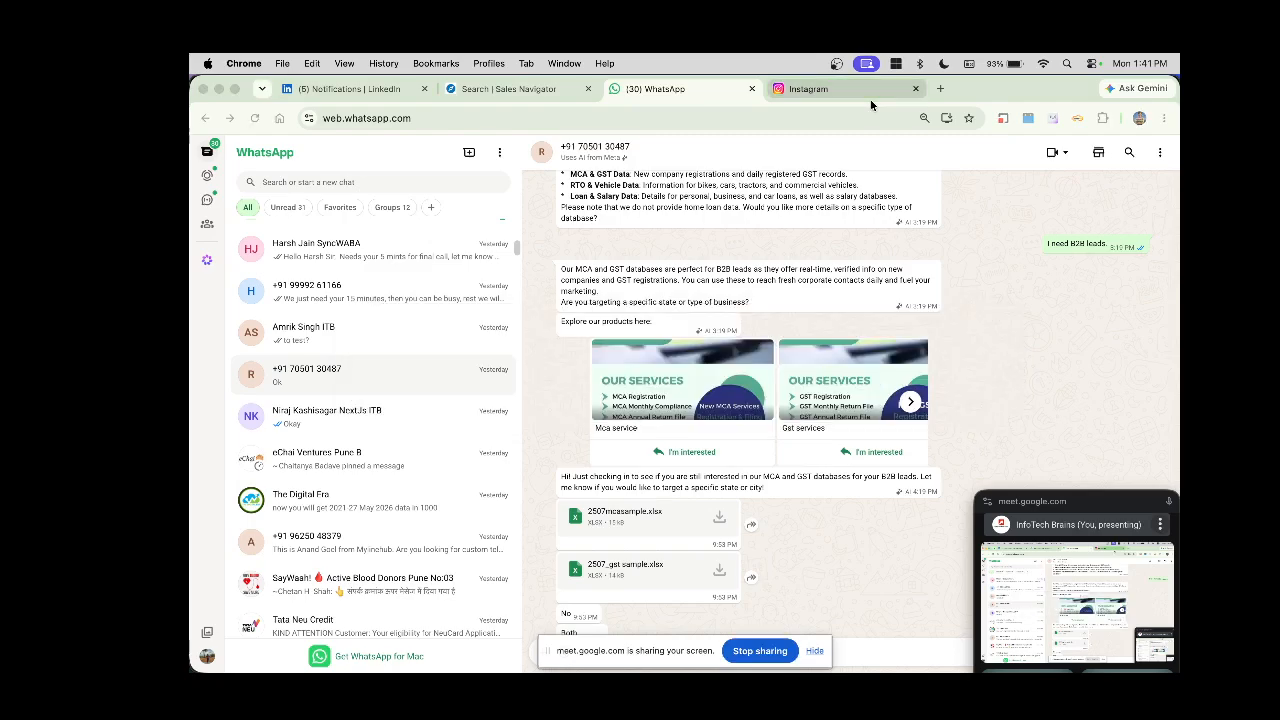
{"action": "key", "text": "alt+shift+g"}
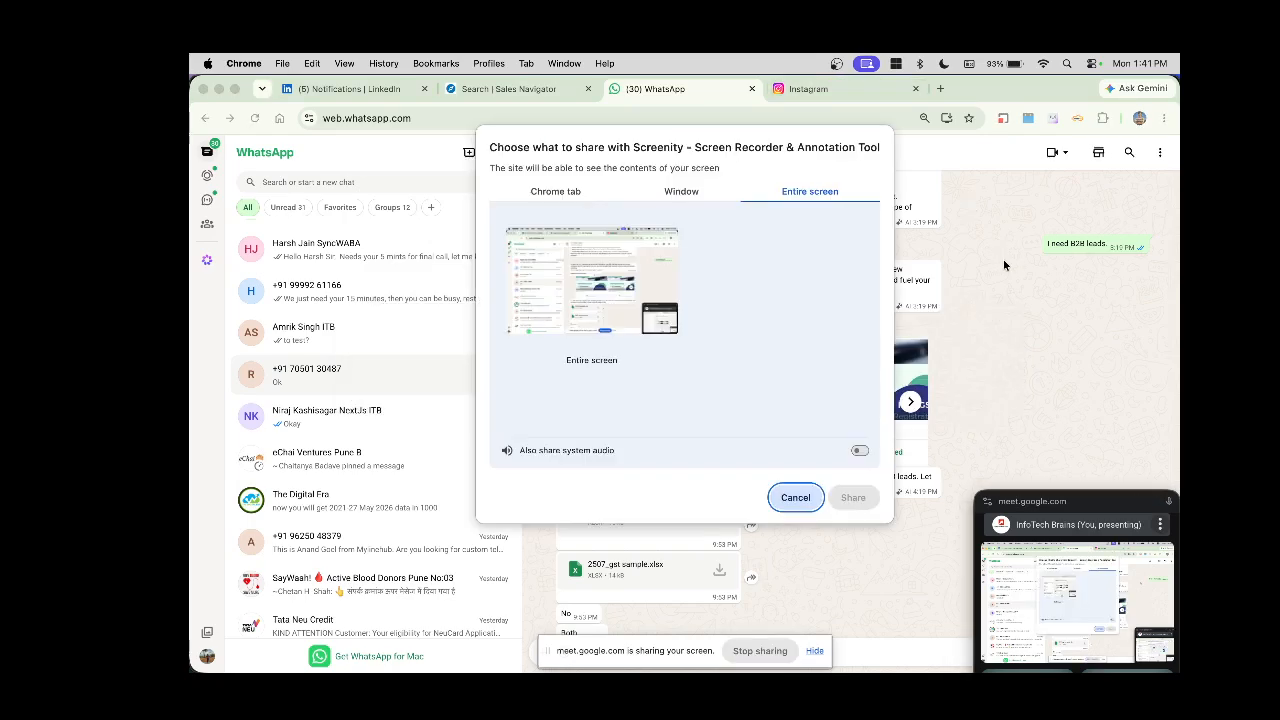
{"action": "key", "text": "super+grave"}
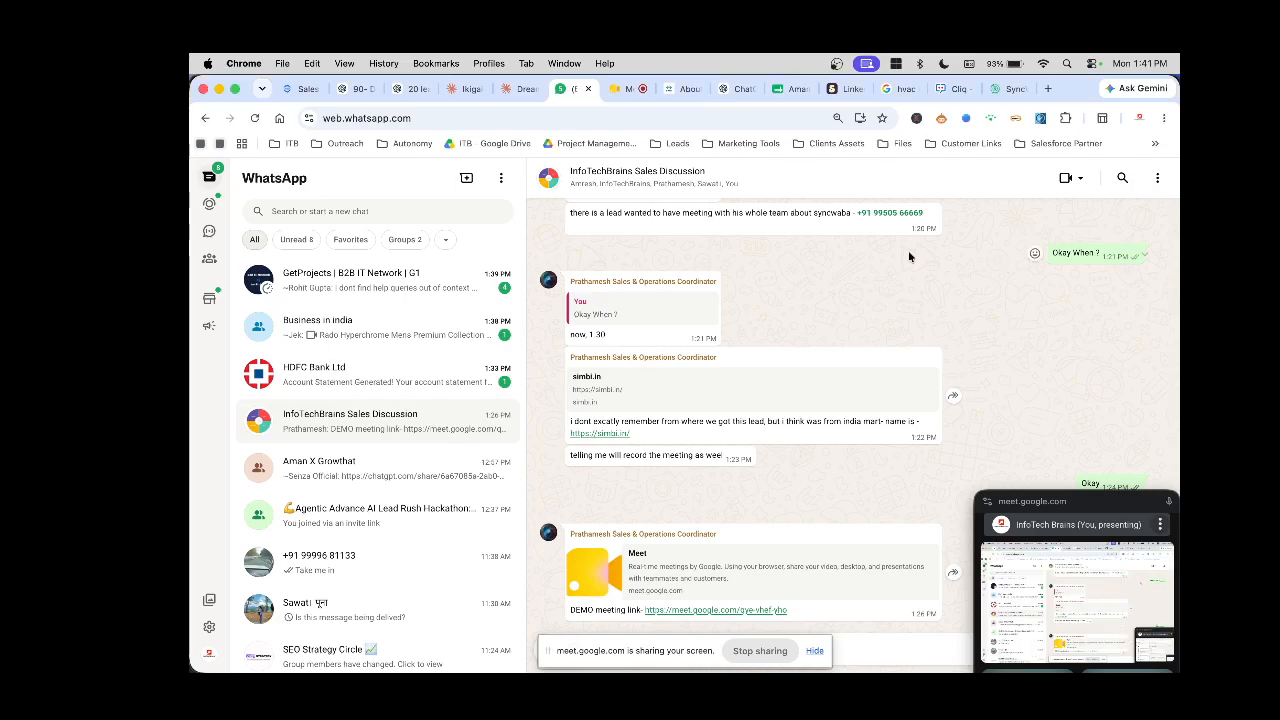
{"action": "key", "text": "super+9"}
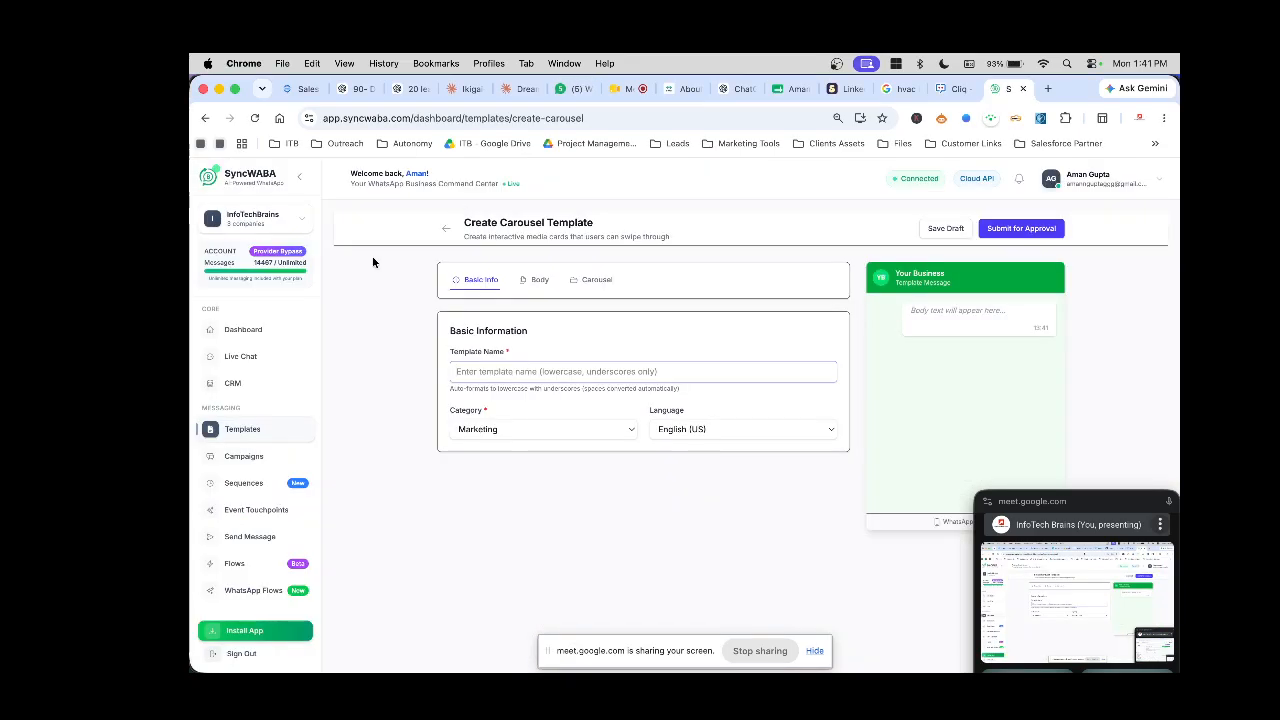
- Create a new campaign and name it "Summer sale"
{"action": "left_click", "coordinate": [246, 457]}
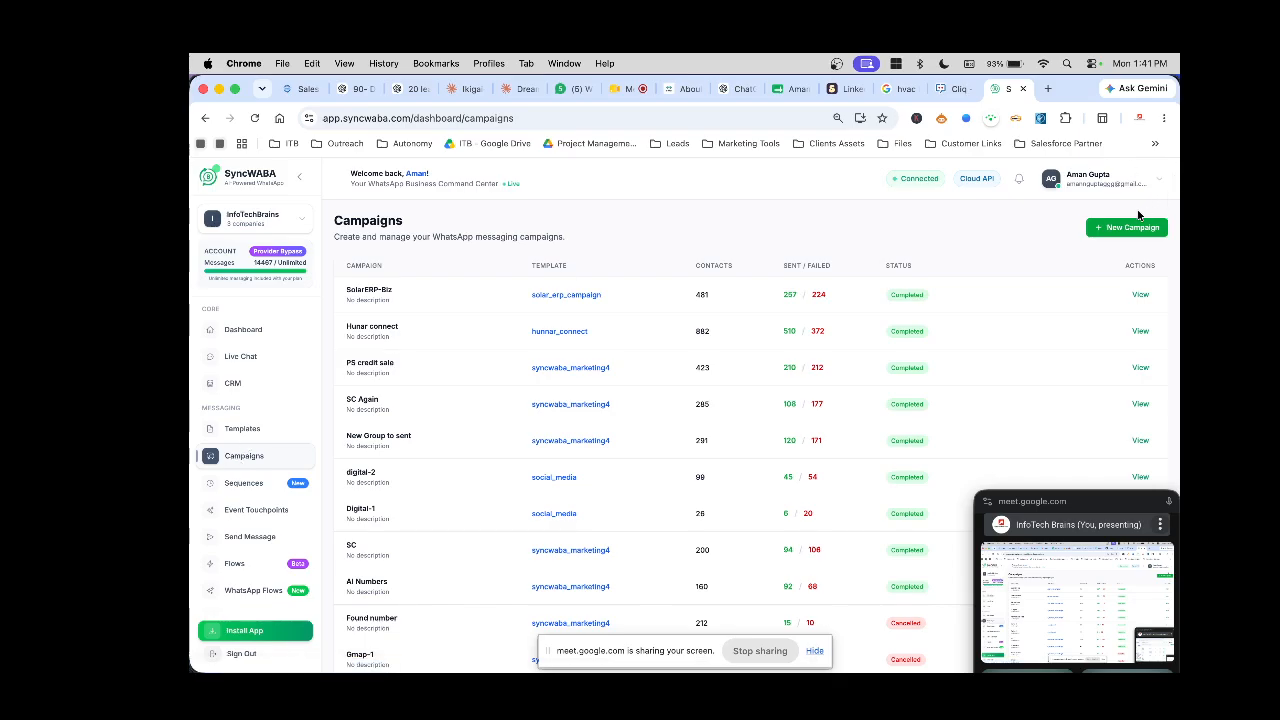
{"action": "left_click", "coordinate": [1112, 228]}
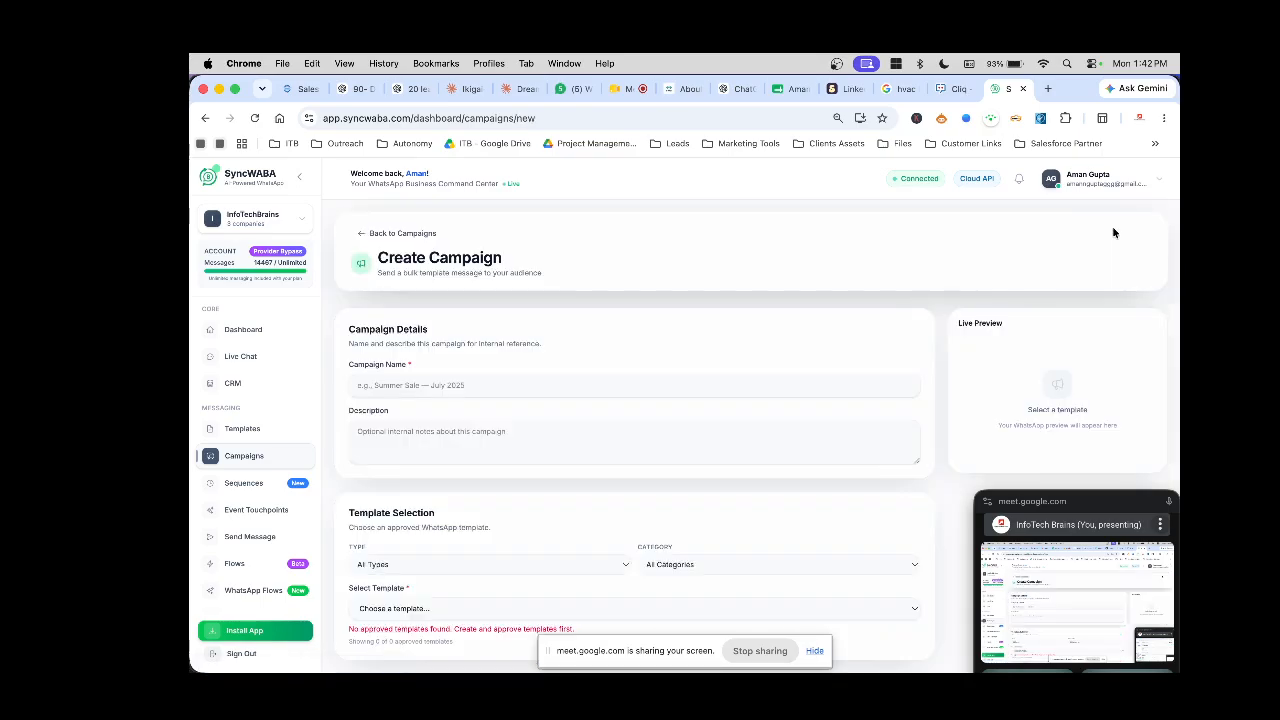
{"action": "left_click", "coordinate": [479, 384]}
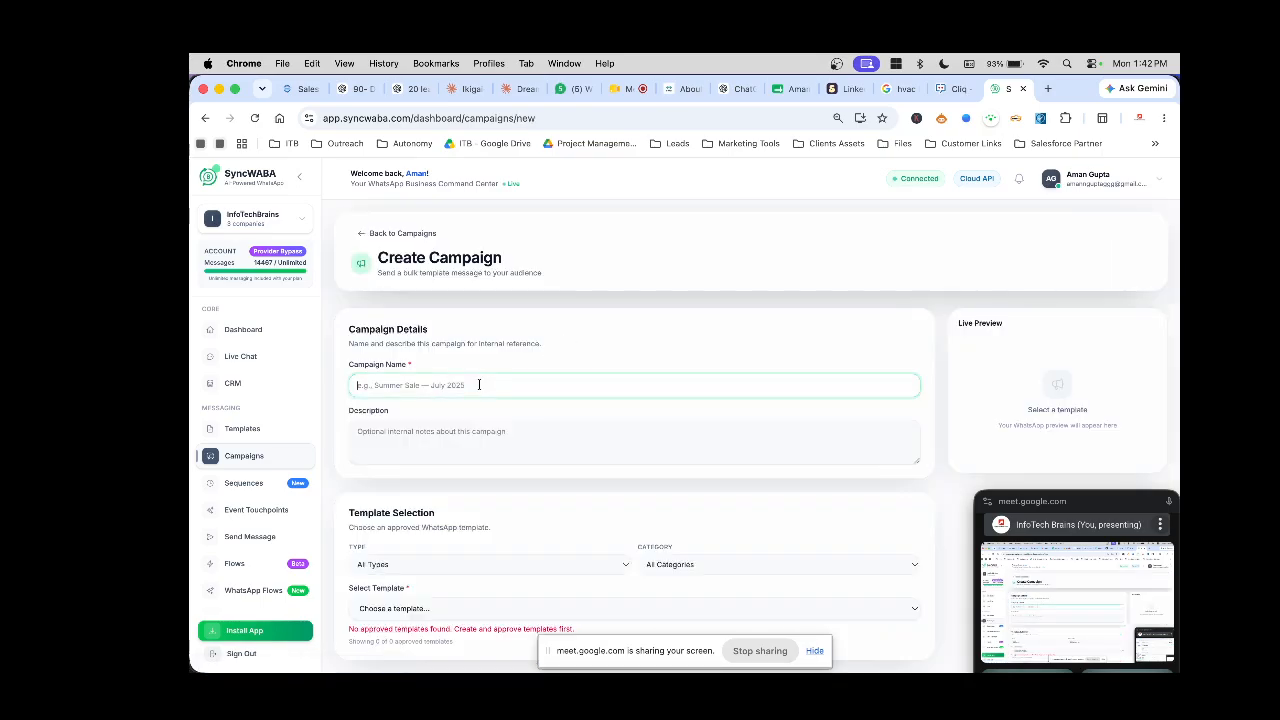
{"action": "type", "text": "Summer"}
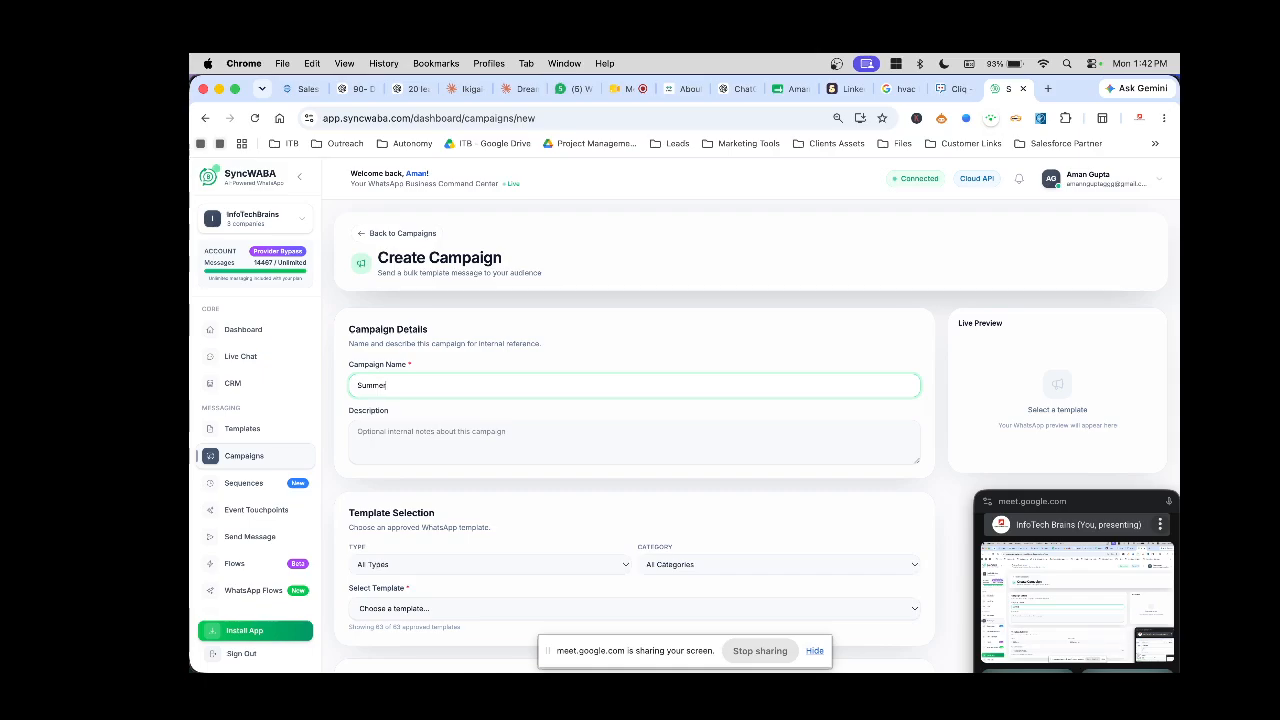
{"action": "type", "text": " sale"}
- Review the available template types in the campaign's template selection, keeping All Types
{"action": "scroll", "coordinate": [591, 455], "scroll_direction": "down", "scroll_amount": 5}
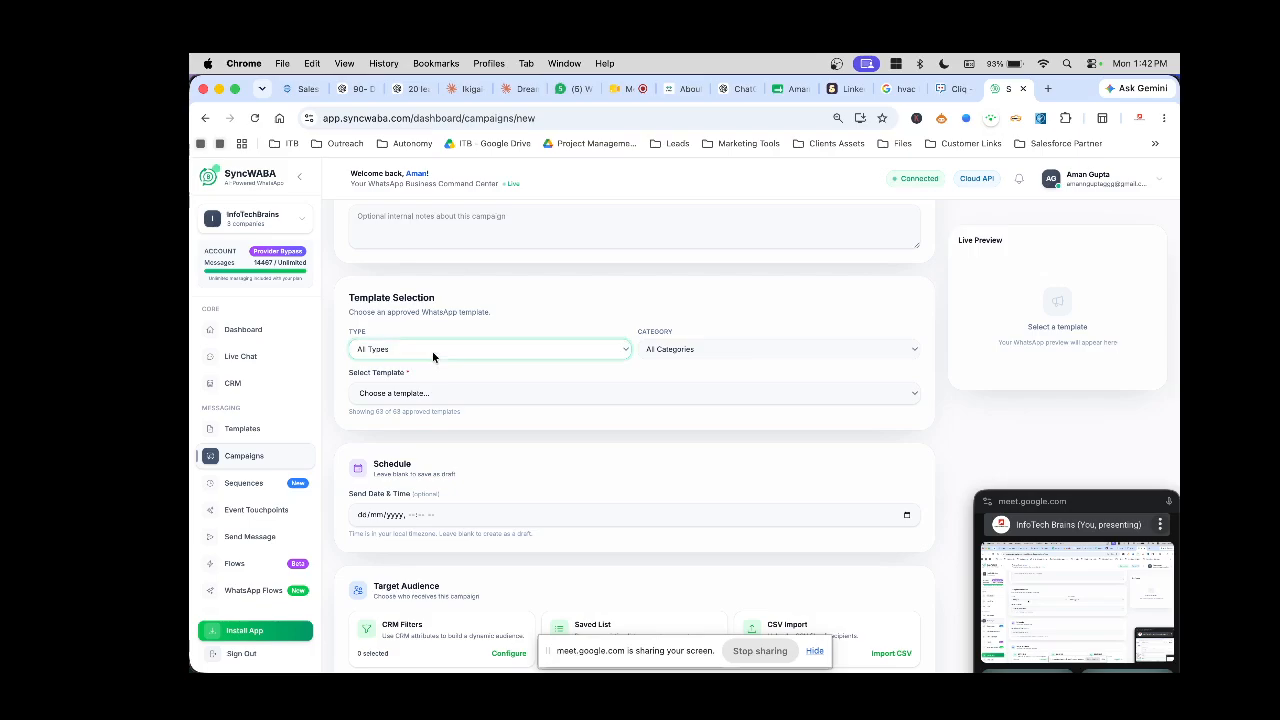
{"action": "left_click", "coordinate": [432, 351]}
{"action": "left_click", "coordinate": [416, 313]}
{"action": "left_click", "coordinate": [526, 351]}
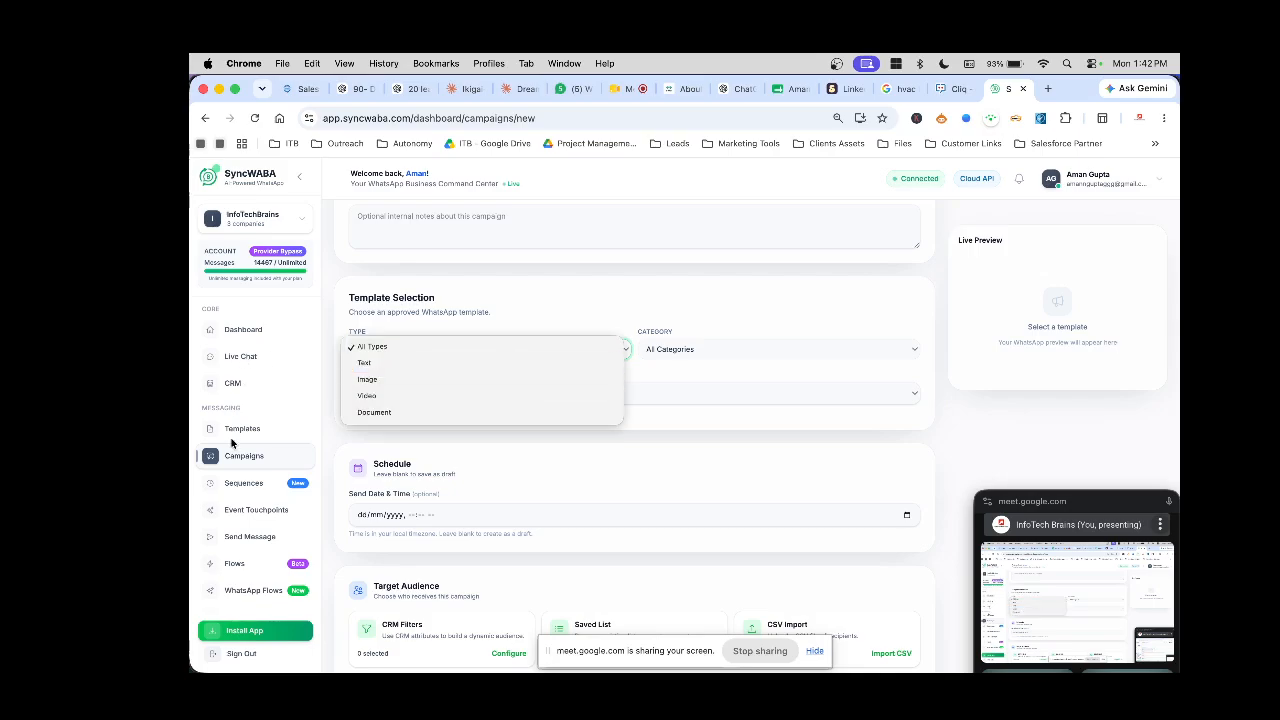
{"action": "left_click", "coordinate": [506, 300]}
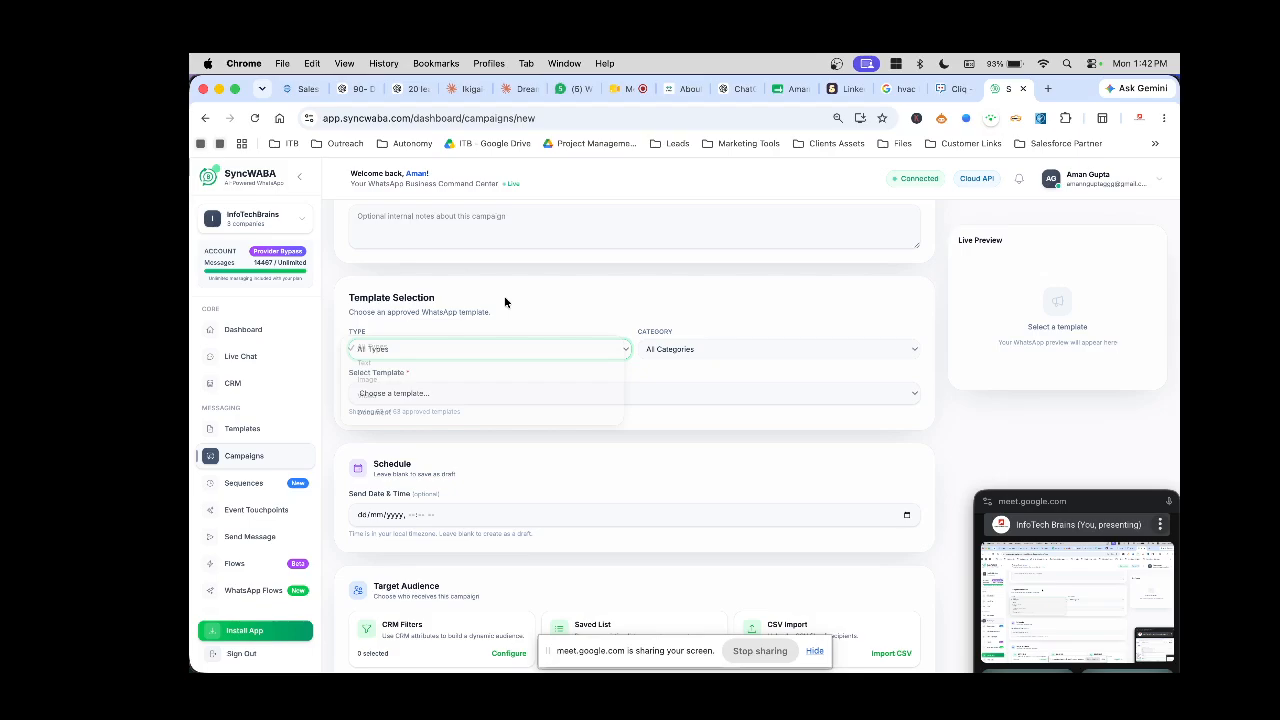
- Look through the approved templates and select order_confirmation (en_US) for the campaign
{"action": "left_click", "coordinate": [442, 393]}
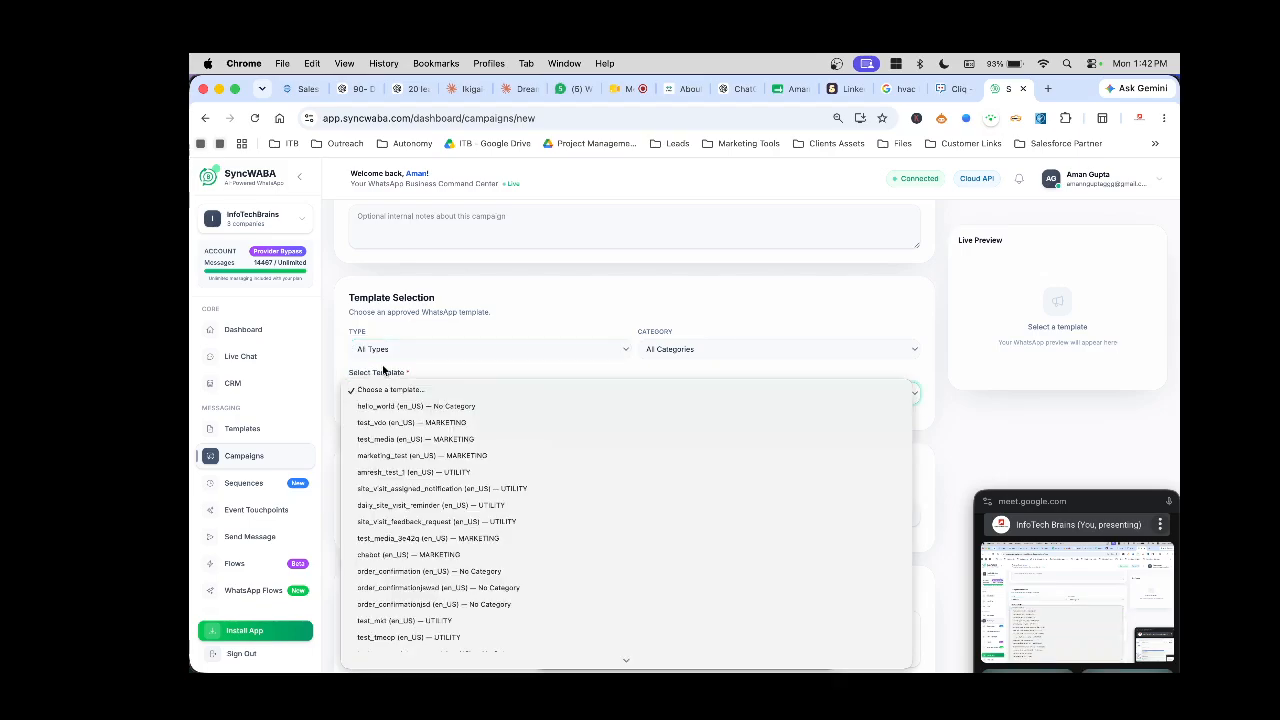
{"action": "scroll", "coordinate": [552, 497], "scroll_direction": "down", "scroll_amount": 5}
{"action": "scroll", "coordinate": [552, 497], "scroll_direction": "down", "scroll_amount": 5}
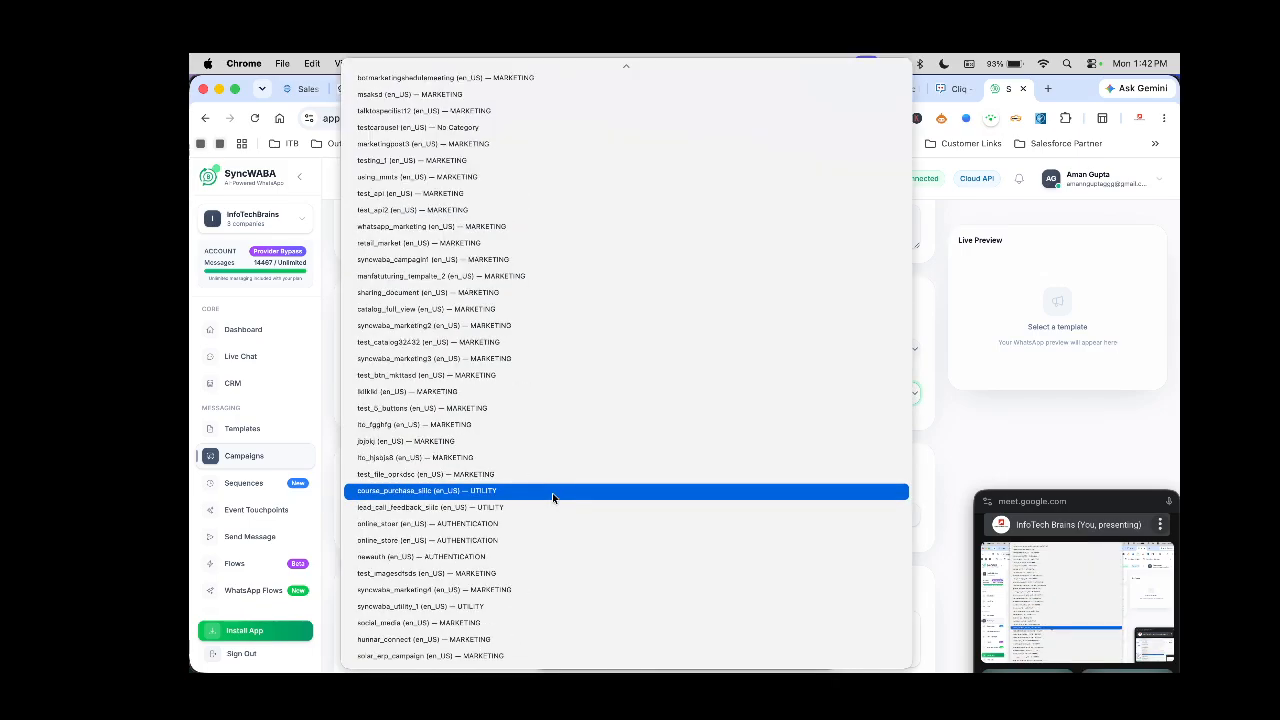
{"action": "scroll", "coordinate": [552, 497], "scroll_direction": "up", "scroll_amount": 8}
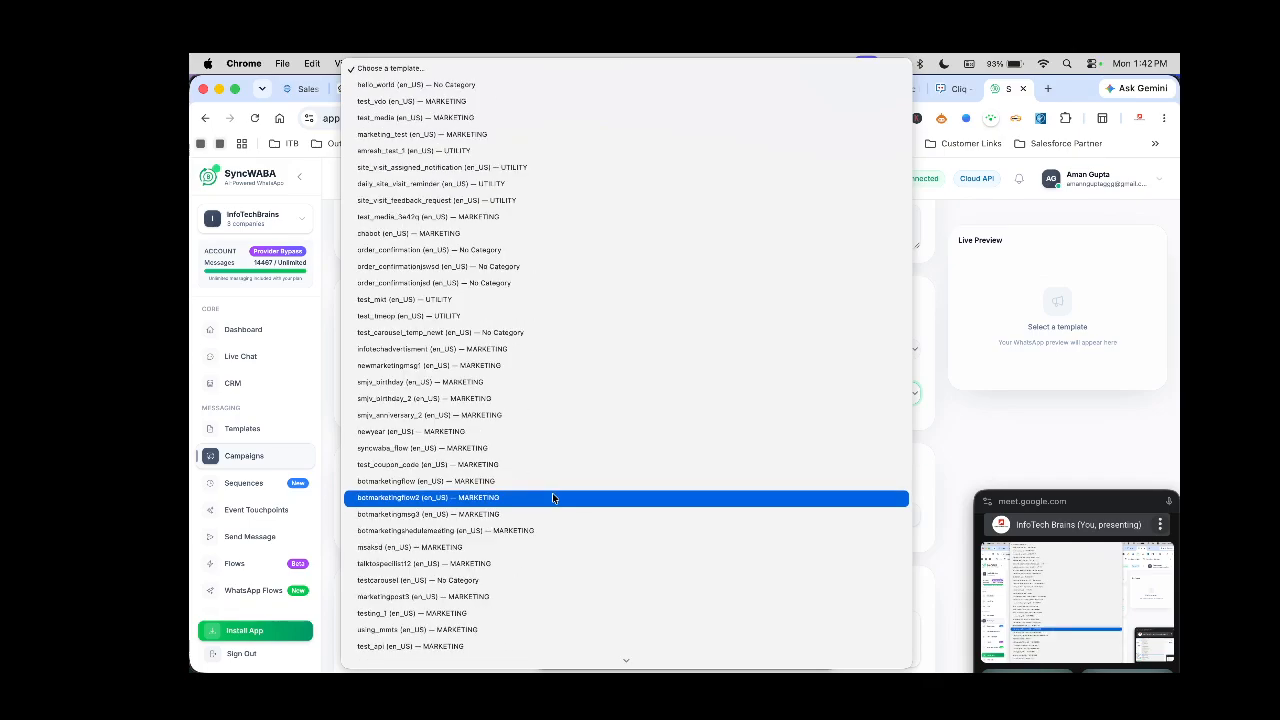
{"action": "left_click", "coordinate": [428, 250]}
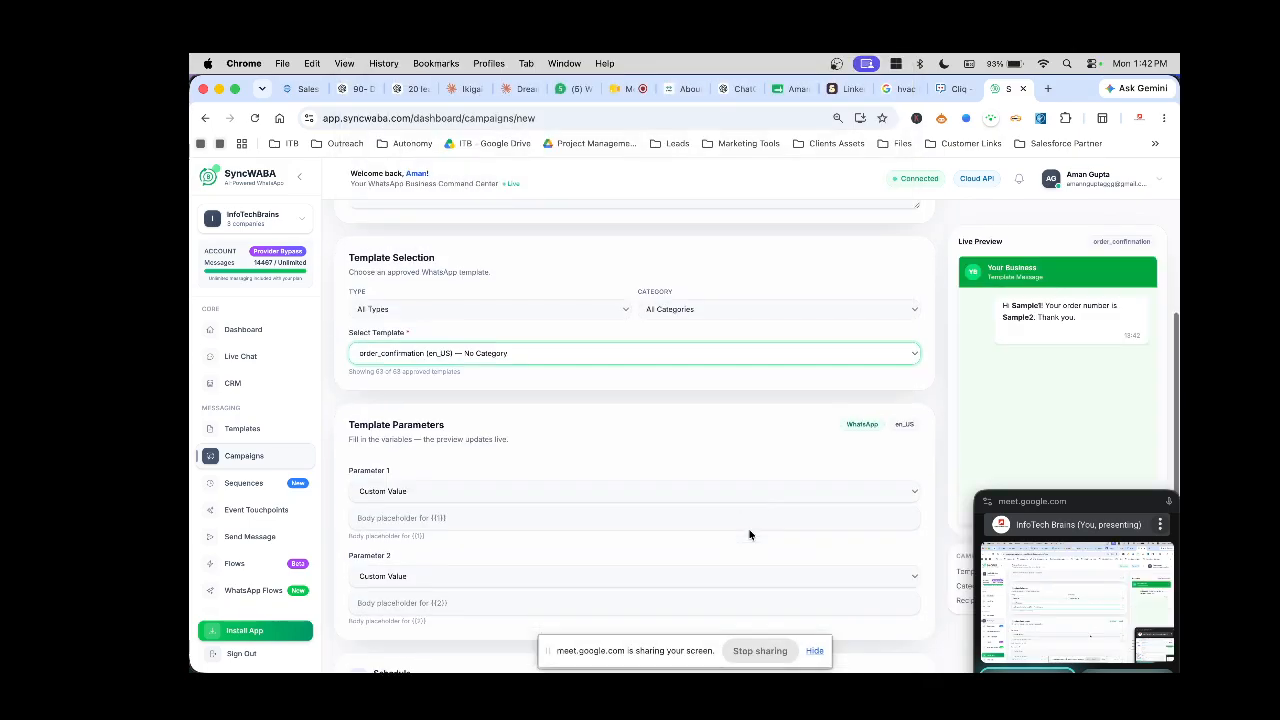
- Examine the order_confirmation parameters and highlight the Sample1 and Sample2 placeholders in the live preview
{"action": "scroll", "coordinate": [720, 480], "scroll_direction": "down", "scroll_amount": 2}
{"action": "scroll", "coordinate": [548, 437], "scroll_direction": "down", "scroll_amount": 2}
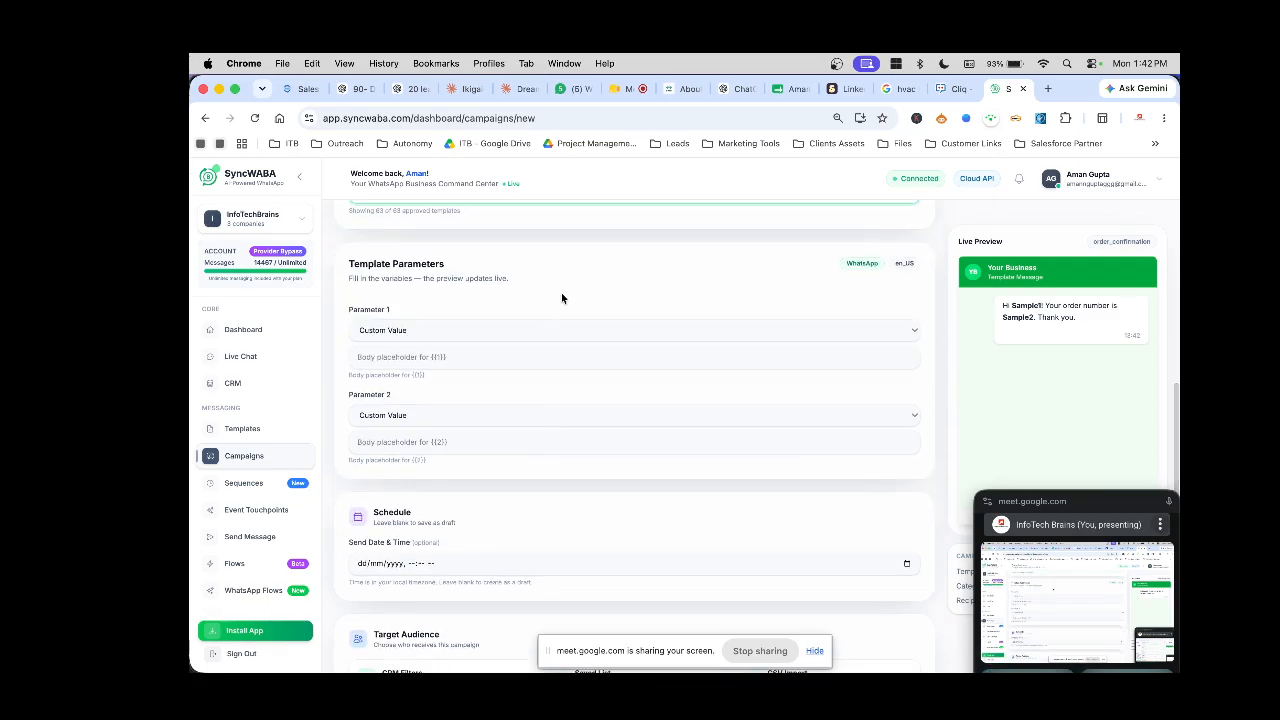
{"action": "scroll", "coordinate": [561, 297], "scroll_direction": "up", "scroll_amount": 4}
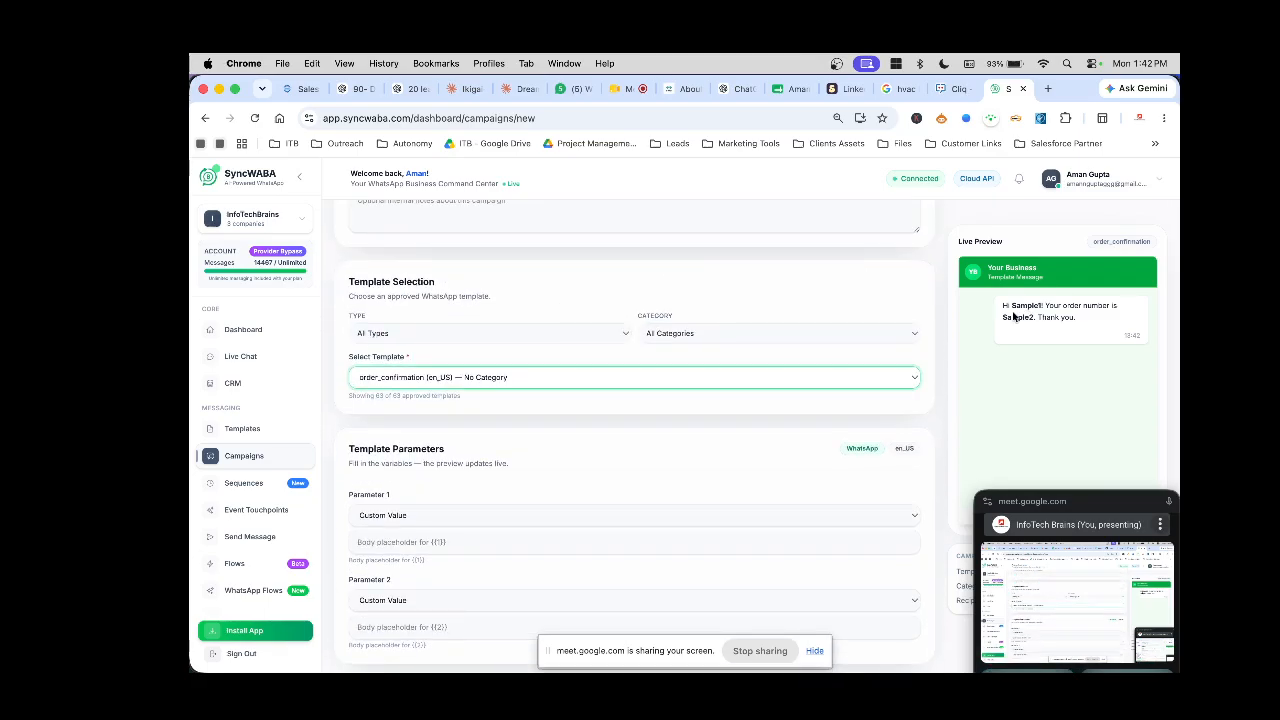
{"action": "double_click", "coordinate": [1022, 304]}
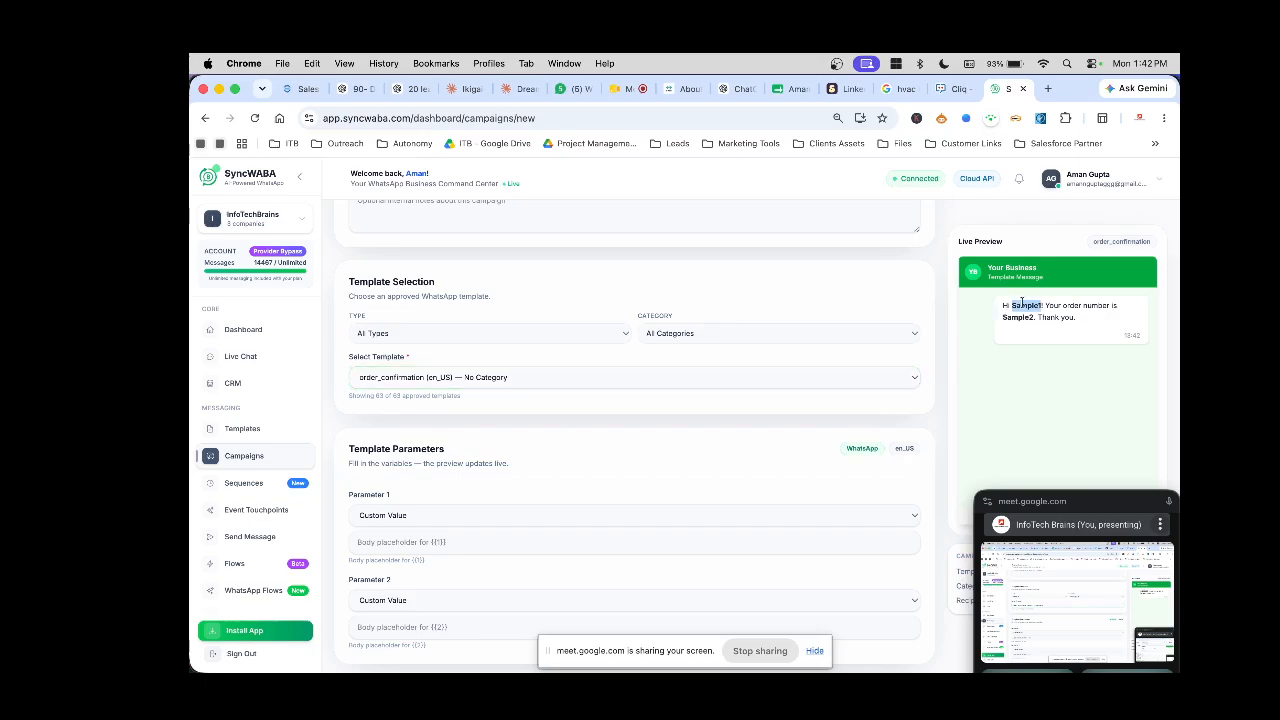
{"action": "double_click", "coordinate": [1038, 305]}
{"action": "double_click", "coordinate": [1016, 317]}
{"action": "scroll", "coordinate": [693, 425], "scroll_direction": "down", "scroll_amount": 3}
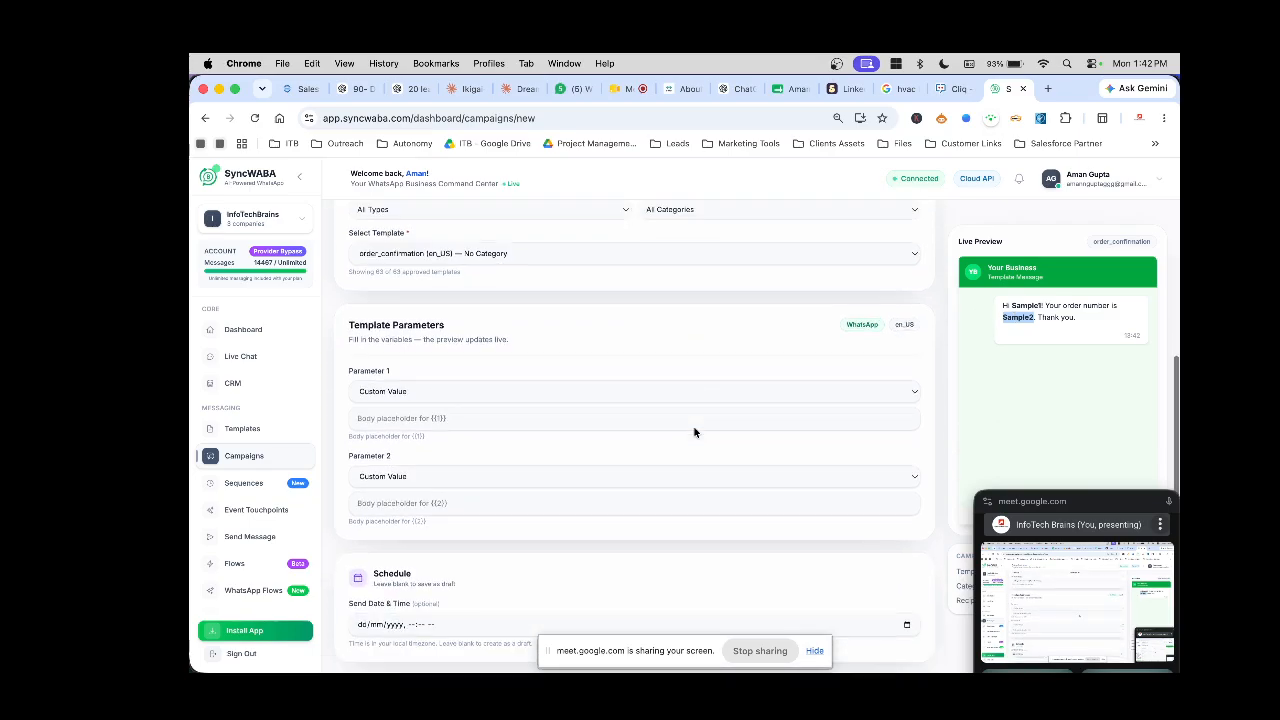
- Map Parameter 1 of the order_confirmation template to the contact's First Name field
{"action": "left_click", "coordinate": [450, 389]}
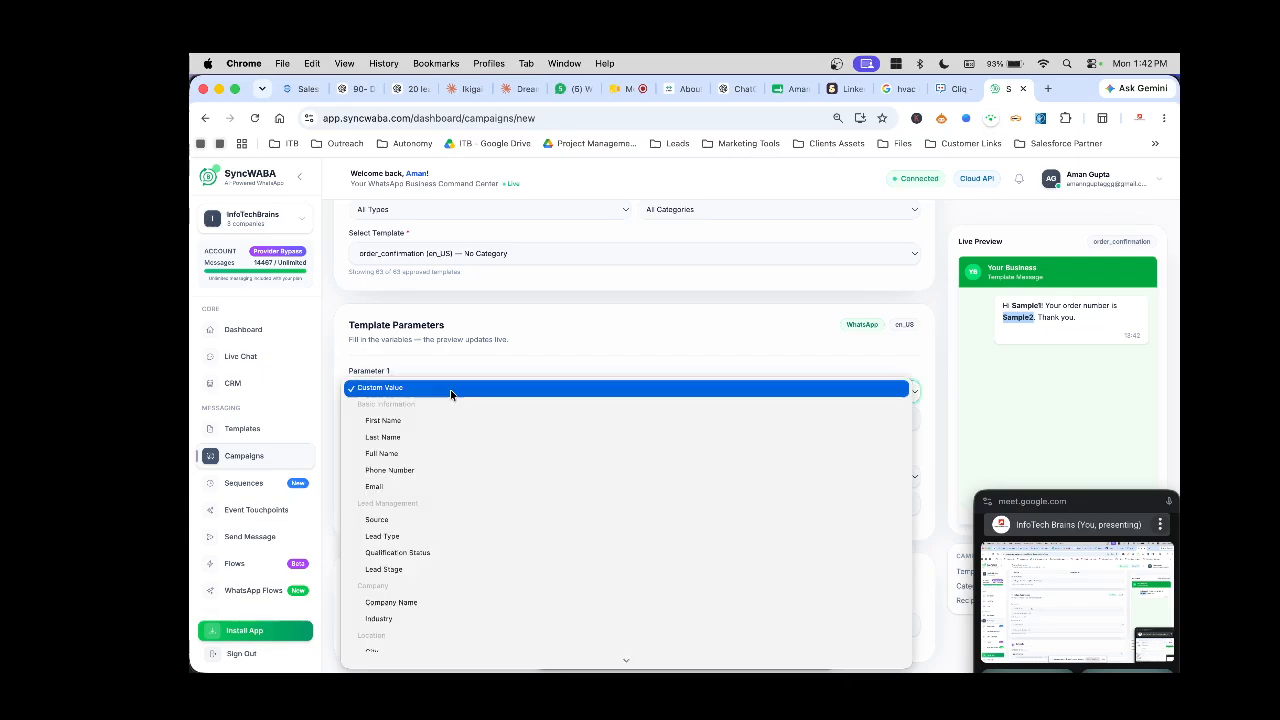
{"action": "left_click", "coordinate": [440, 350]}
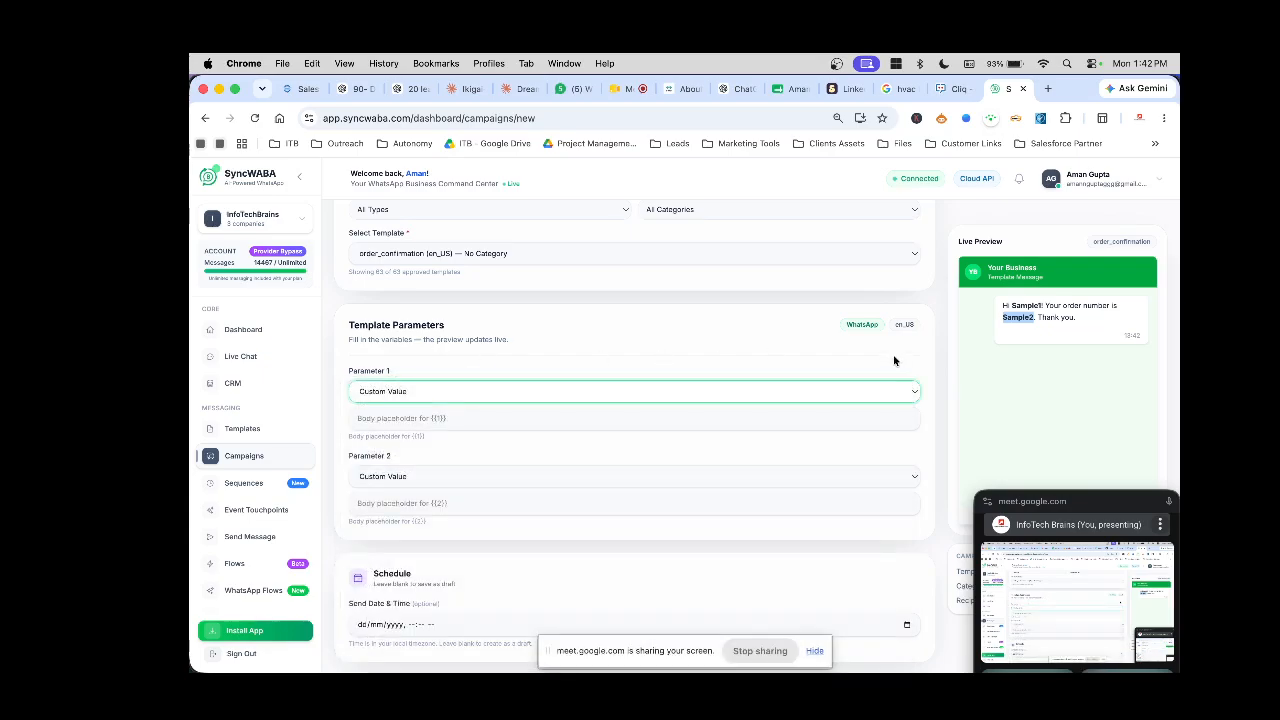
{"action": "left_click", "coordinate": [397, 393]}
{"action": "left_click", "coordinate": [417, 422]}
{"action": "scroll", "coordinate": [445, 441], "scroll_direction": "down", "scroll_amount": 1}
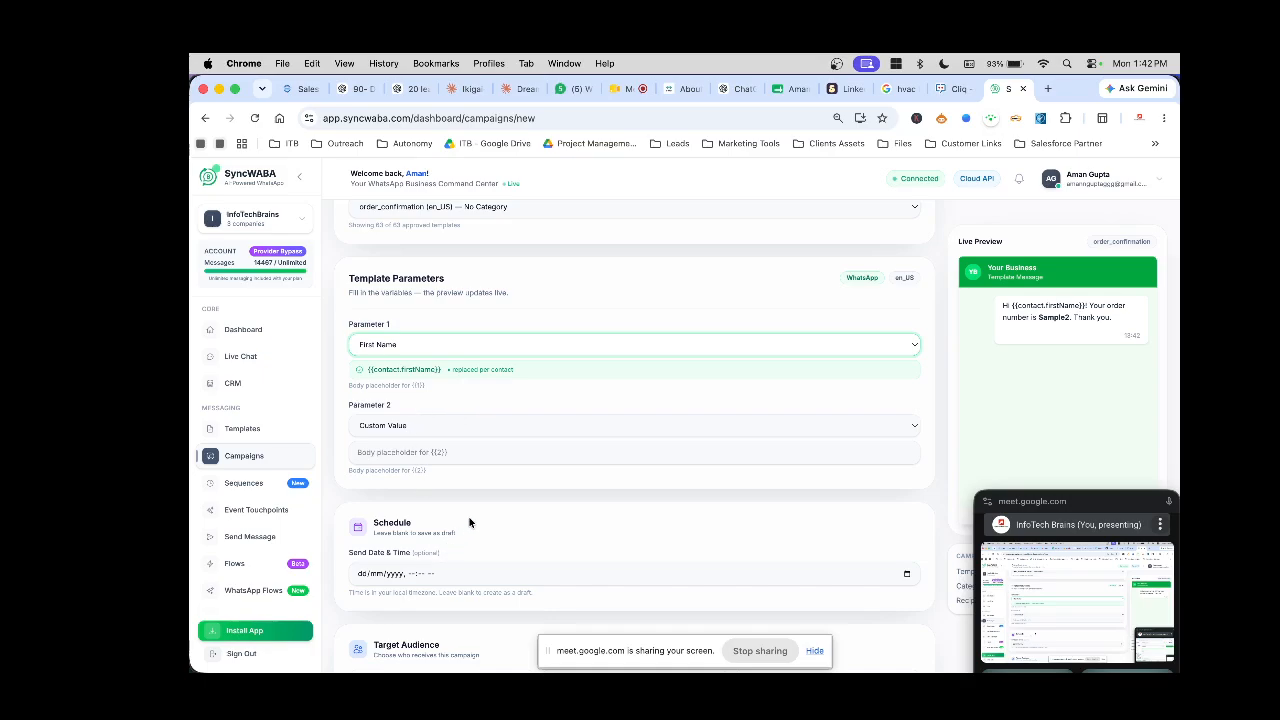
- Change the campaign's template to hello_world (en_US)
{"action": "scroll", "coordinate": [470, 522], "scroll_direction": "up", "scroll_amount": 3}
{"action": "left_click", "coordinate": [432, 364]}
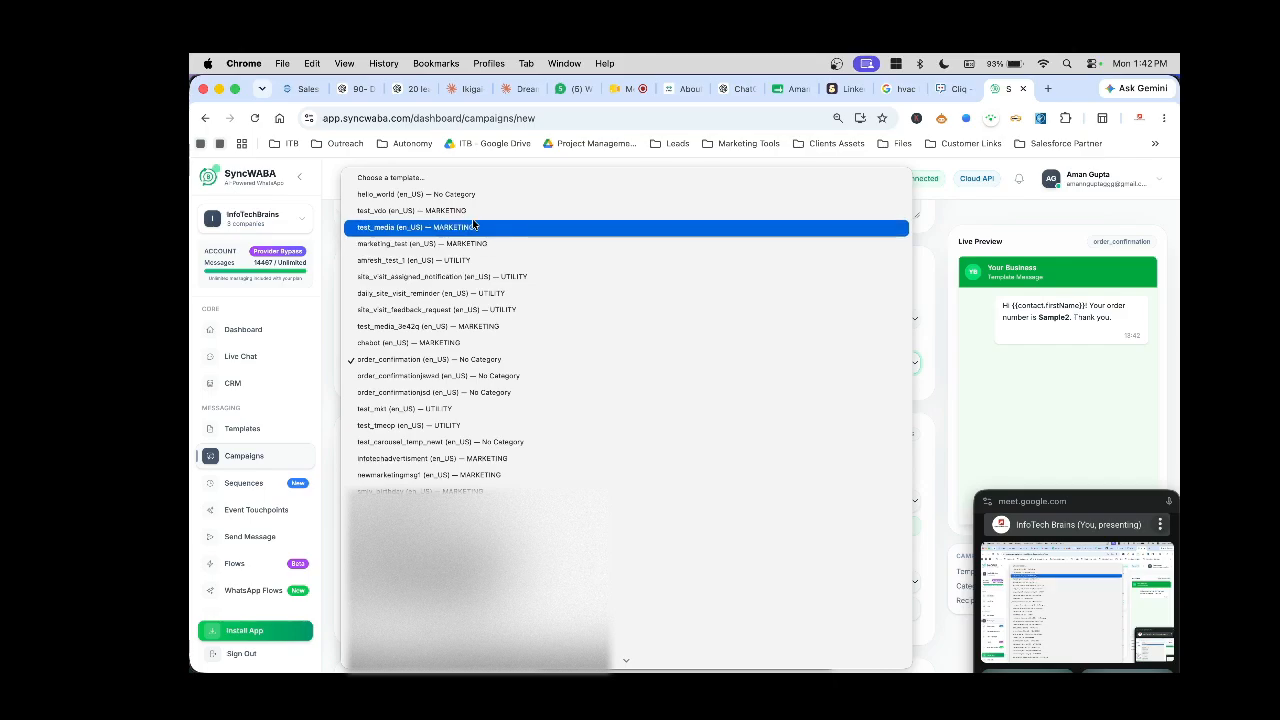
{"action": "left_click", "coordinate": [450, 195]}
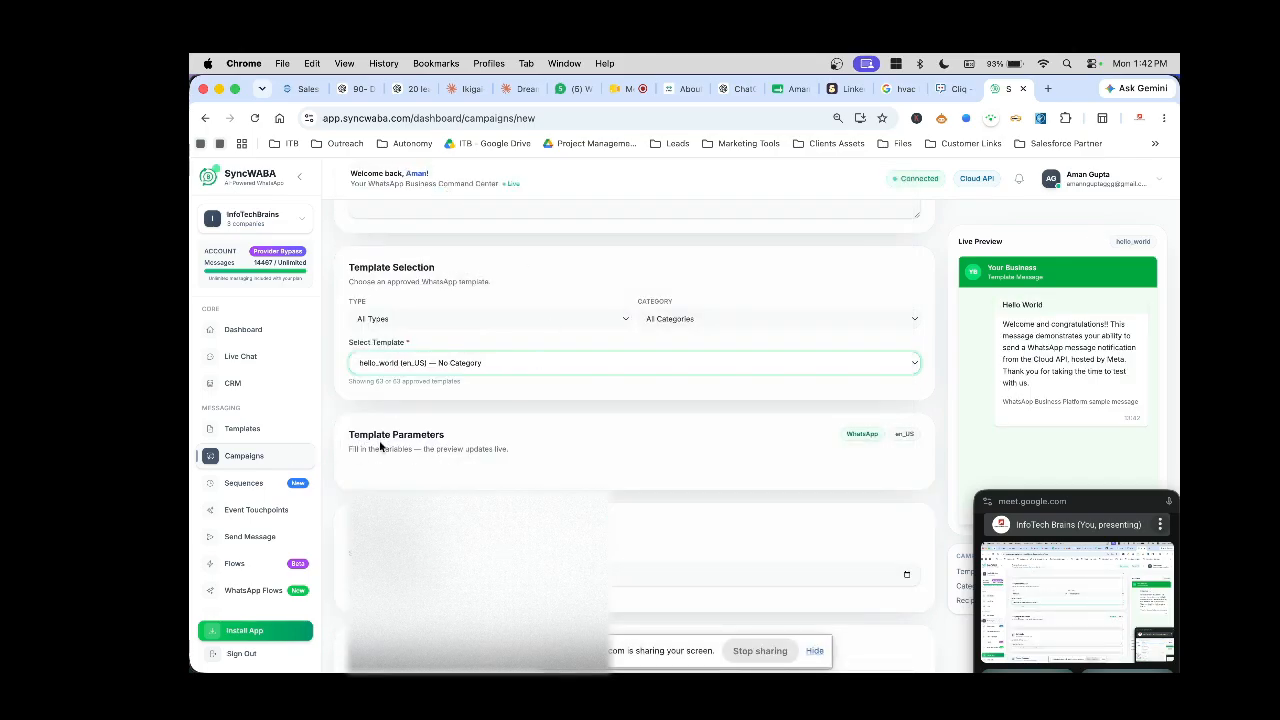
- Look over the optional Schedule section and the Target Audience choices of the new campaign
{"action": "scroll", "coordinate": [544, 425], "scroll_direction": "down", "scroll_amount": 3}
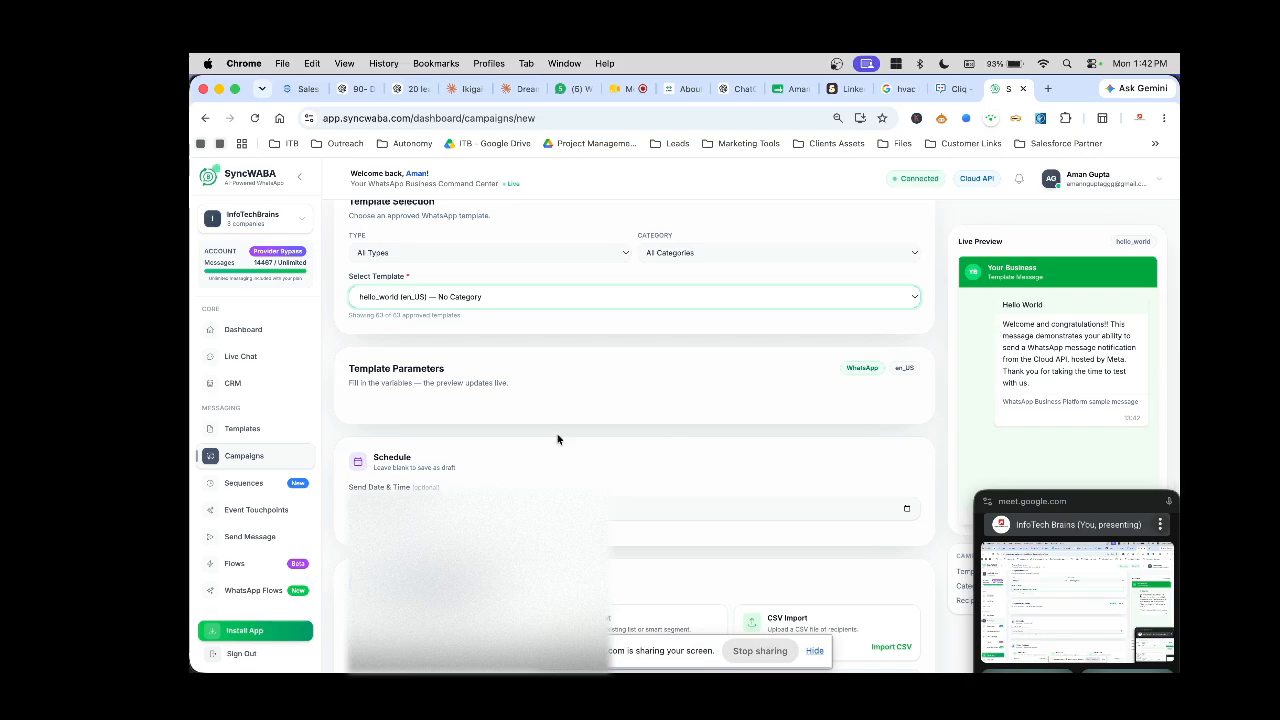
{"action": "scroll", "coordinate": [537, 429], "scroll_direction": "down", "scroll_amount": 1}
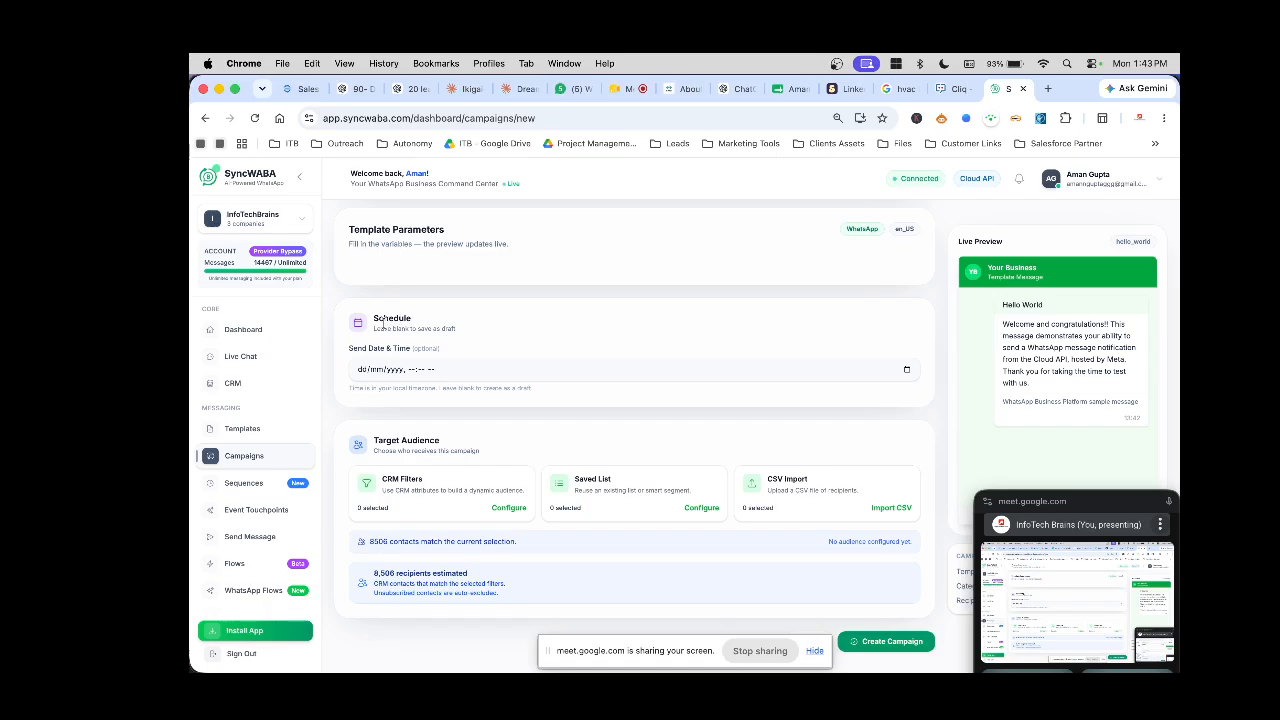
{"action": "left_click_drag", "start_coordinate": [344, 329], "coordinate": [550, 376]}
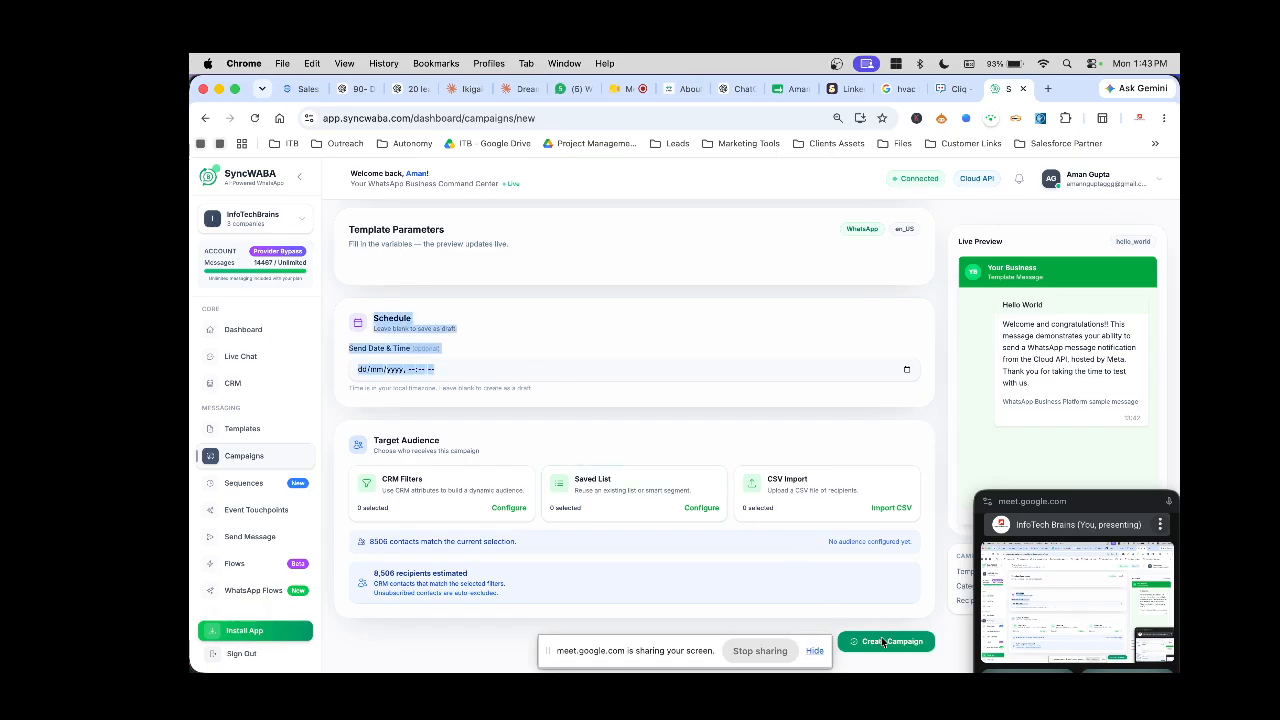
{"action": "scroll", "coordinate": [607, 443], "scroll_direction": "down", "scroll_amount": 1}
{"action": "scroll", "coordinate": [607, 443], "scroll_direction": "up", "scroll_amount": 1}
{"action": "left_click", "coordinate": [373, 444]}
{"action": "left_click_drag", "start_coordinate": [373, 445], "coordinate": [471, 450]}
{"action": "left_click", "coordinate": [471, 450]}
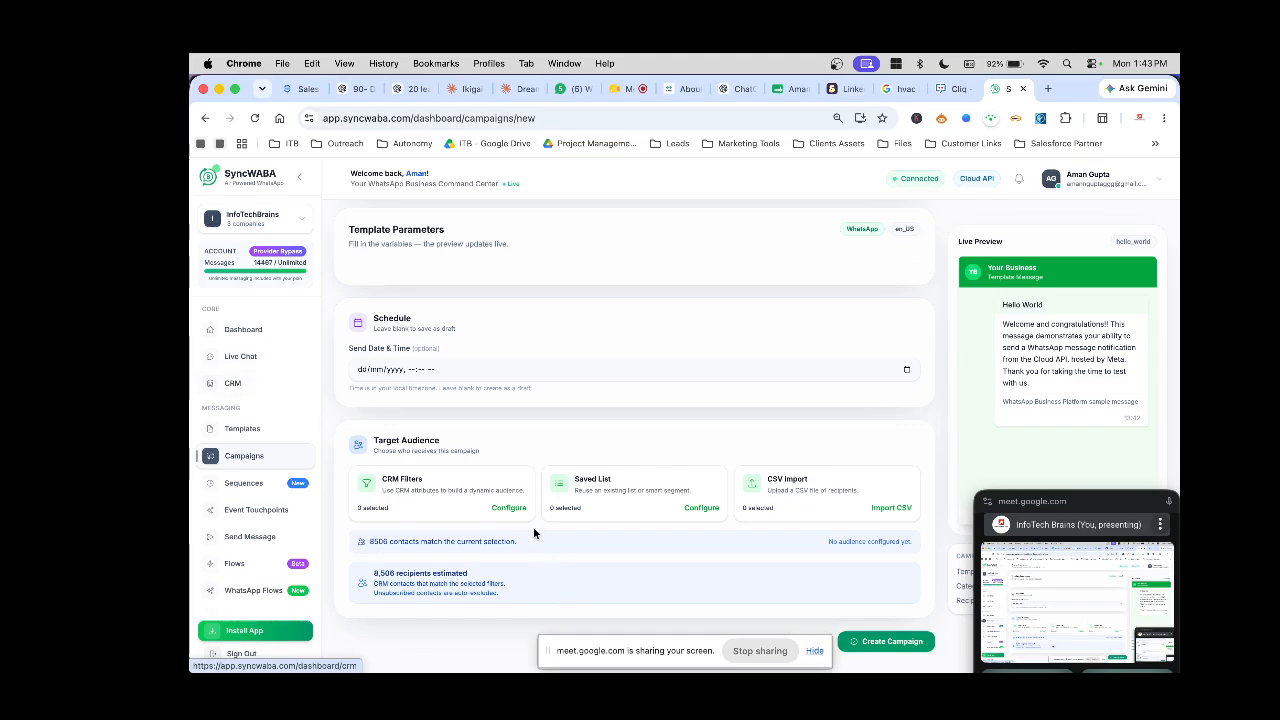
- Open the campaign's CRM filters and review the tags, lead stage, qualification status, source, city and attribute options, then close the dialog
{"action": "left_click", "coordinate": [508, 508]}
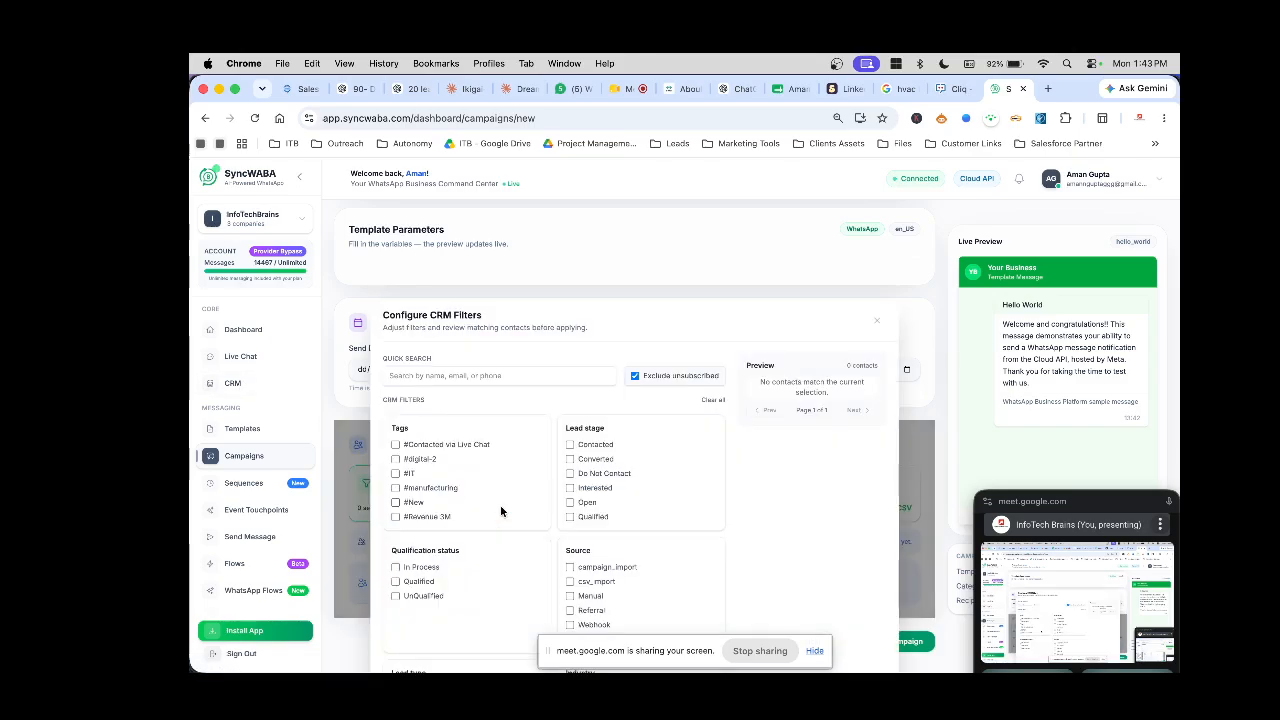
{"action": "scroll", "coordinate": [627, 520], "scroll_direction": "down", "scroll_amount": 1}
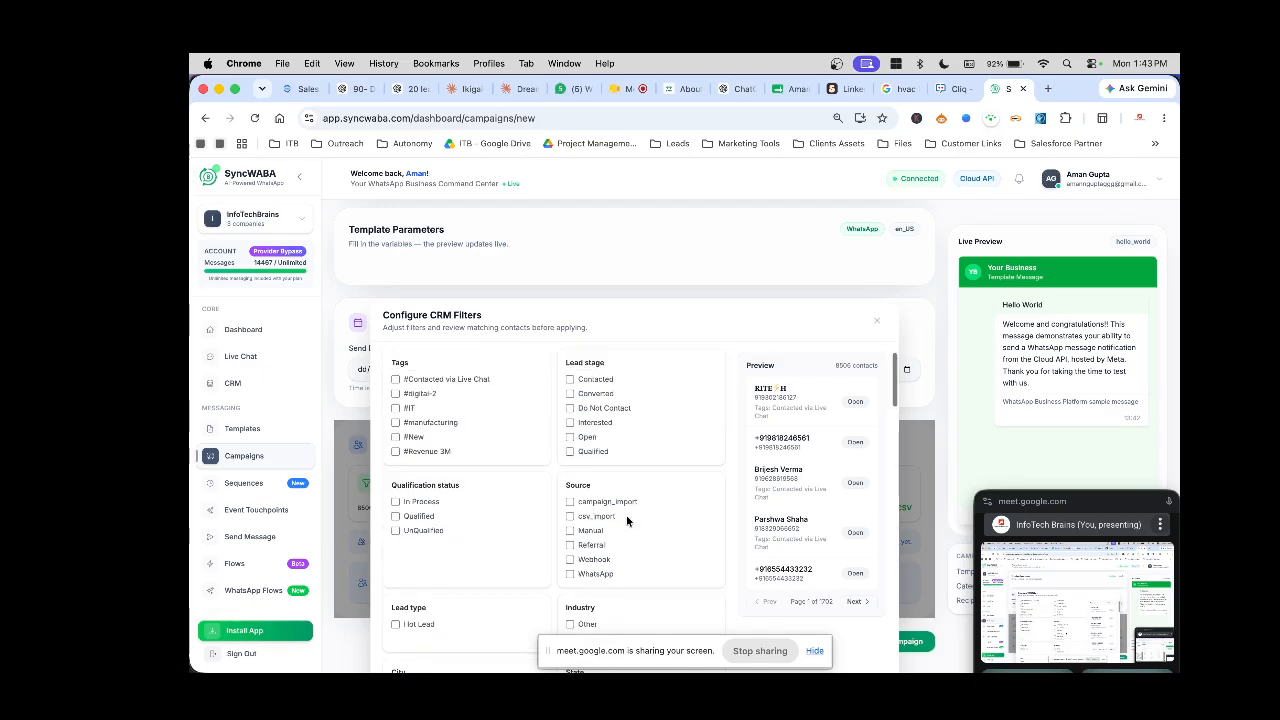
{"action": "scroll", "coordinate": [626, 515], "scroll_direction": "up", "scroll_amount": 1}
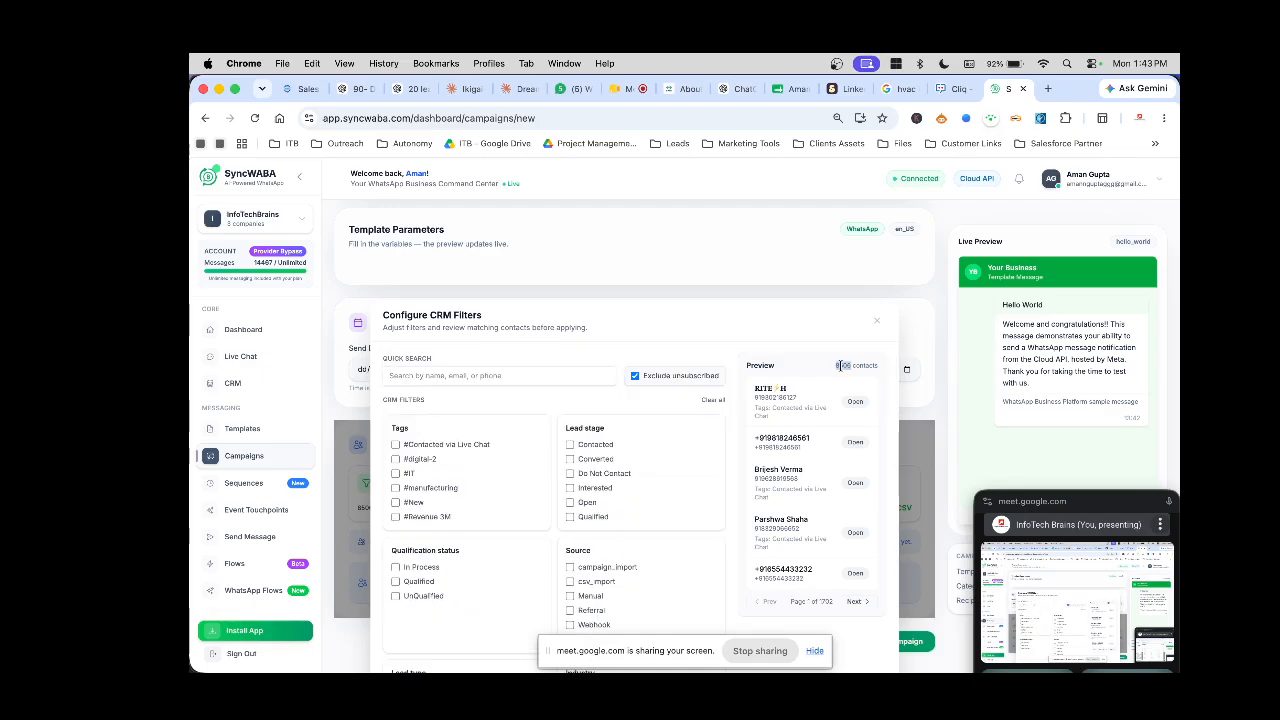
{"action": "scroll", "coordinate": [562, 541], "scroll_direction": "down", "scroll_amount": 1}
{"action": "scroll", "coordinate": [562, 541], "scroll_direction": "down", "scroll_amount": 1}
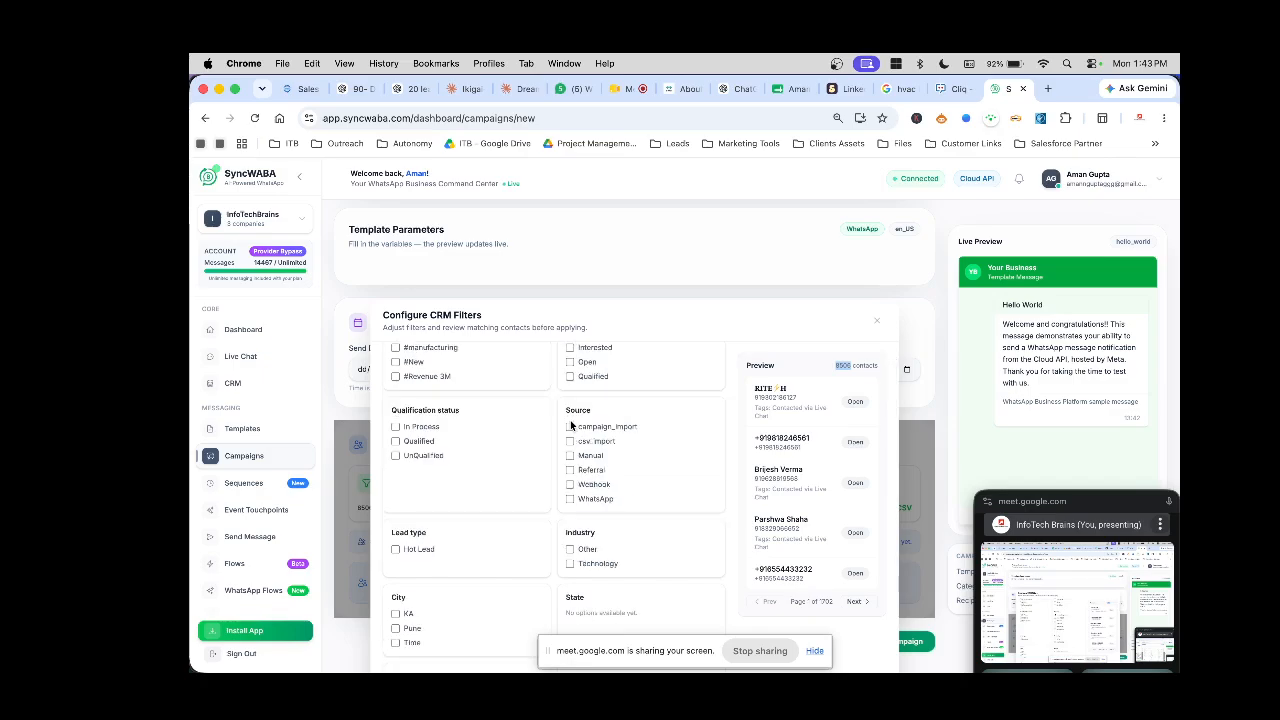
{"action": "scroll", "coordinate": [571, 425], "scroll_direction": "up", "scroll_amount": 2}
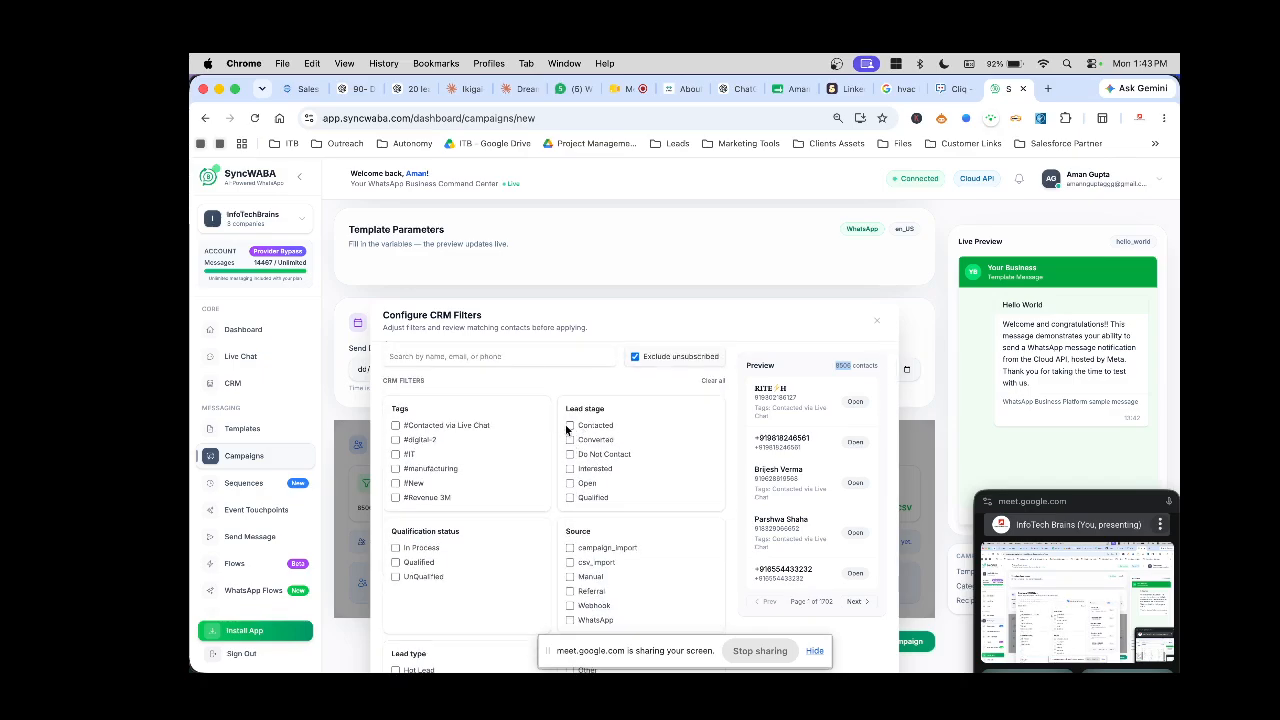
{"action": "scroll", "coordinate": [460, 460], "scroll_direction": "down", "scroll_amount": 2}
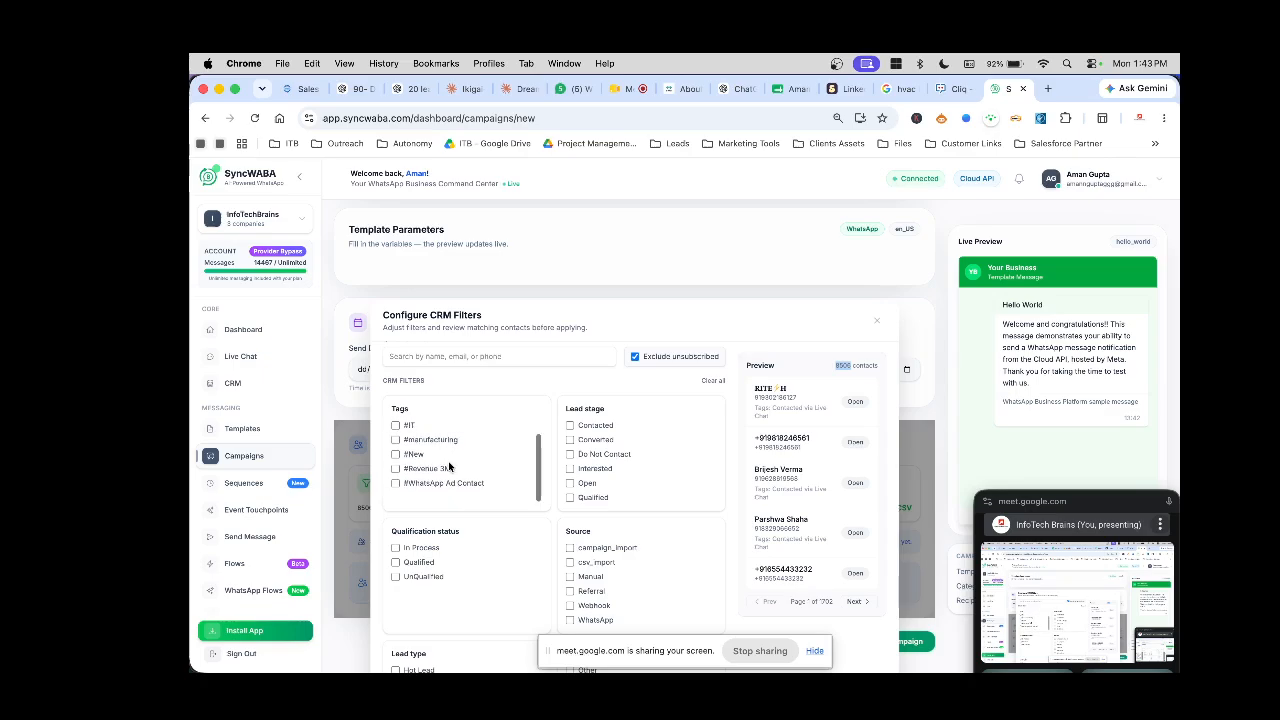
{"action": "scroll", "coordinate": [729, 483], "scroll_direction": "down", "scroll_amount": 5}
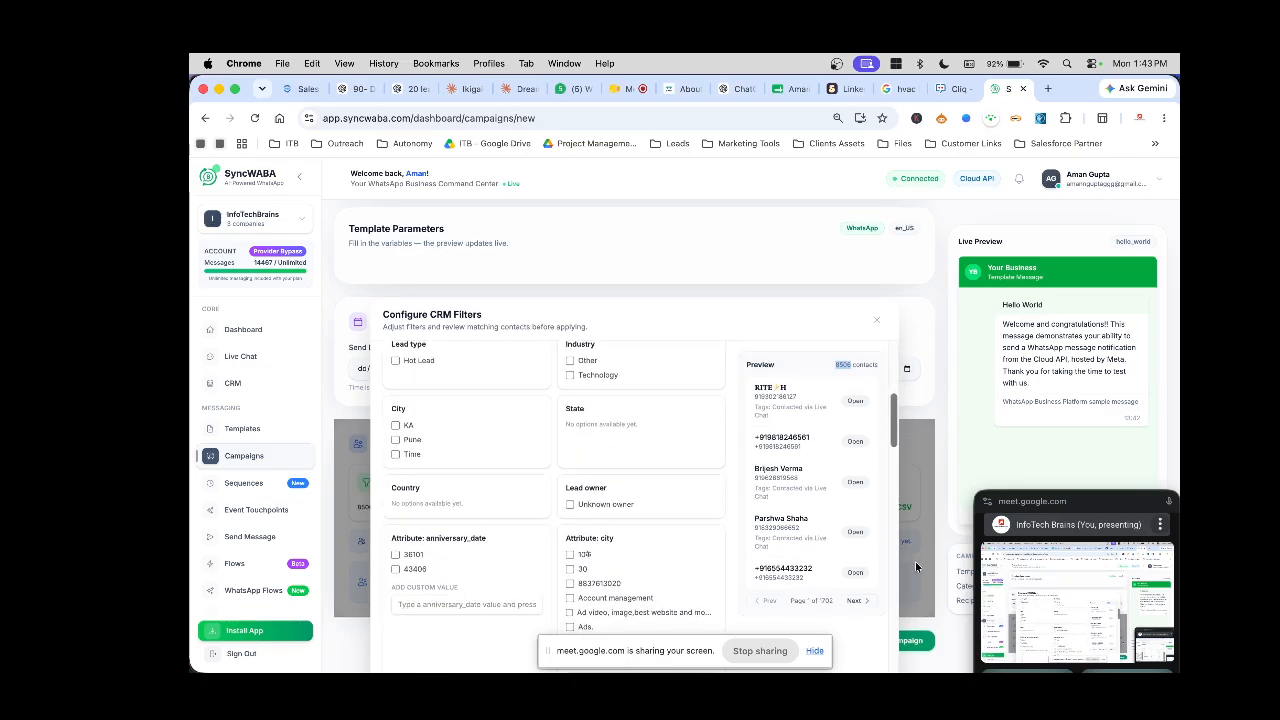
{"action": "scroll", "coordinate": [915, 561], "scroll_direction": "down", "scroll_amount": 1}
{"action": "left_click", "coordinate": [846, 661]}
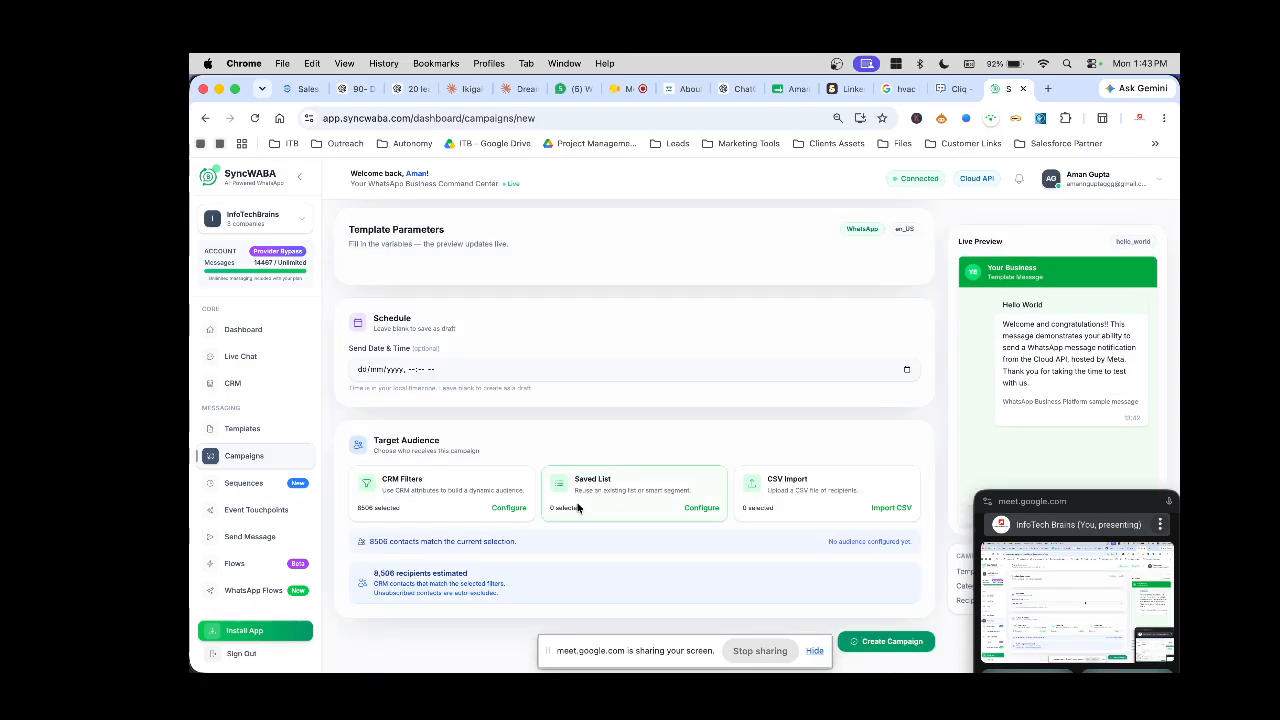
- Highlight the Saved List audience option and open the CRM's contact lists page in a separate browser tab
{"action": "left_click_drag", "start_coordinate": [571, 479], "coordinate": [712, 497]}
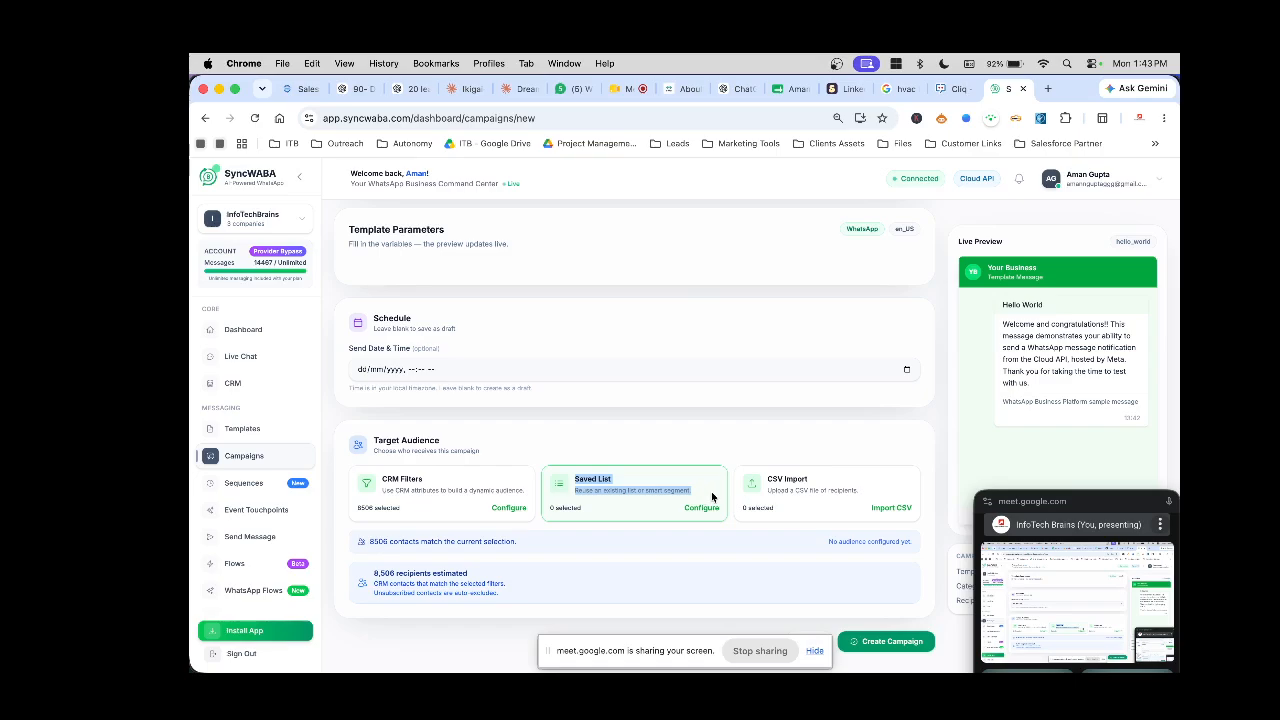
{"action": "left_click", "coordinate": [712, 497]}
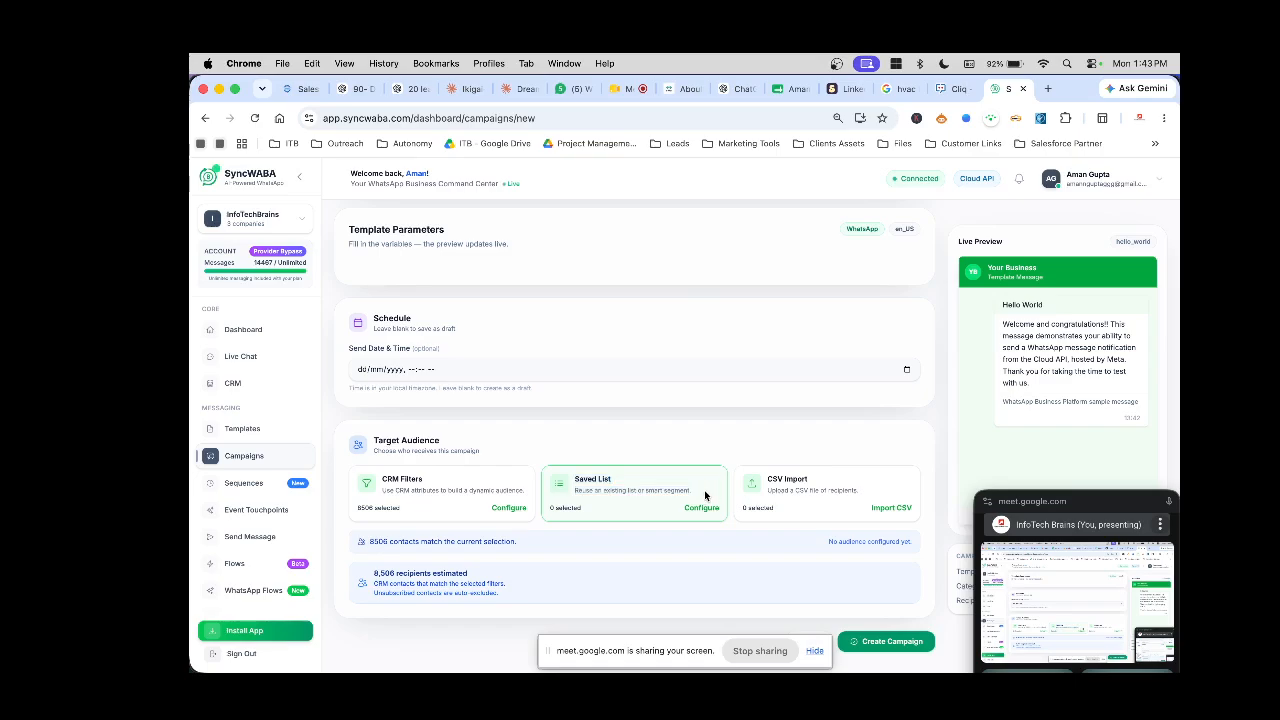
{"action": "left_click", "coordinate": [247, 387], "text": "super"}
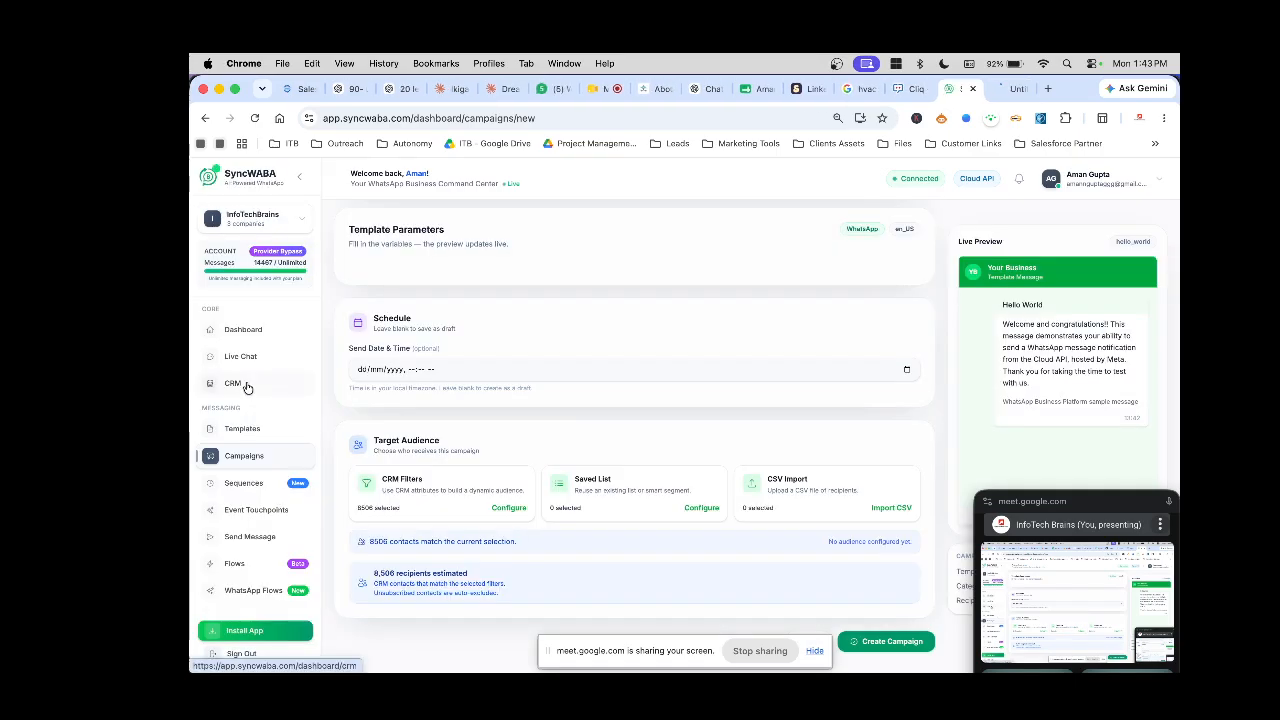
{"action": "left_click", "coordinate": [1013, 88]}
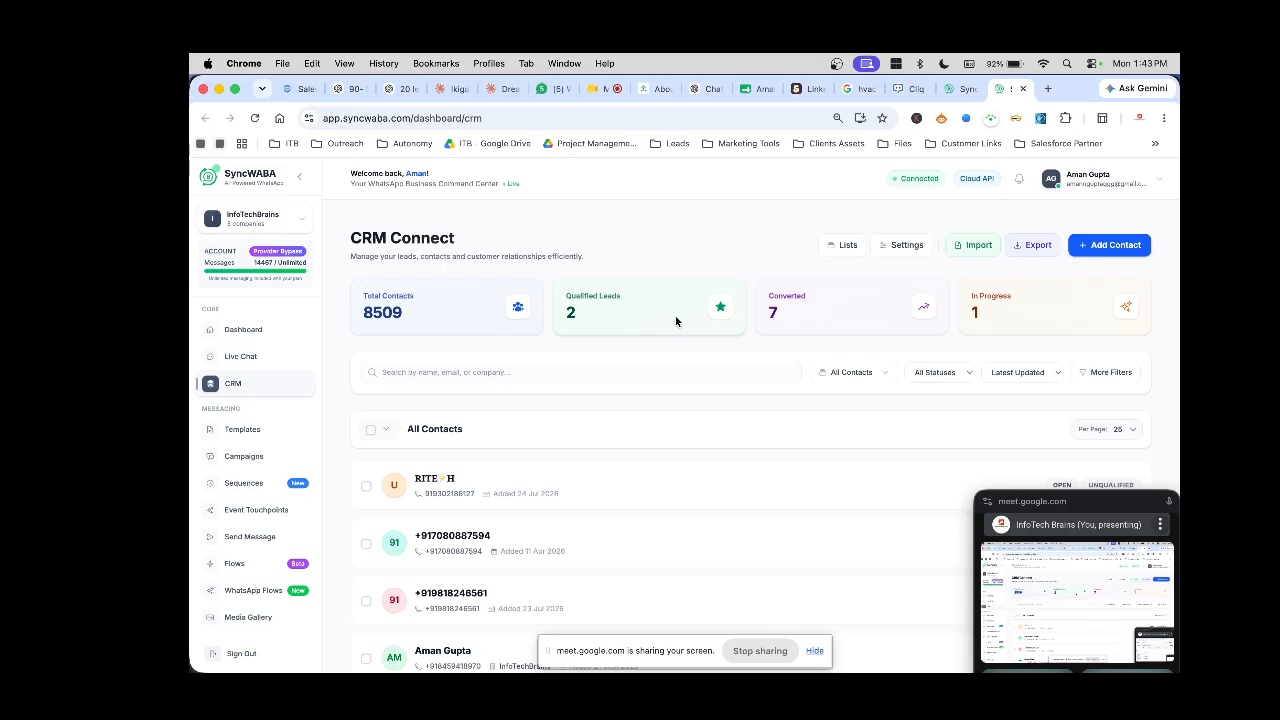
{"action": "left_click", "coordinate": [838, 248]}
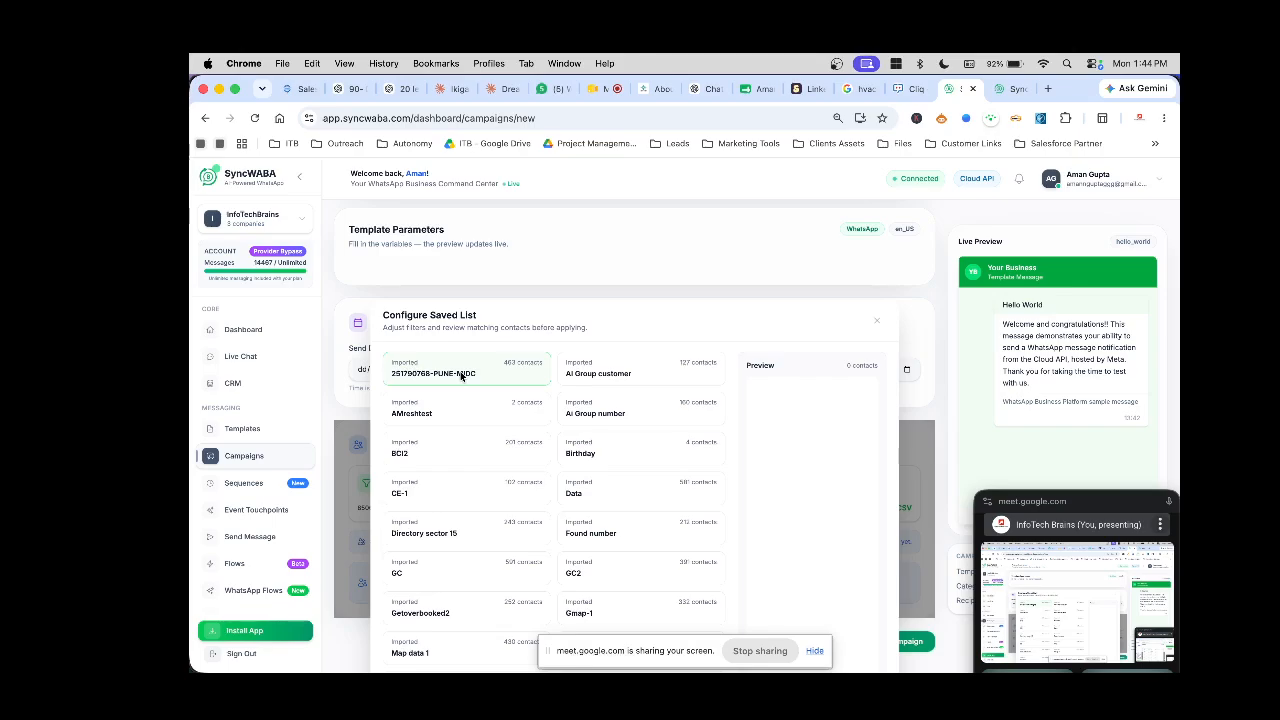
- Pick a saved contact list as the campaign's target audience and highlight the recipient estimate
{"action": "scroll", "coordinate": [460, 376], "scroll_direction": "down", "scroll_amount": 10}
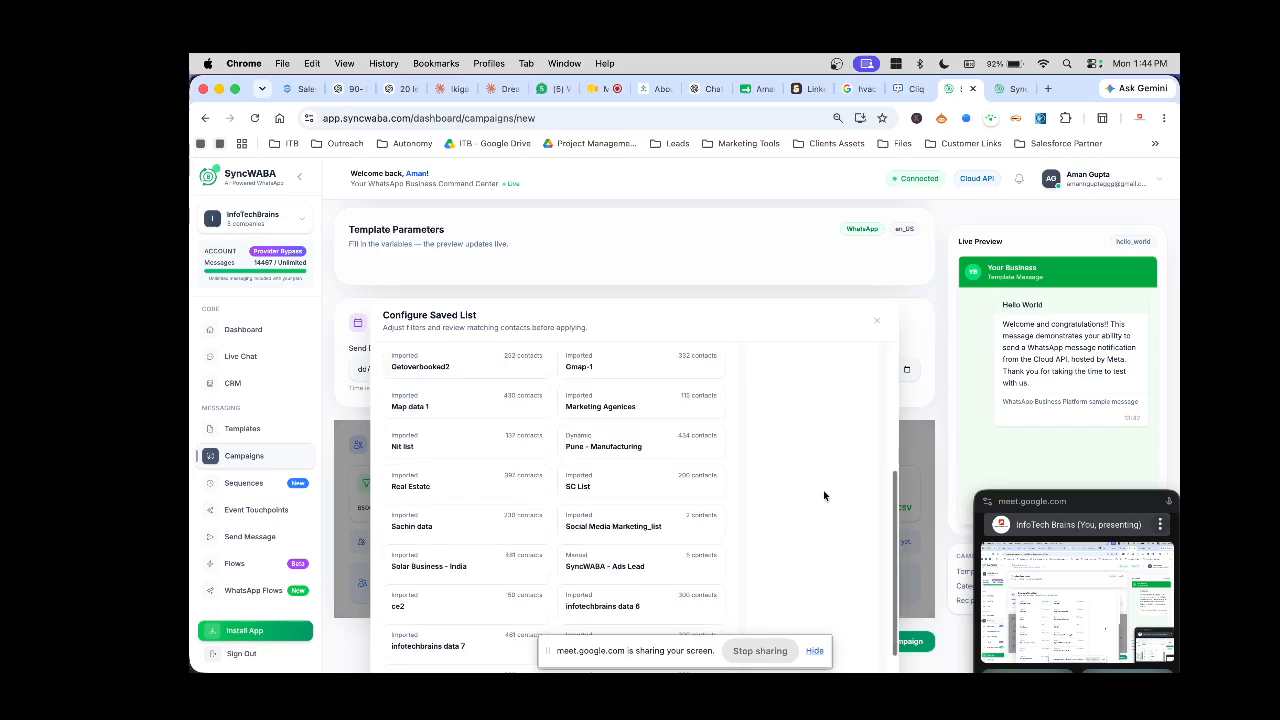
{"action": "scroll", "coordinate": [823, 490], "scroll_direction": "down", "scroll_amount": 2}
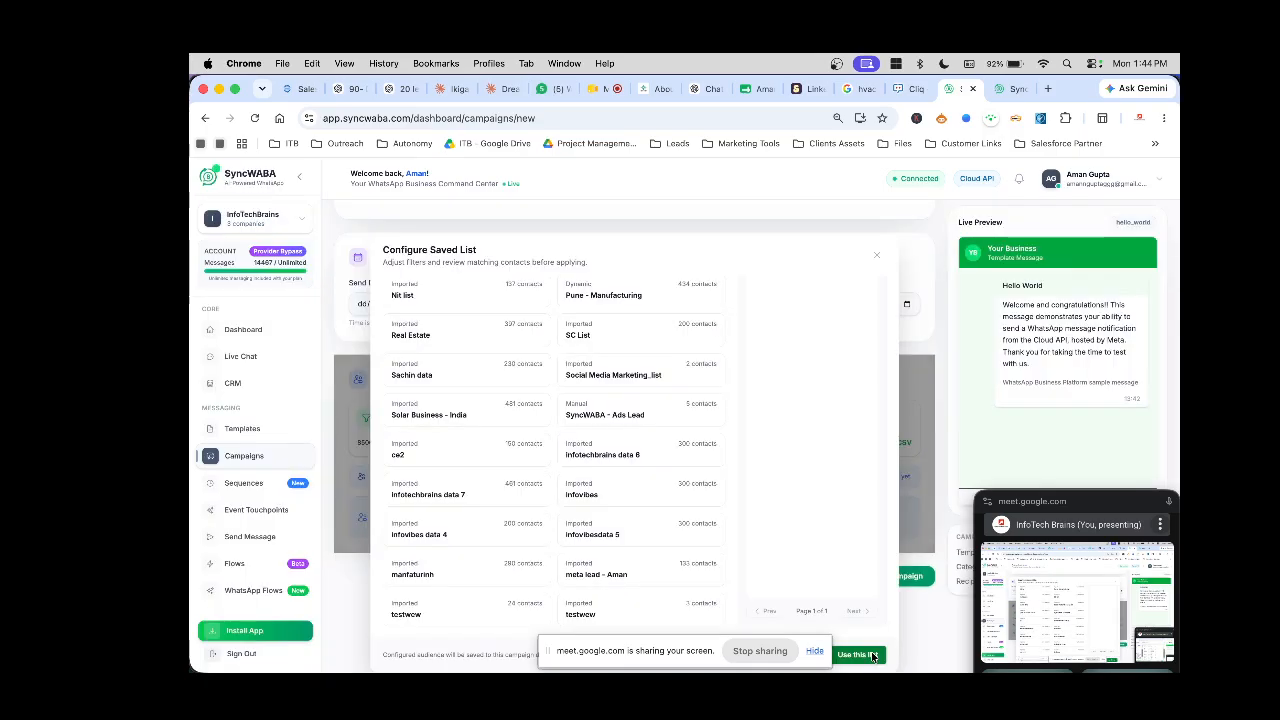
{"action": "left_click", "coordinate": [872, 656]}
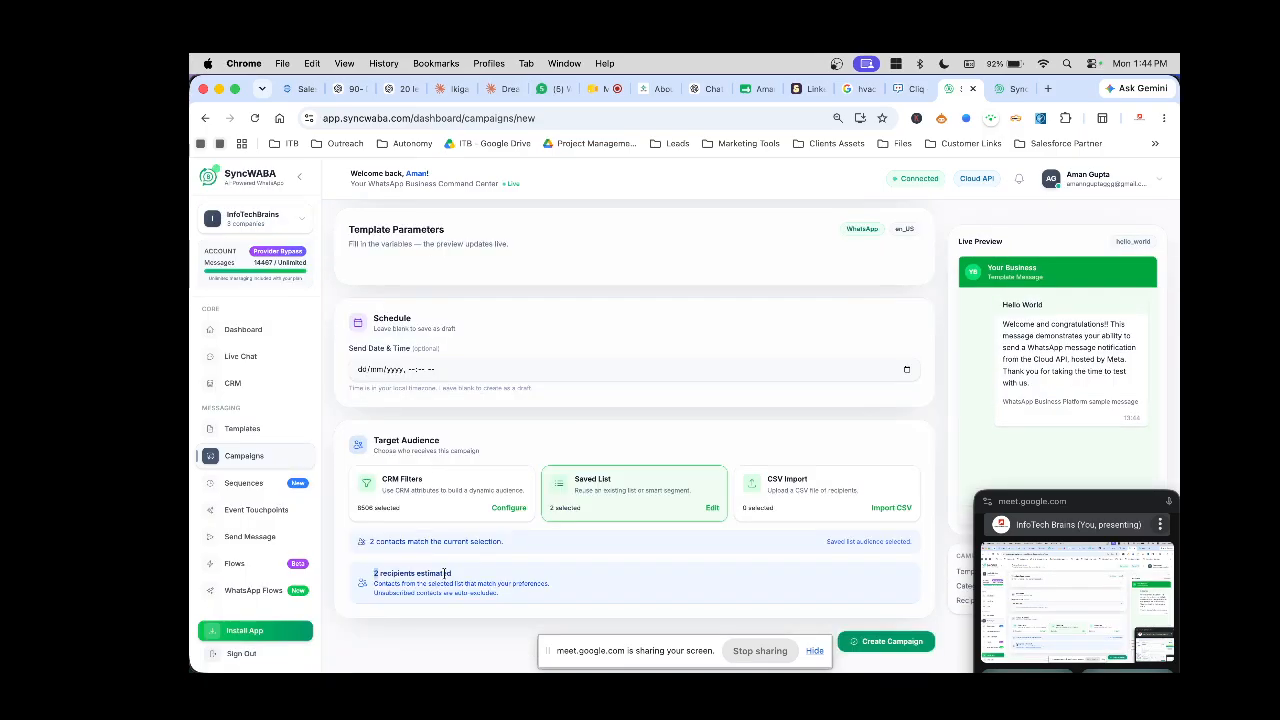
{"action": "left_click_drag", "start_coordinate": [374, 573], "coordinate": [531, 583]}
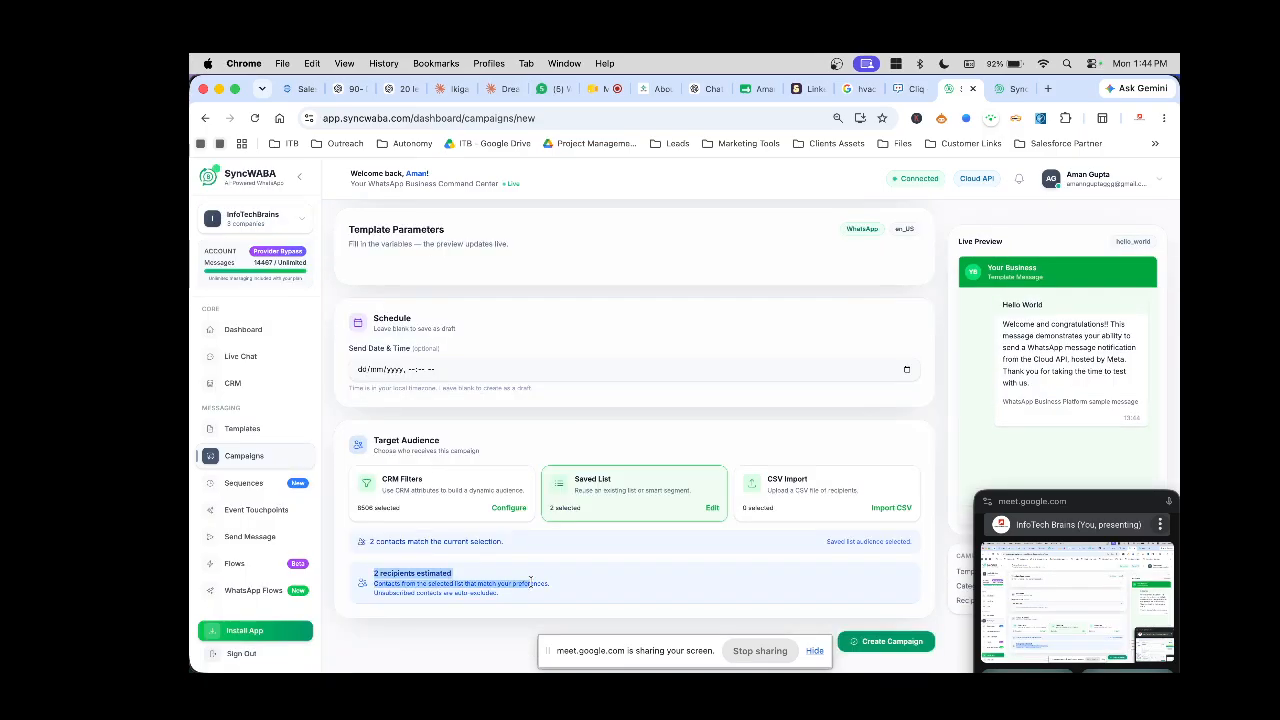
- View the campaign's CSV contact import form and close it without uploading a file
{"action": "left_click", "coordinate": [899, 510]}
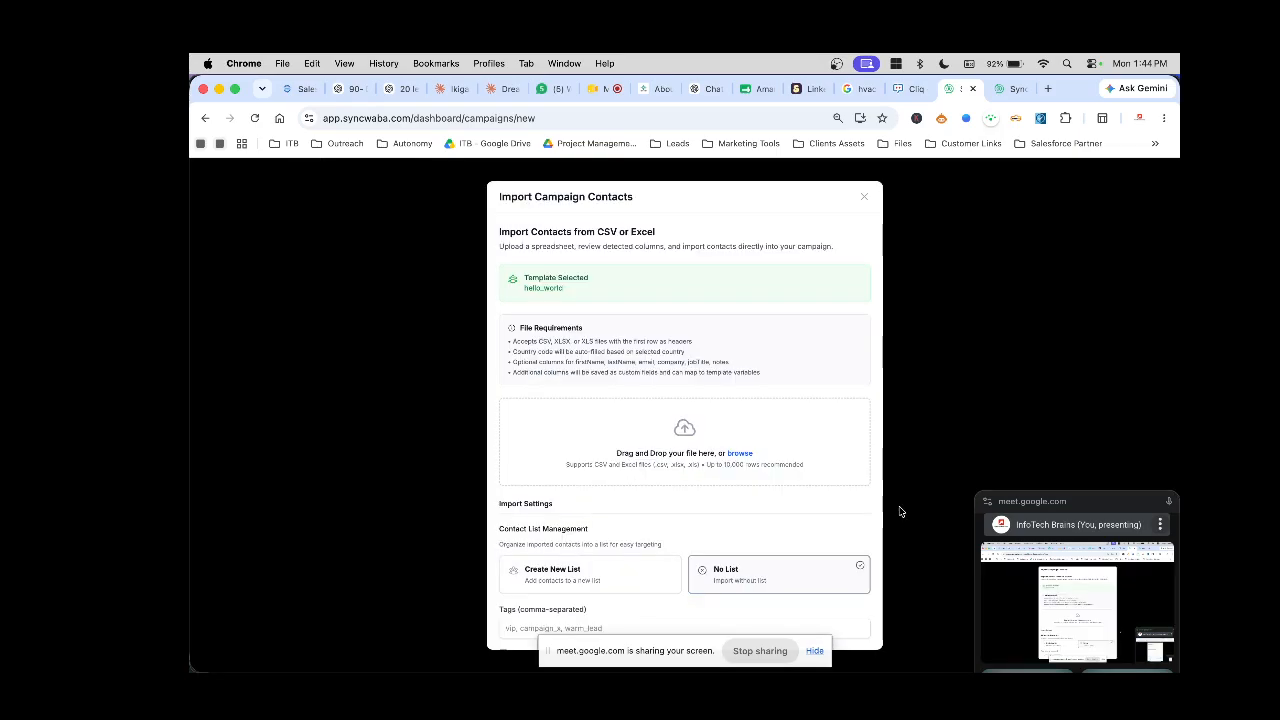
{"action": "left_click", "coordinate": [865, 197]}
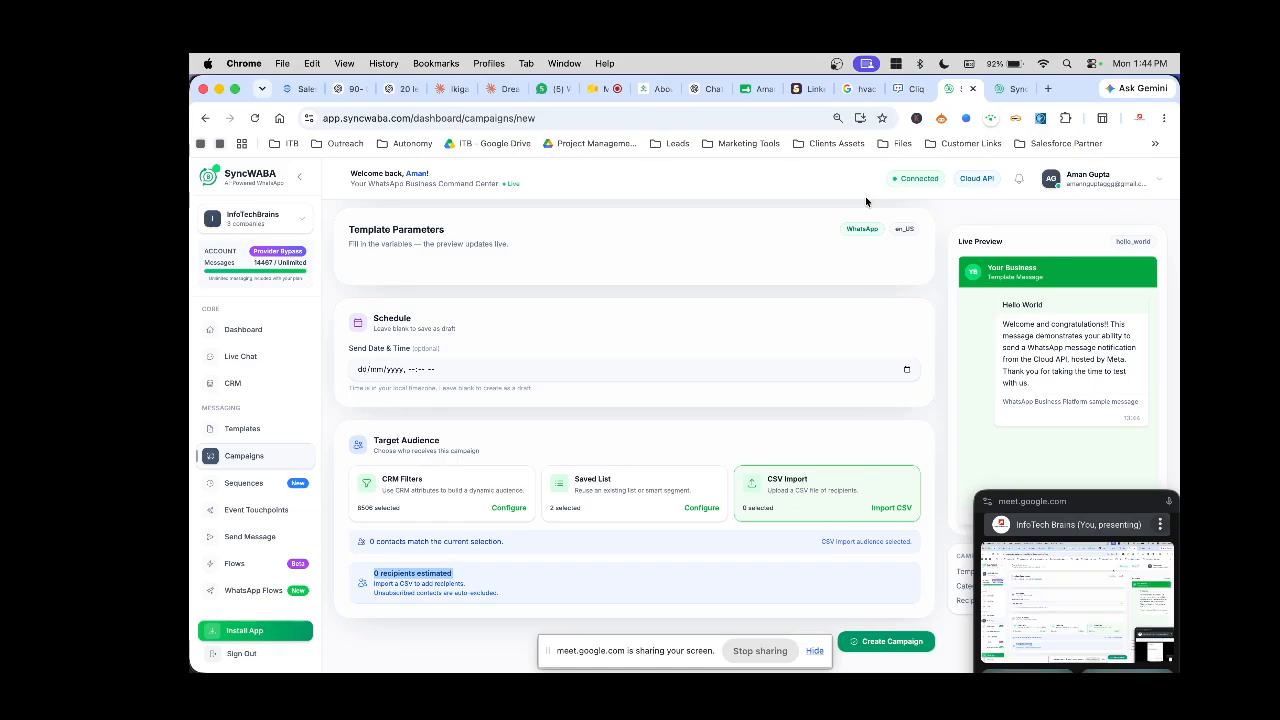
- Return to the CRM contacts page, open the contact import form and review its list, tag and custom attribute options
{"action": "key", "text": "ctrl+Tab"}
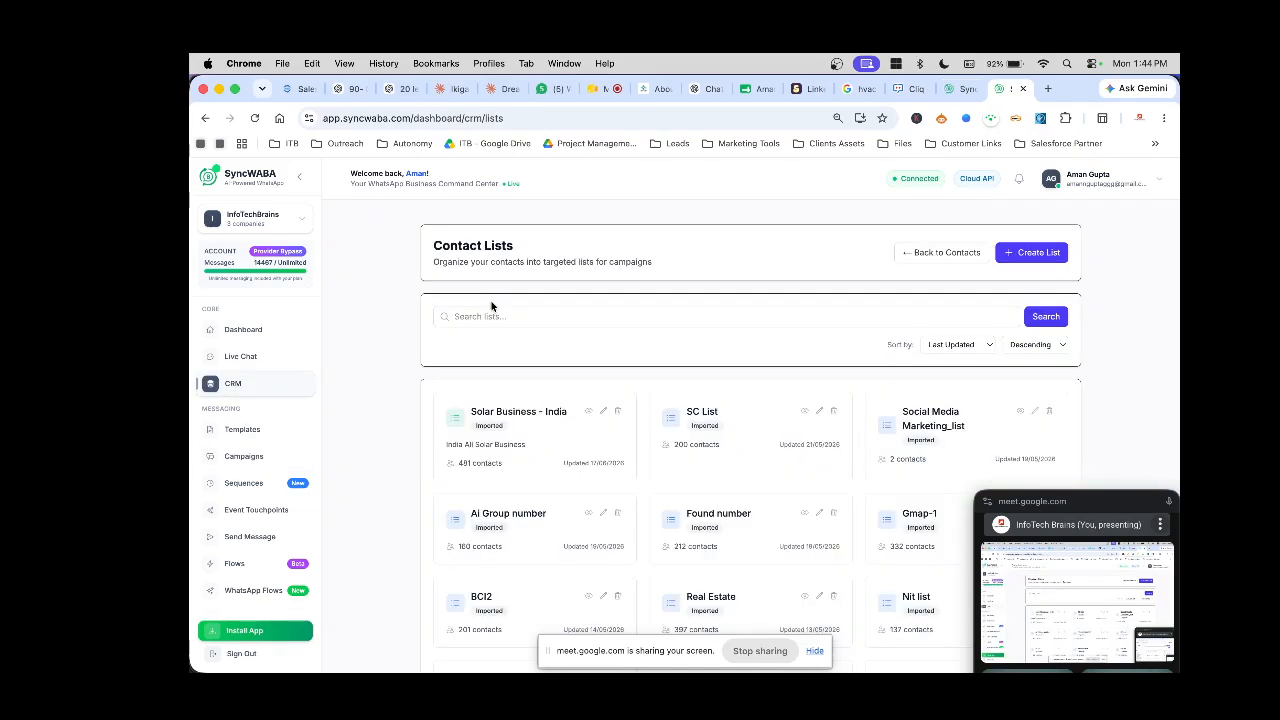
{"action": "left_click", "coordinate": [287, 380]}
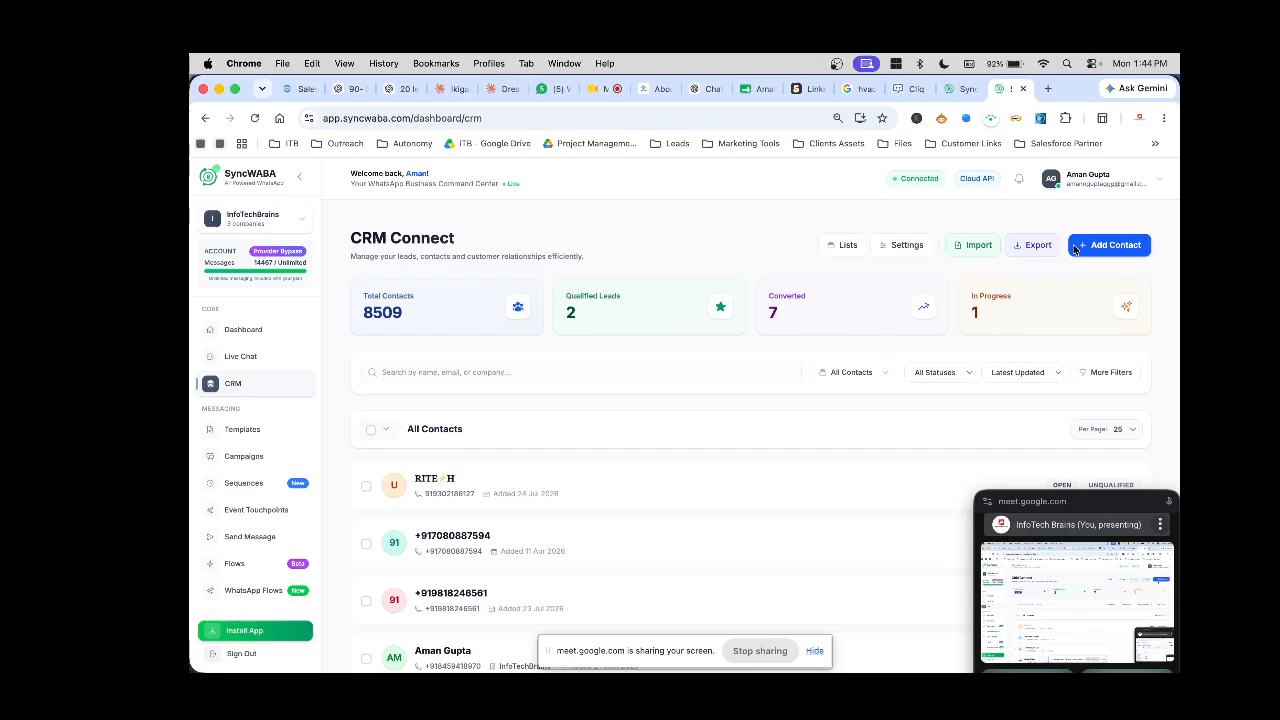
{"action": "left_click", "coordinate": [978, 247]}
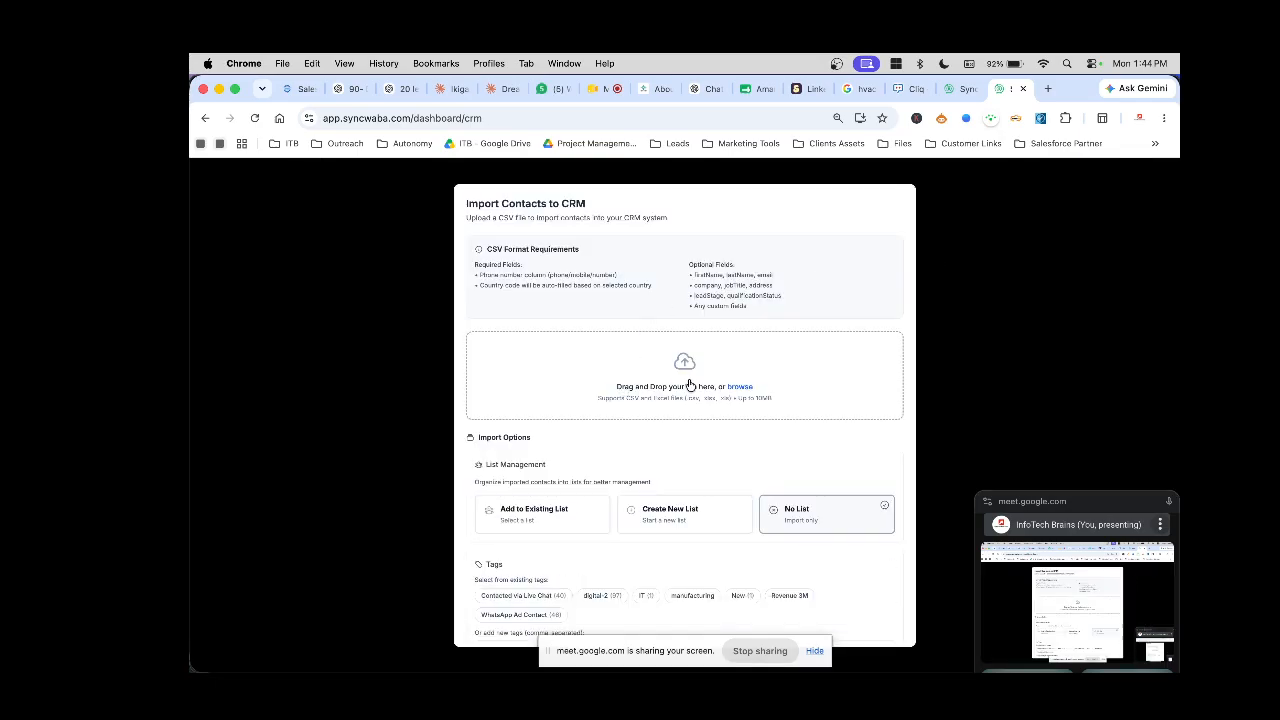
{"action": "scroll", "coordinate": [681, 403], "scroll_direction": "down", "scroll_amount": 3}
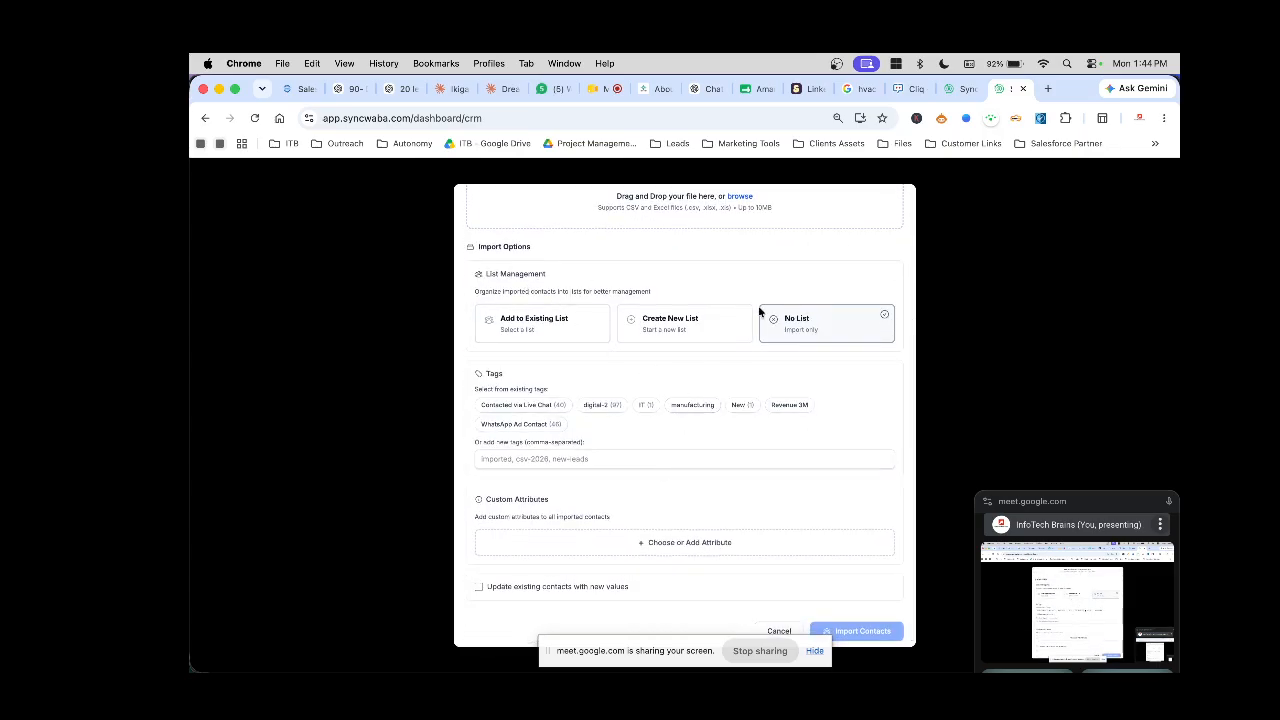
{"action": "scroll", "coordinate": [760, 304], "scroll_direction": "up", "scroll_amount": 3}
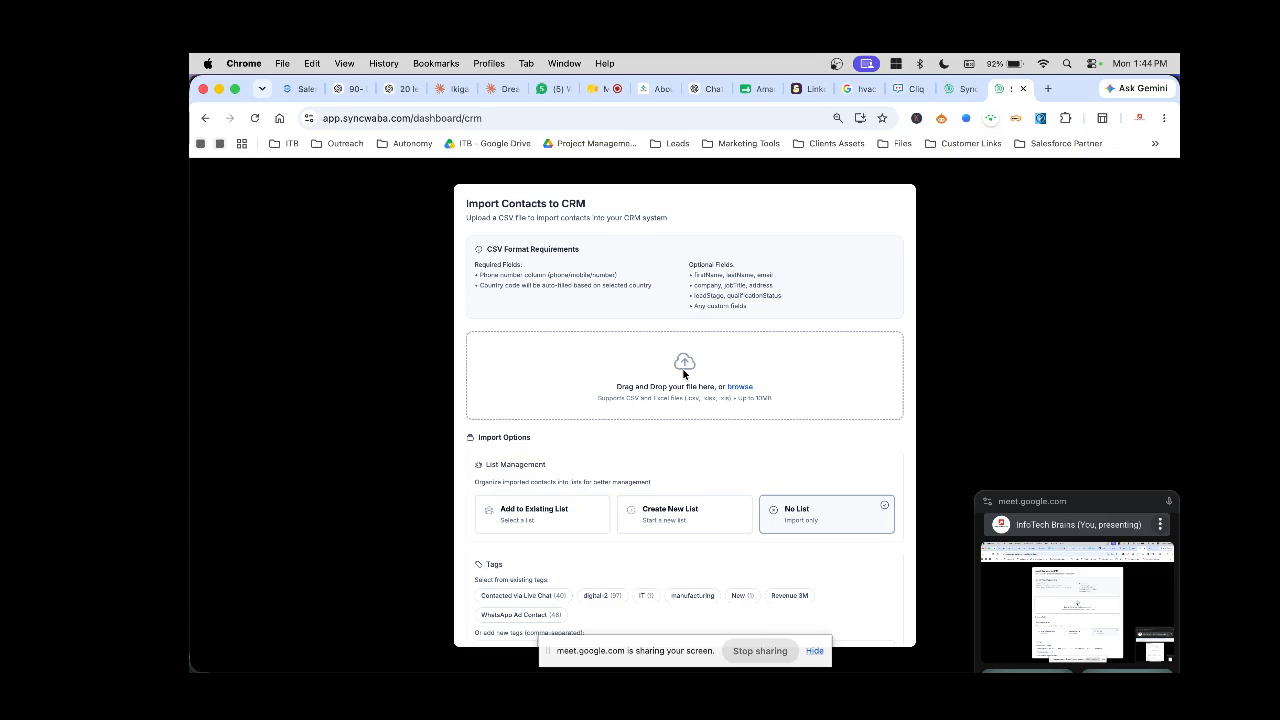
- Choose the file 28 June CXO - US.csv from the Leads folder inside ITB for the CRM contact import
{"action": "left_click", "coordinate": [738, 388]}
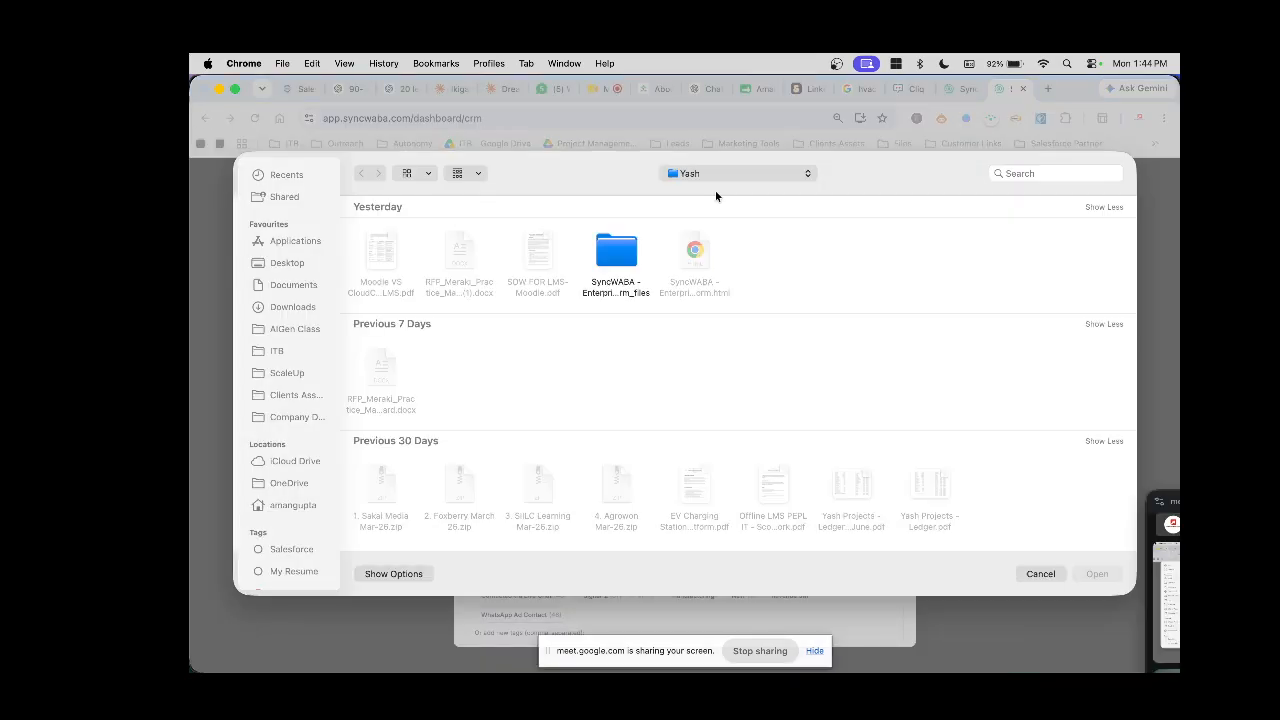
{"action": "left_click", "coordinate": [724, 174]}
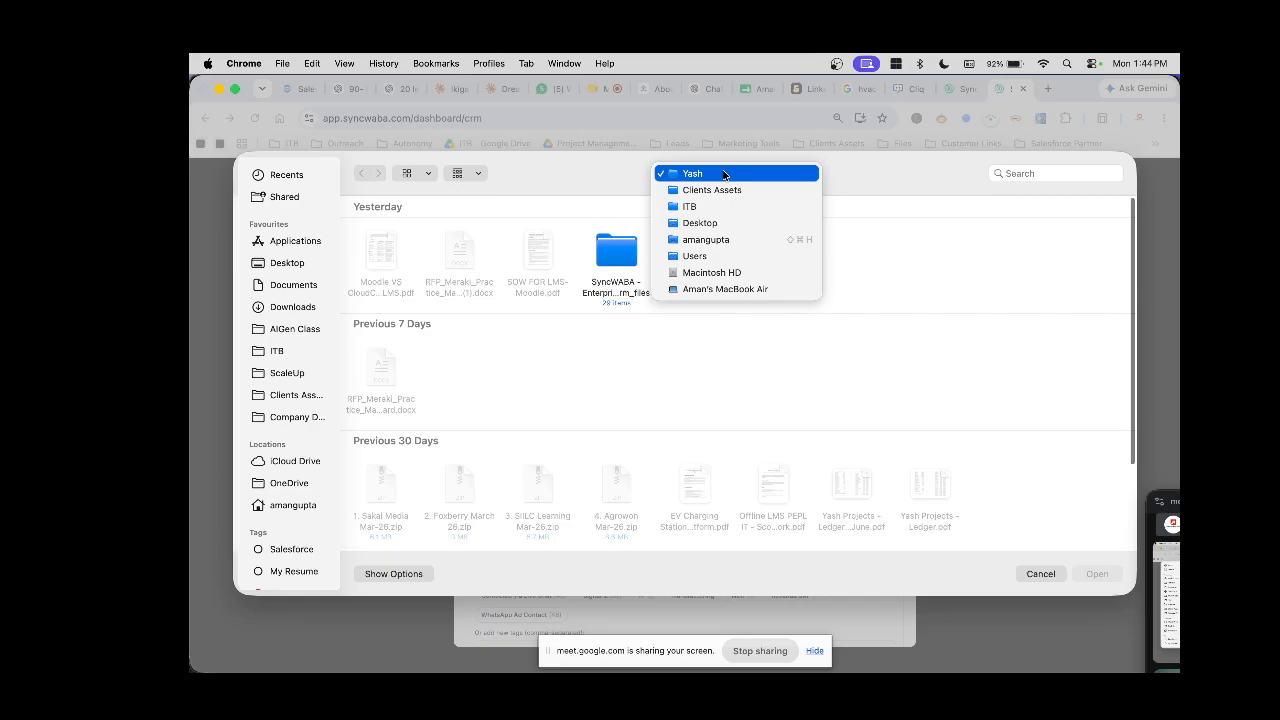
{"action": "left_click", "coordinate": [706, 206]}
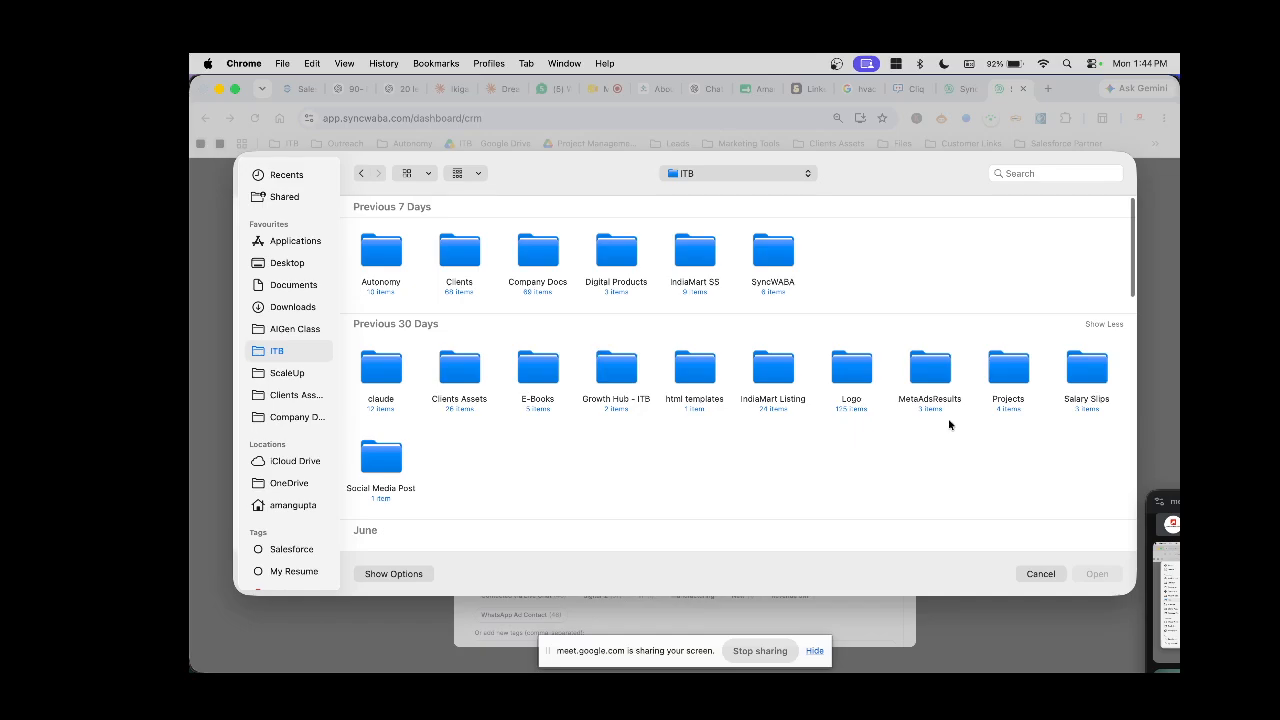
{"action": "scroll", "coordinate": [949, 422], "scroll_direction": "down", "scroll_amount": 10}
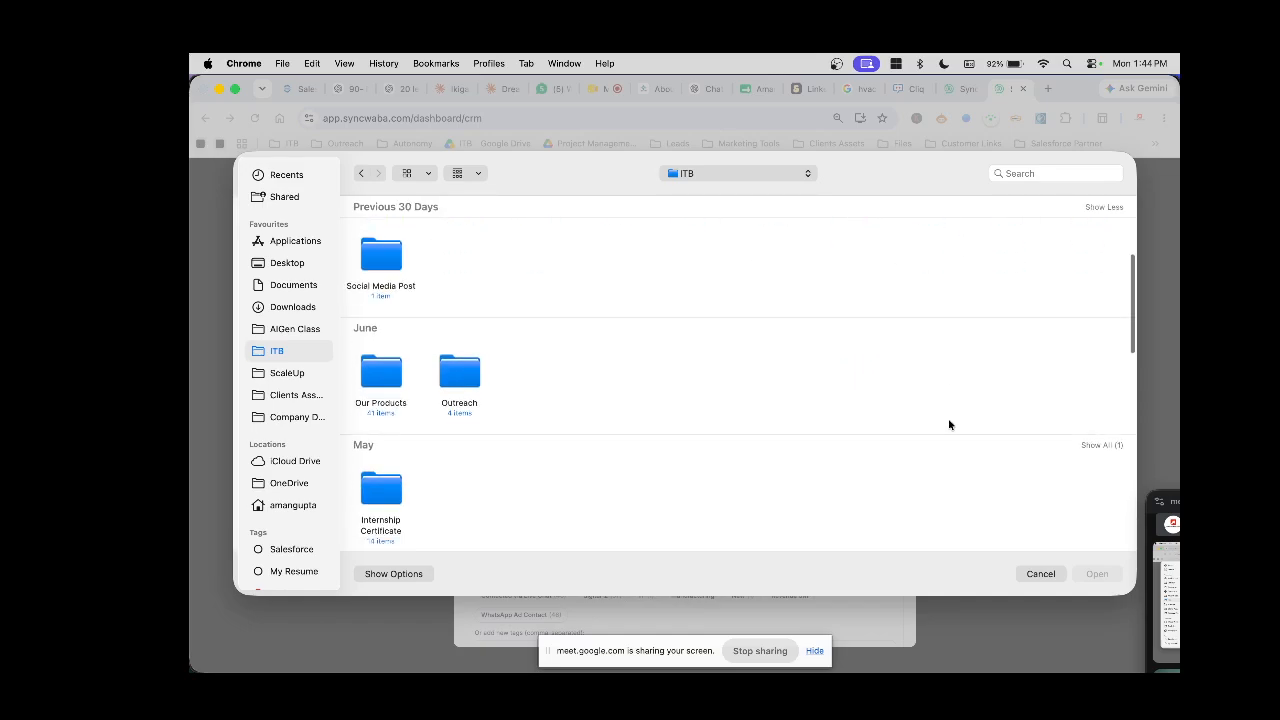
{"action": "scroll", "coordinate": [949, 423], "scroll_direction": "down", "scroll_amount": 5}
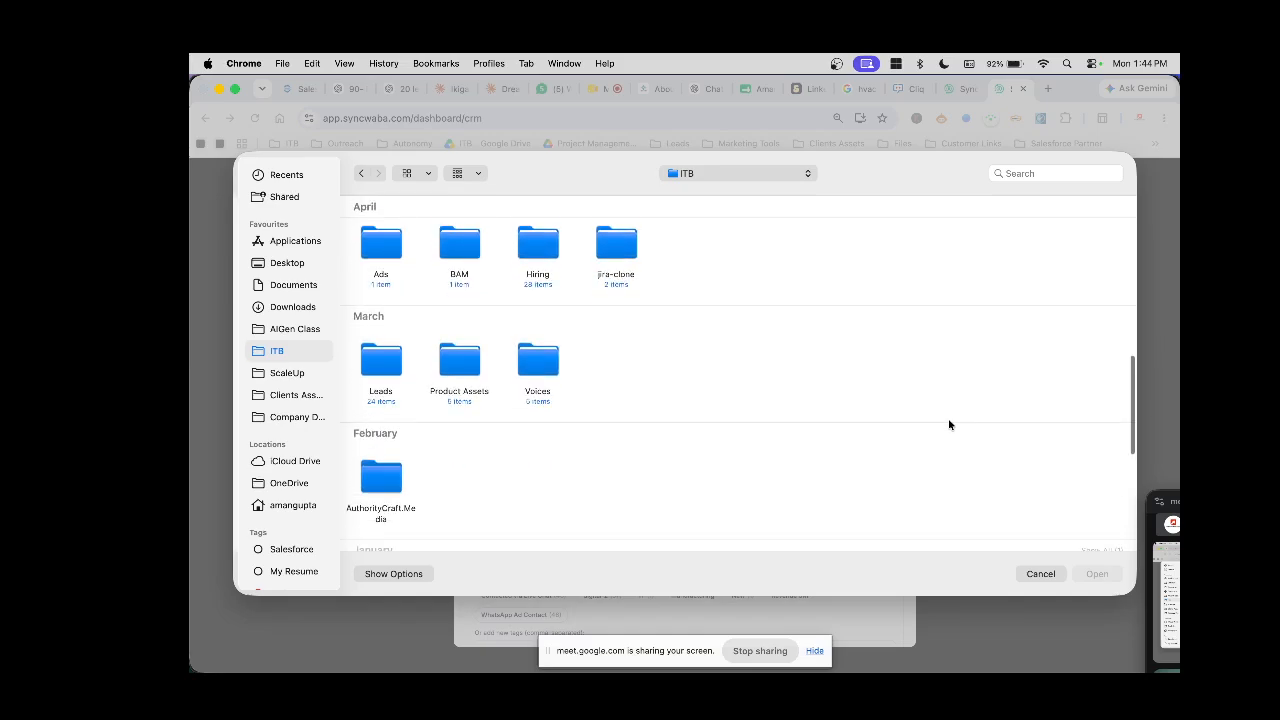
{"action": "double_click", "coordinate": [381, 360]}
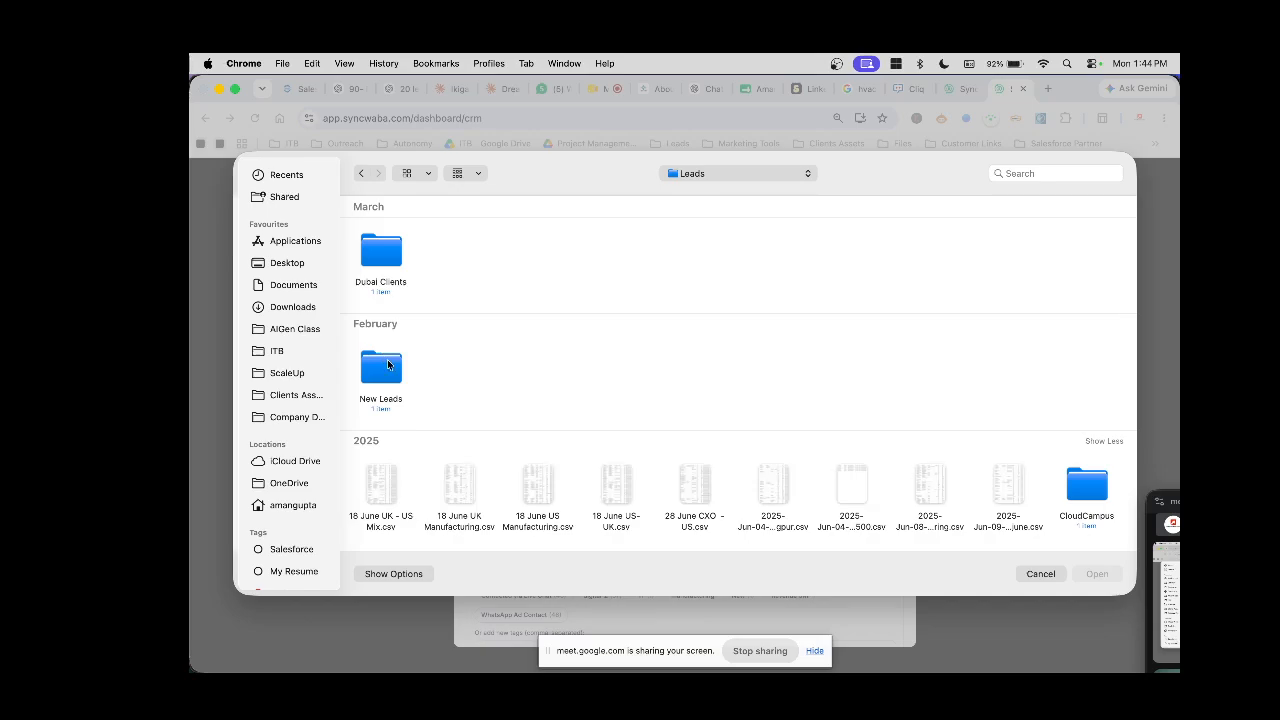
{"action": "left_click", "coordinate": [688, 485]}
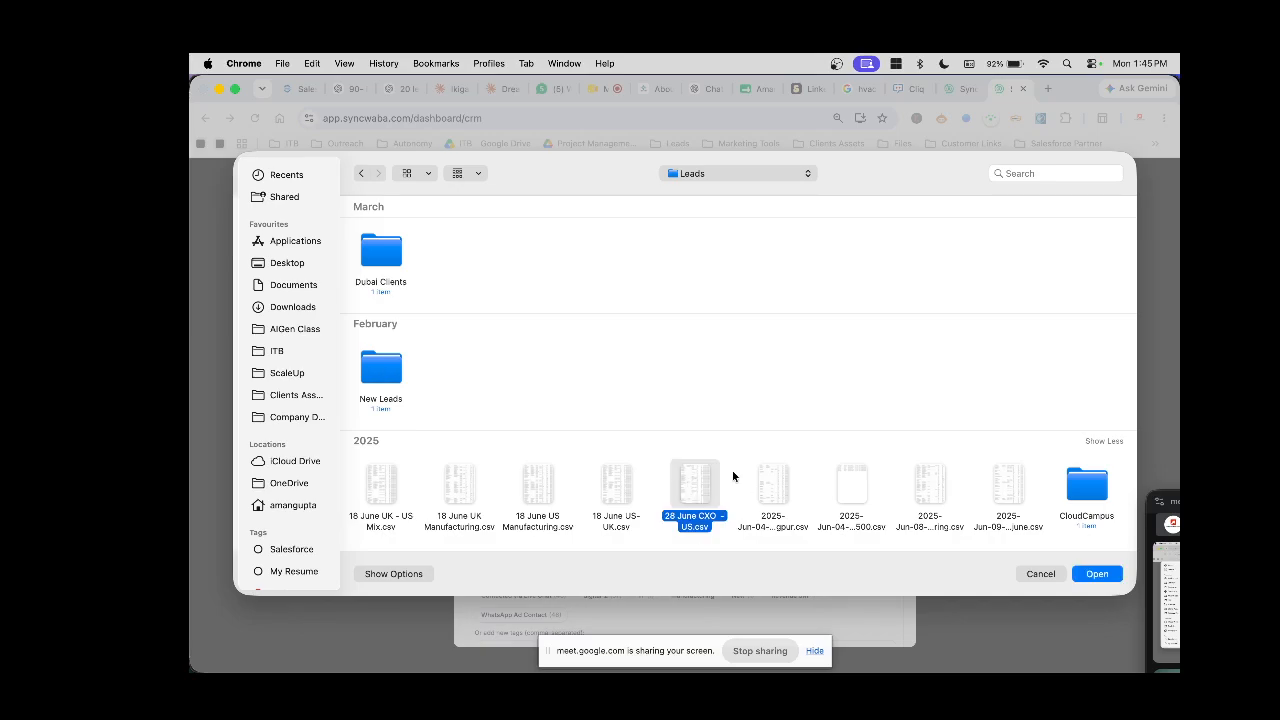
{"action": "left_click", "coordinate": [1094, 574]}
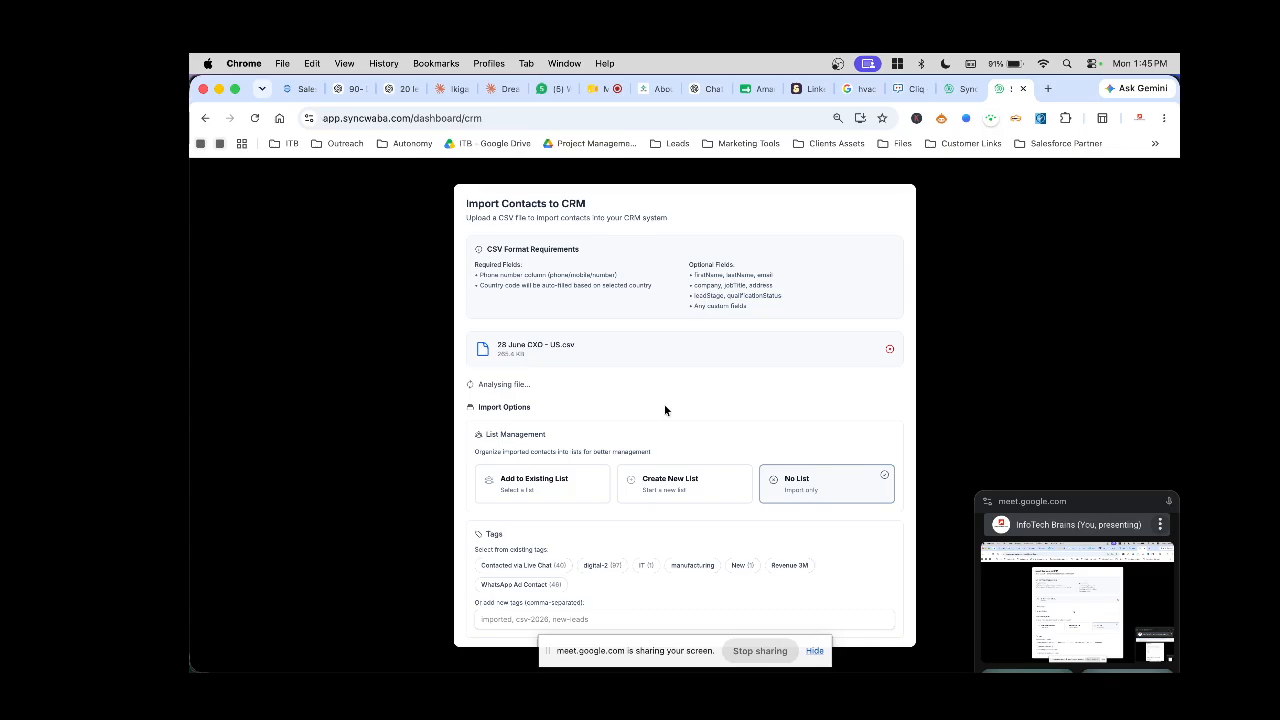
{"action": "scroll", "coordinate": [664, 406], "scroll_direction": "down", "scroll_amount": 1}
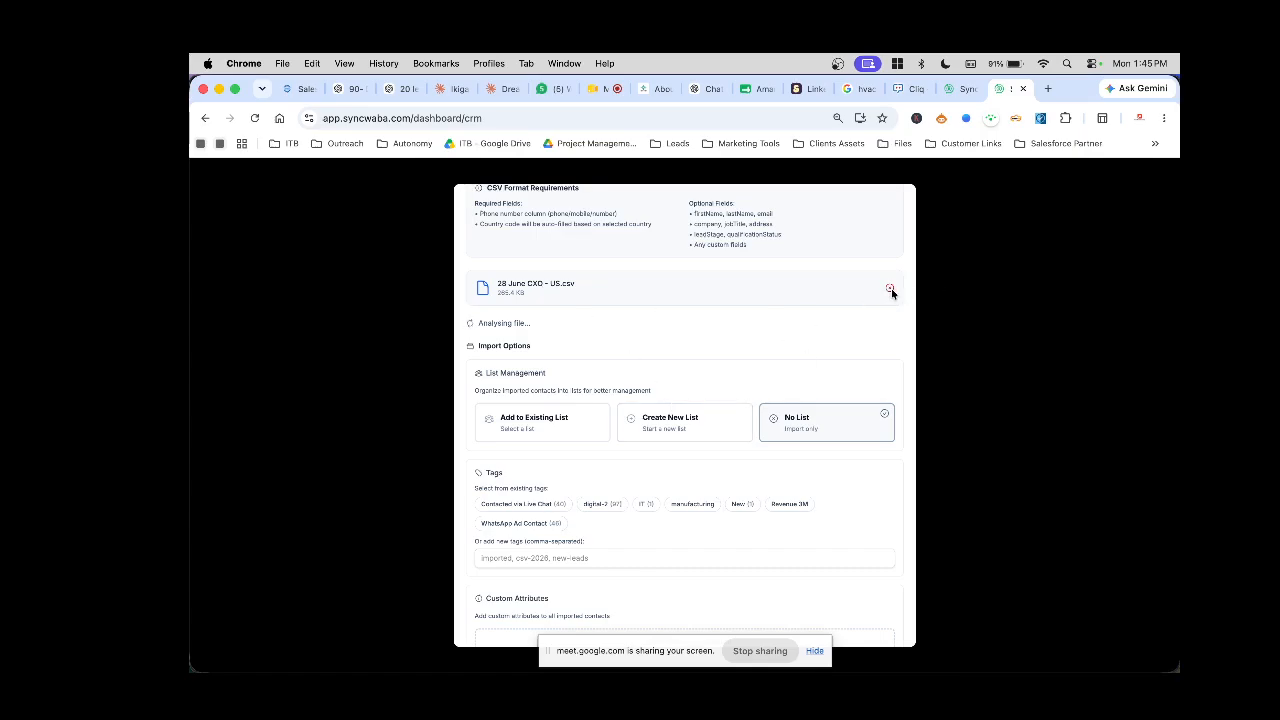
- Switch to the Google Meet call's browser tab to check the connection
{"action": "left_click", "coordinate": [607, 91]}
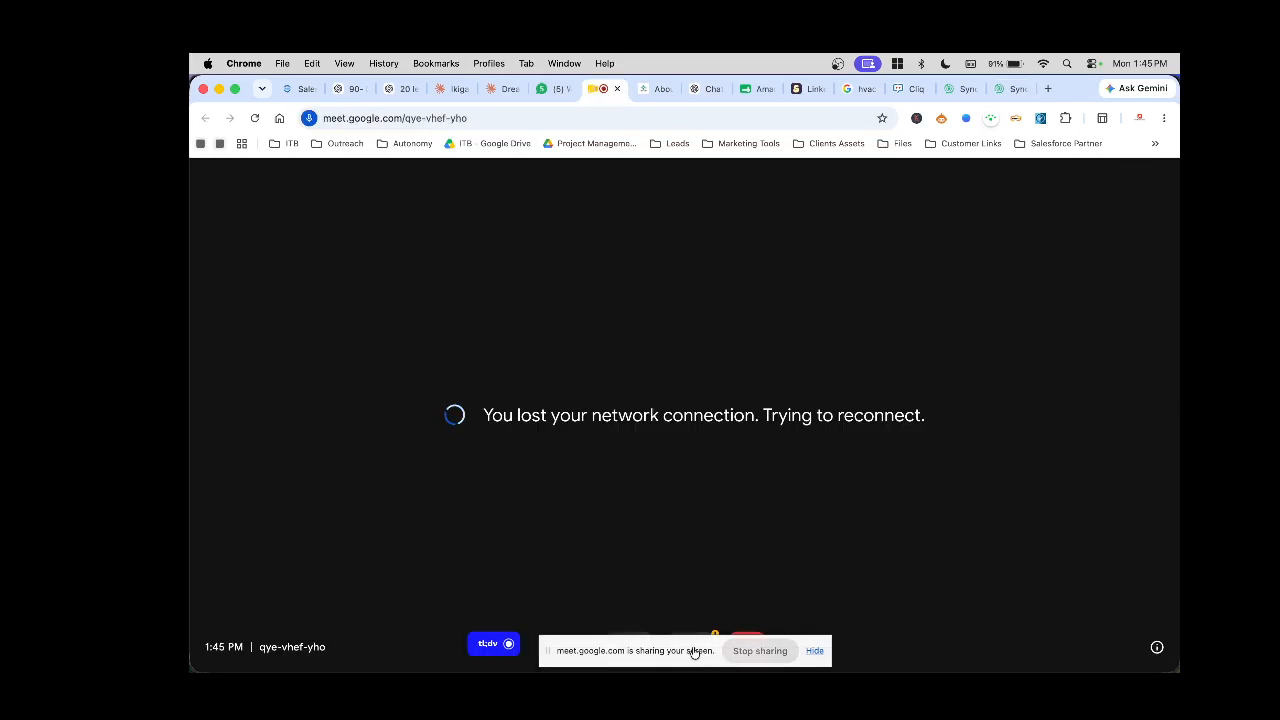
{"action": "mouse_move", "coordinate": [745, 650]}
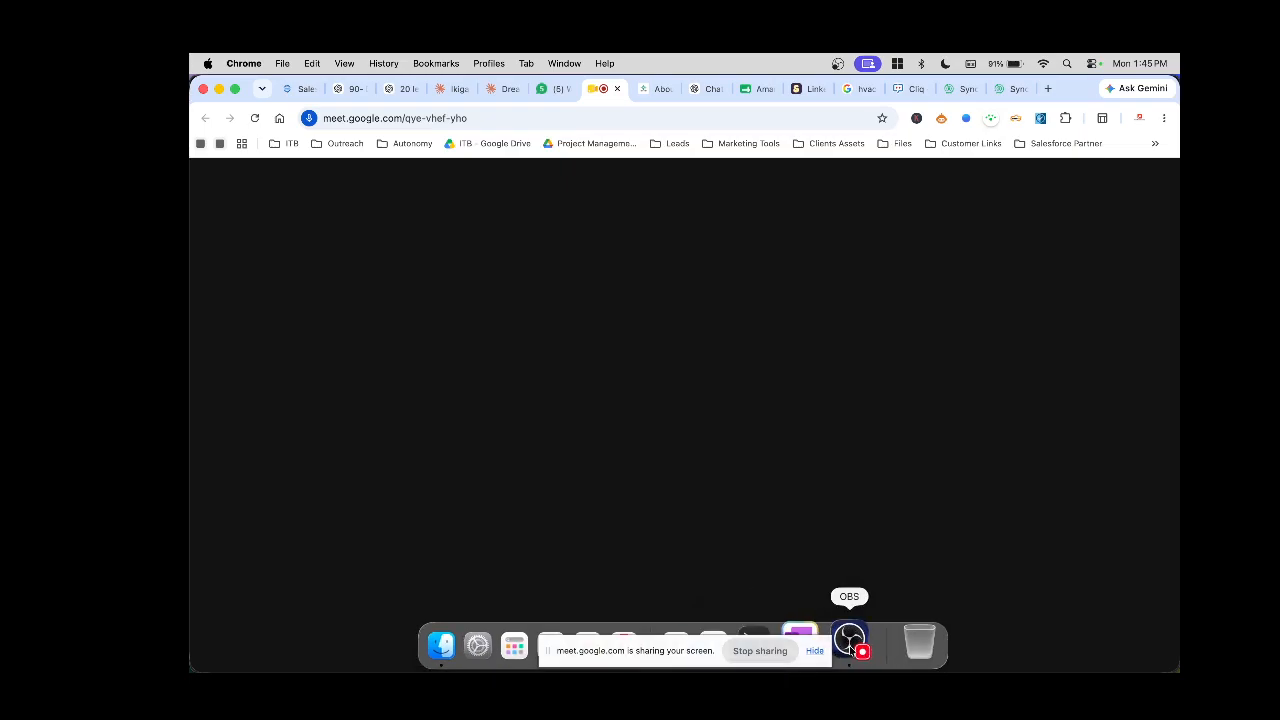